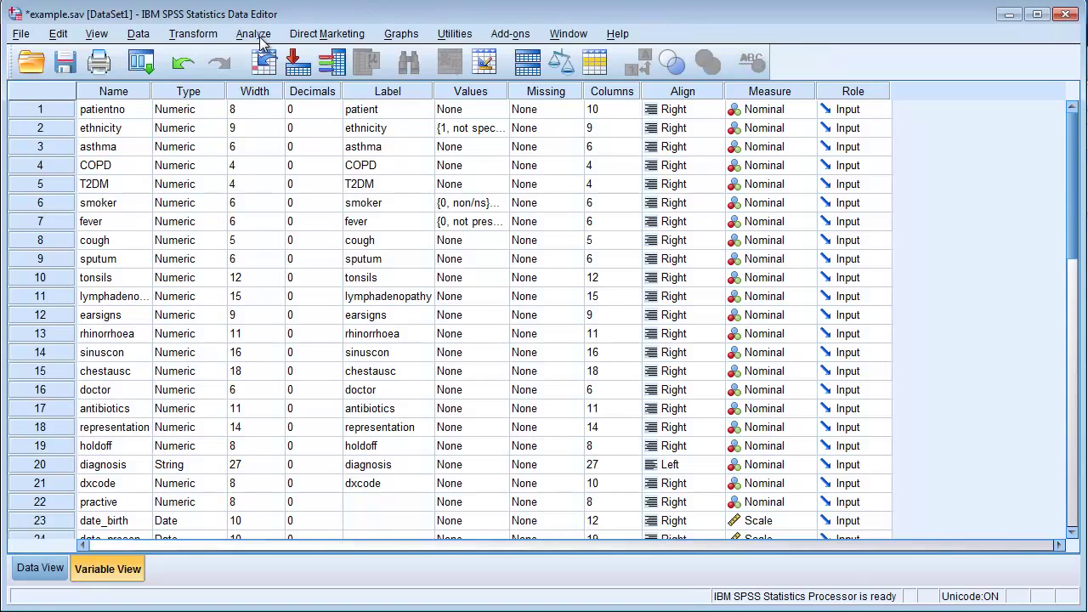
# Set up a Frequencies analysis with smoker as the only variable, replacing patient.
pyautogui.click(254, 35)
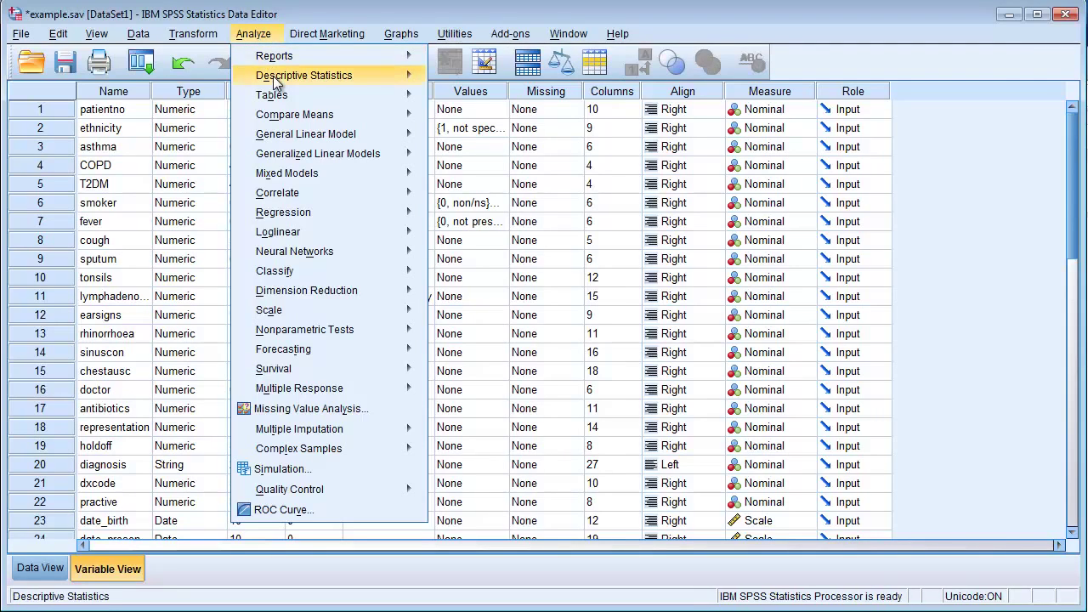
pyautogui.moveTo(276, 82)
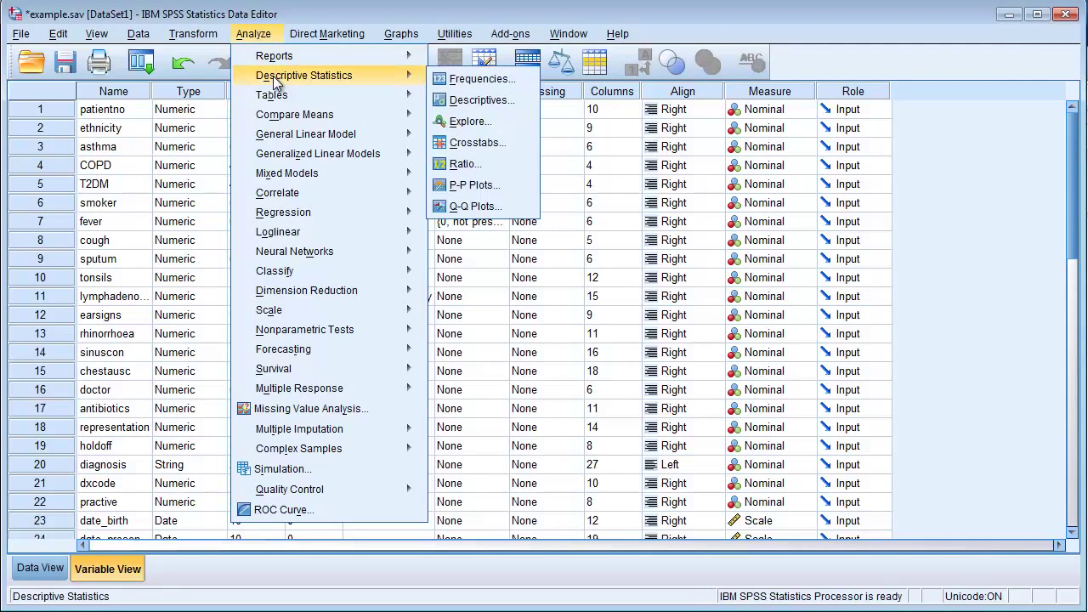
pyautogui.click(448, 80)
pyautogui.click(562, 129)
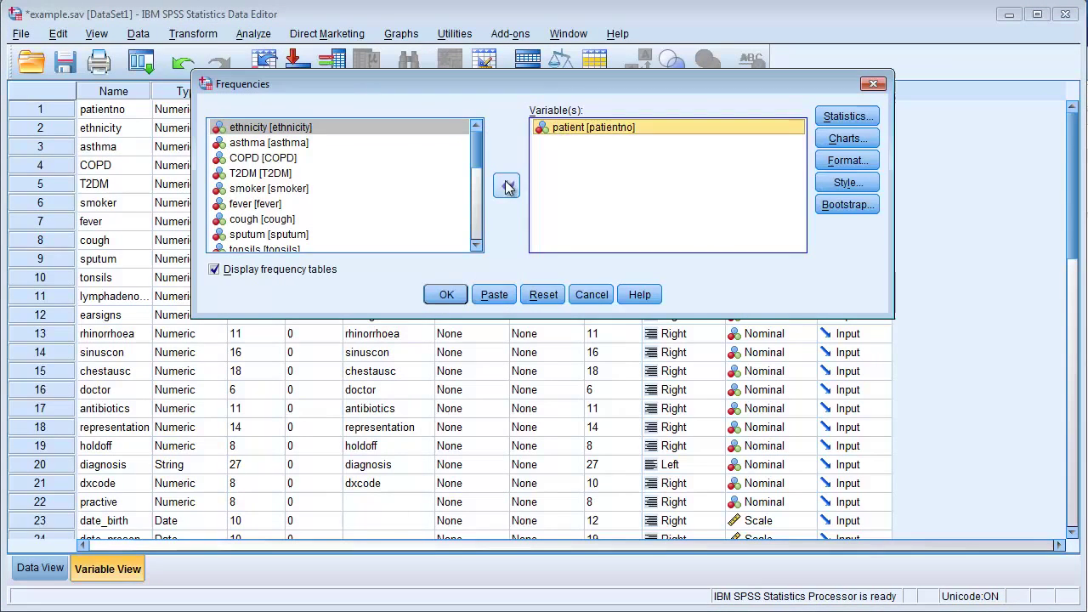
pyautogui.click(505, 186)
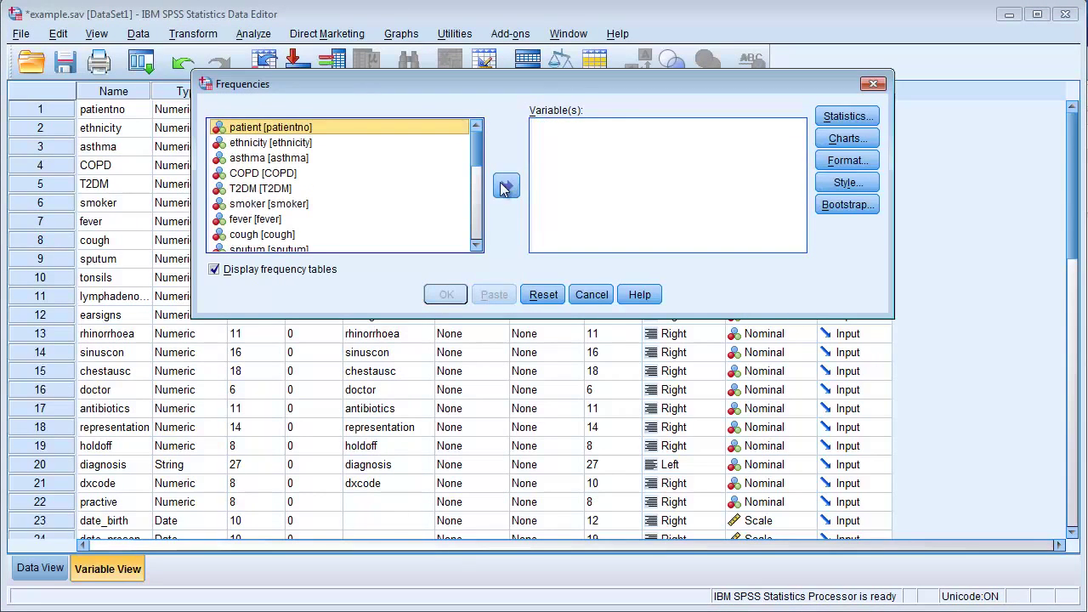
pyautogui.click(298, 206)
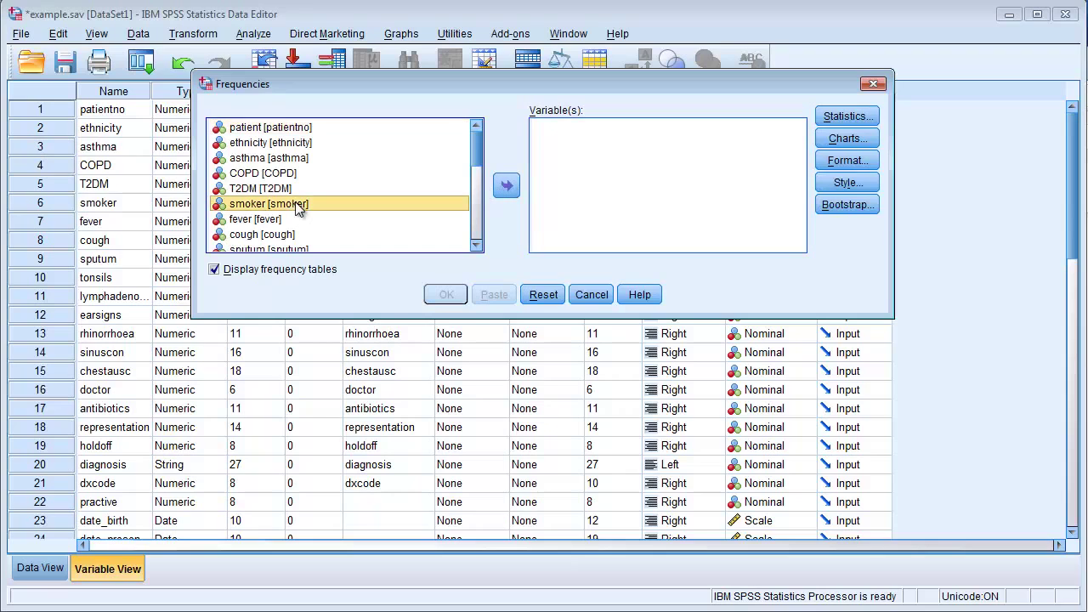
pyautogui.click(506, 187)
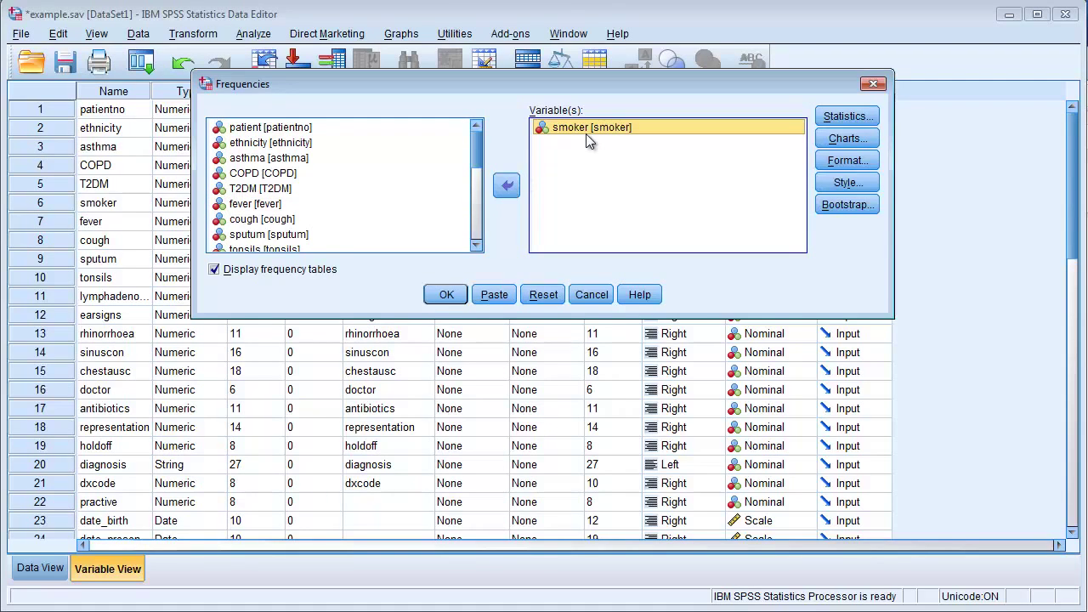
# Run the smoker frequencies, move the output window aside, and bring the Data Editor forward.
pyautogui.click(455, 292)
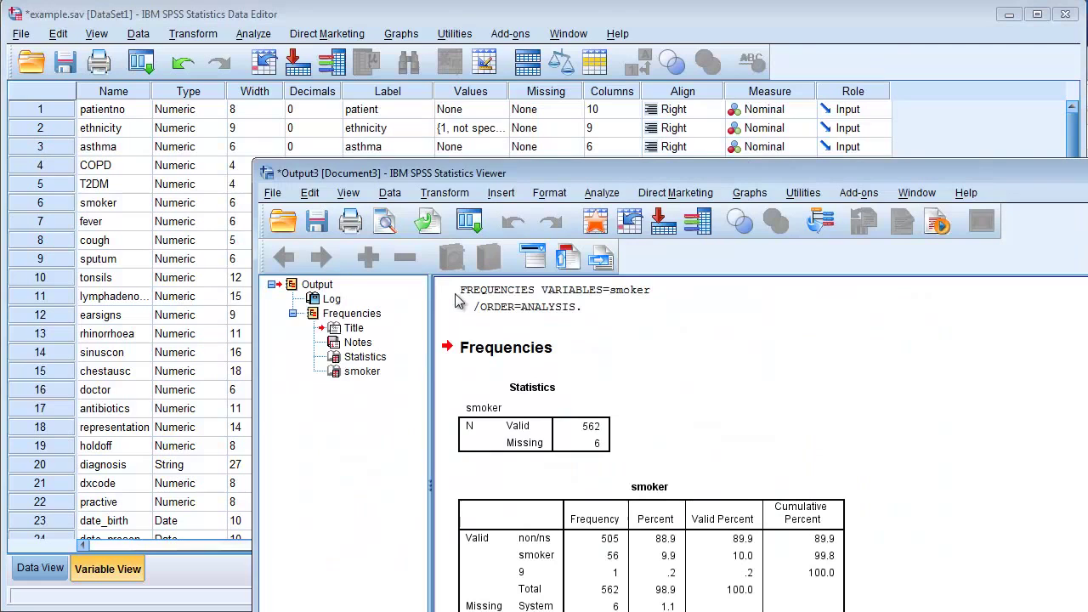
pyautogui.moveTo(663, 174); pyautogui.dragTo(461, 32)
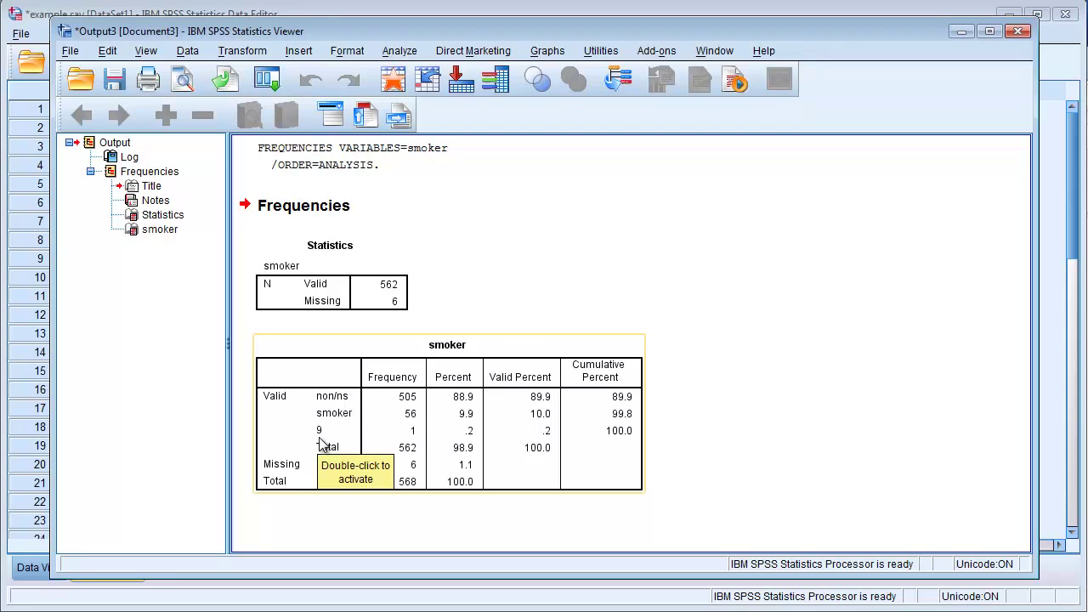
pyautogui.click(443, 10)
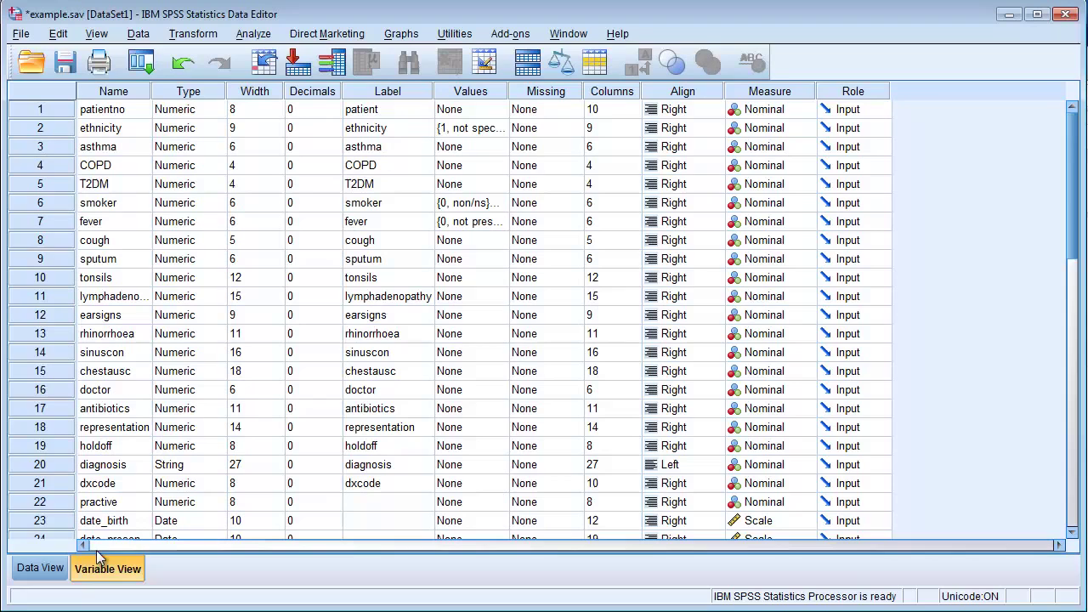
# Switch to Data View and go to the Data menu for case selection.
pyautogui.click(39, 568)
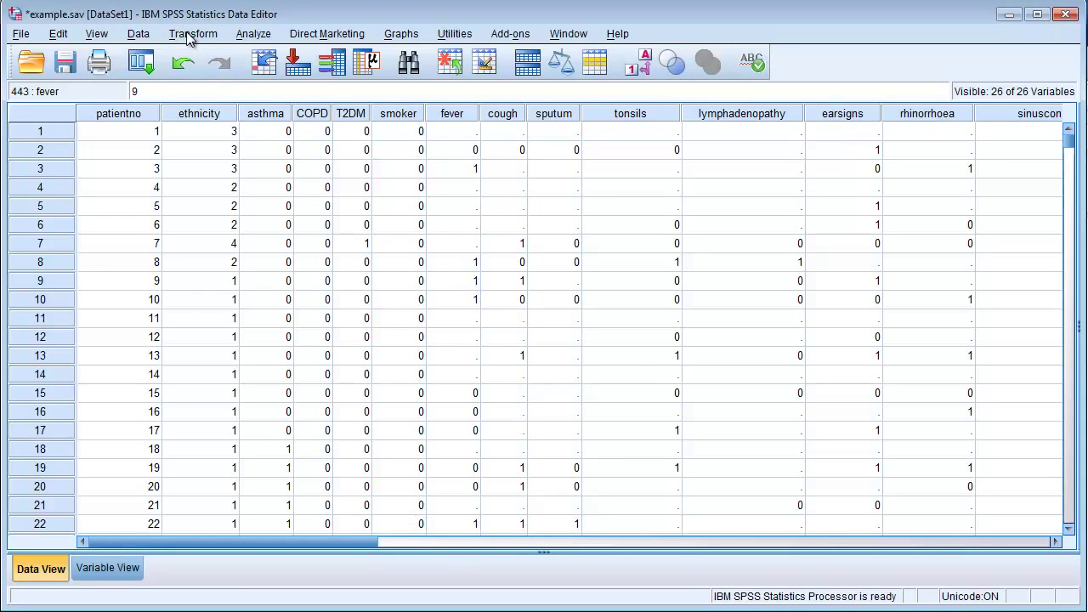
pyautogui.click(141, 36)
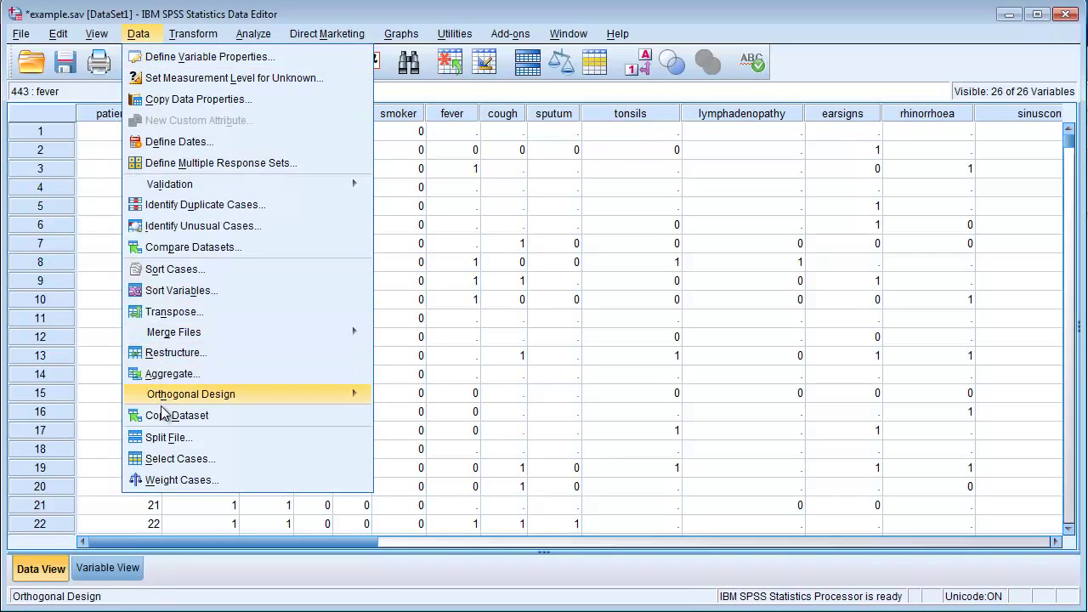
# Open Select Cases with 'If condition is satisfied' and go to the condition editor.
pyautogui.click(170, 459)
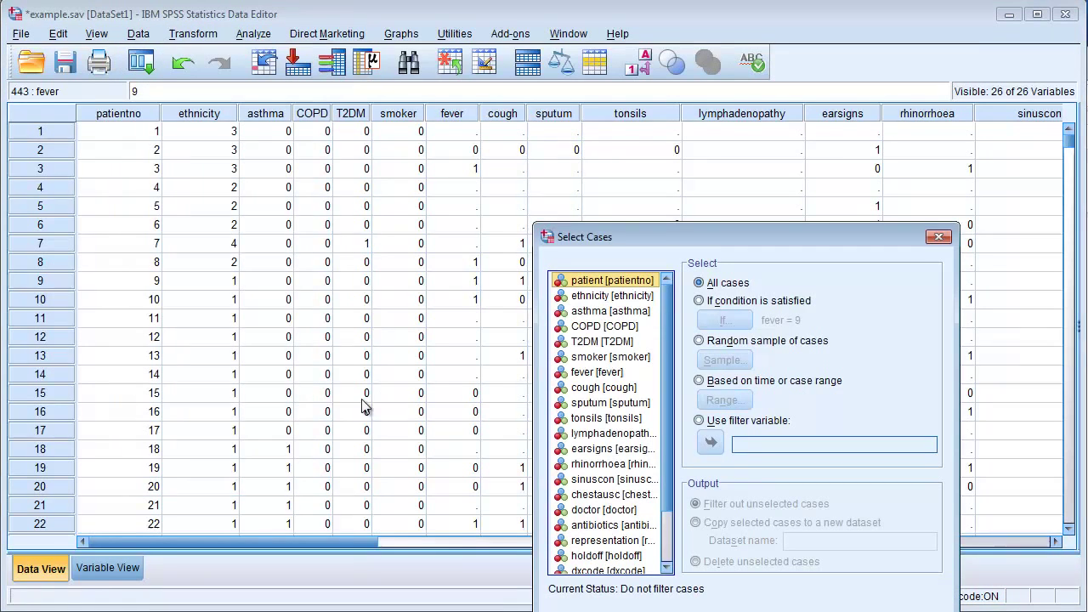
pyautogui.moveTo(695, 237); pyautogui.dragTo(415, 85)
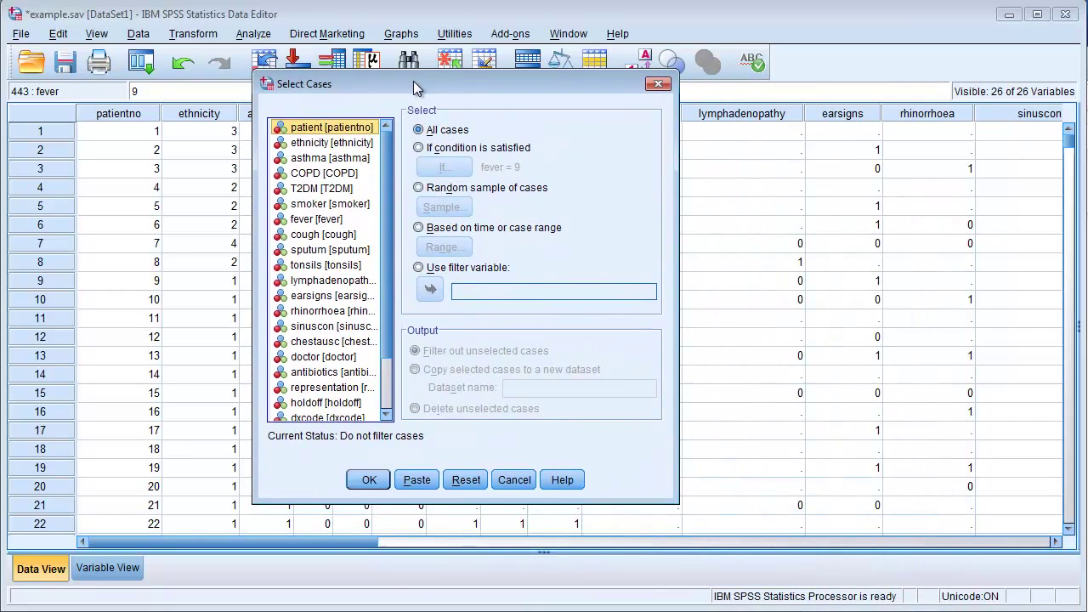
pyautogui.click(418, 148)
pyautogui.click(443, 167)
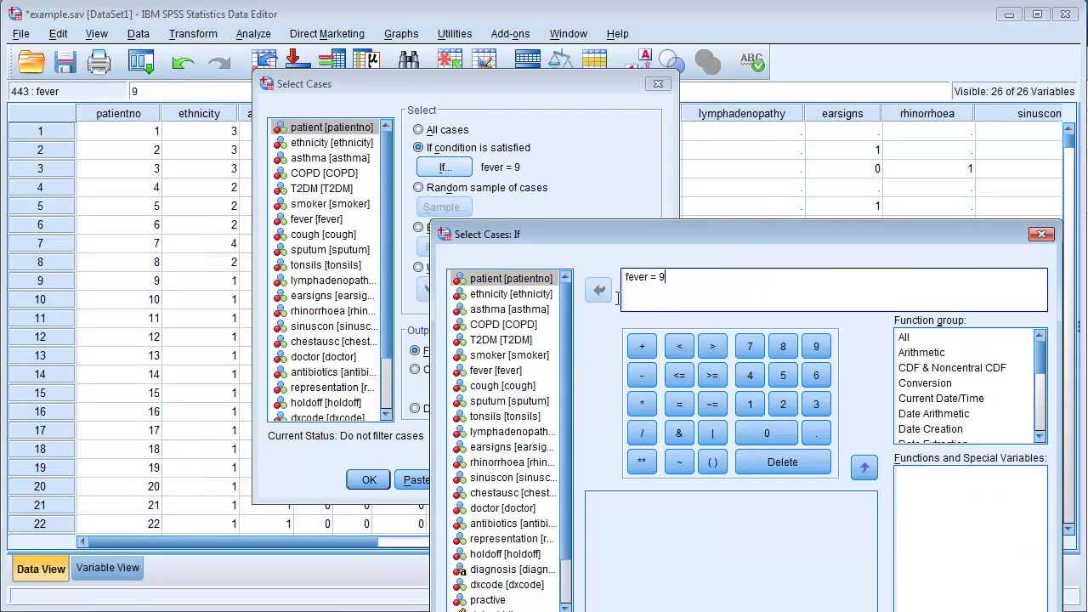
# Replace the old fever = 9 condition with smoker = 9 and accept it.
pyautogui.tripleClick(621, 286)
pyautogui.press('Delete')
pyautogui.moveTo(588, 233); pyautogui.dragTo(444, 109)
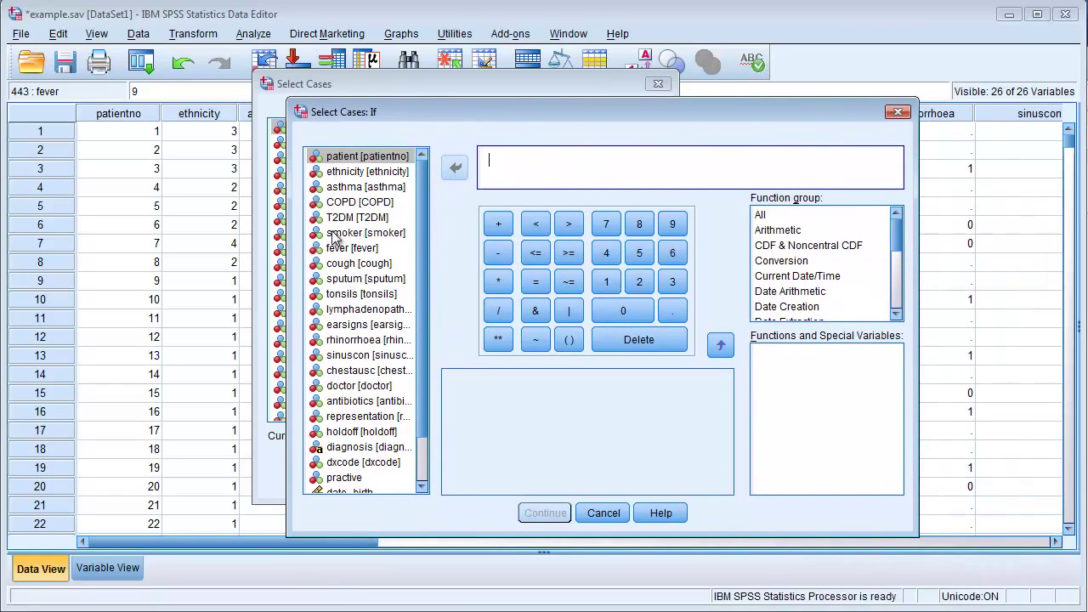
pyautogui.click(334, 233)
pyautogui.click(452, 169)
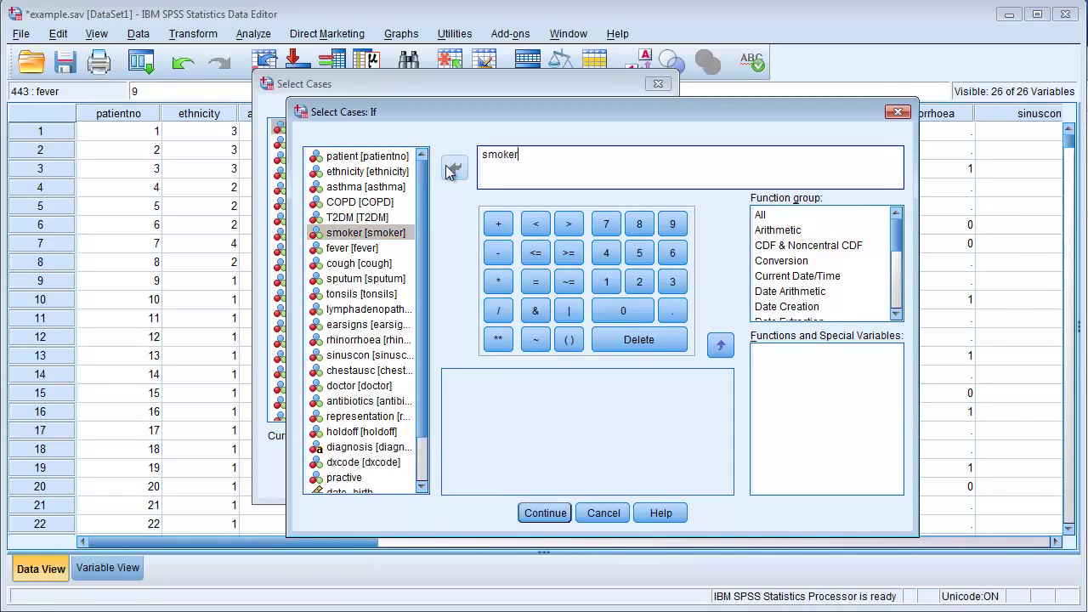
pyautogui.click(535, 281)
pyautogui.click(672, 224)
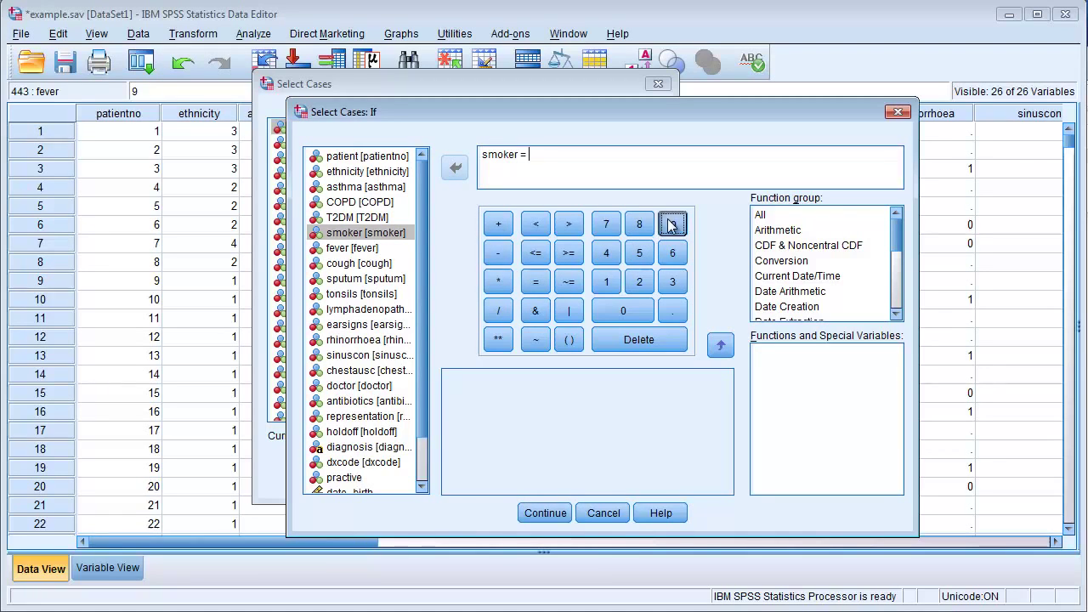
pyautogui.click(544, 512)
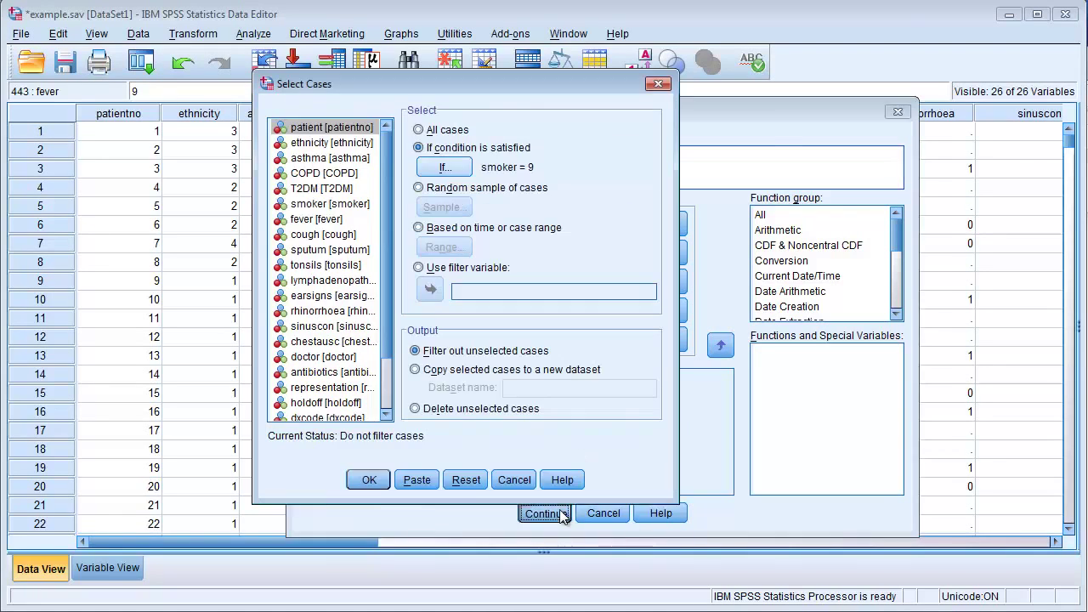
# Apply the smoker = 9 filter and bring the Data Editor back in front.
pyautogui.click(367, 479)
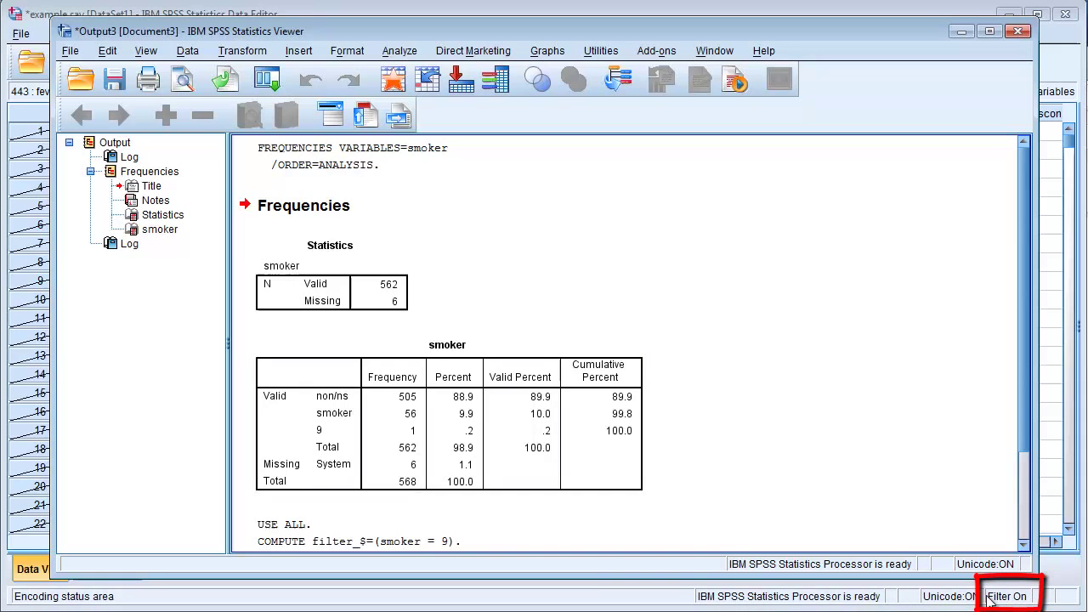
pyautogui.click(473, 14)
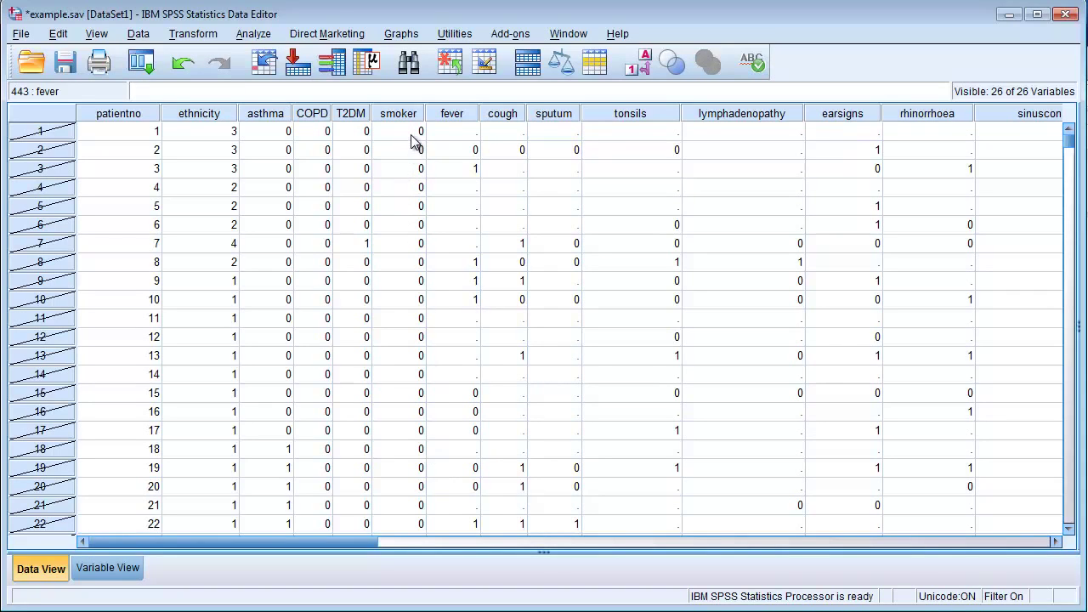
# Run Frequencies on patient instead of smoker to find the filtered case's patient number.
pyautogui.click(258, 36)
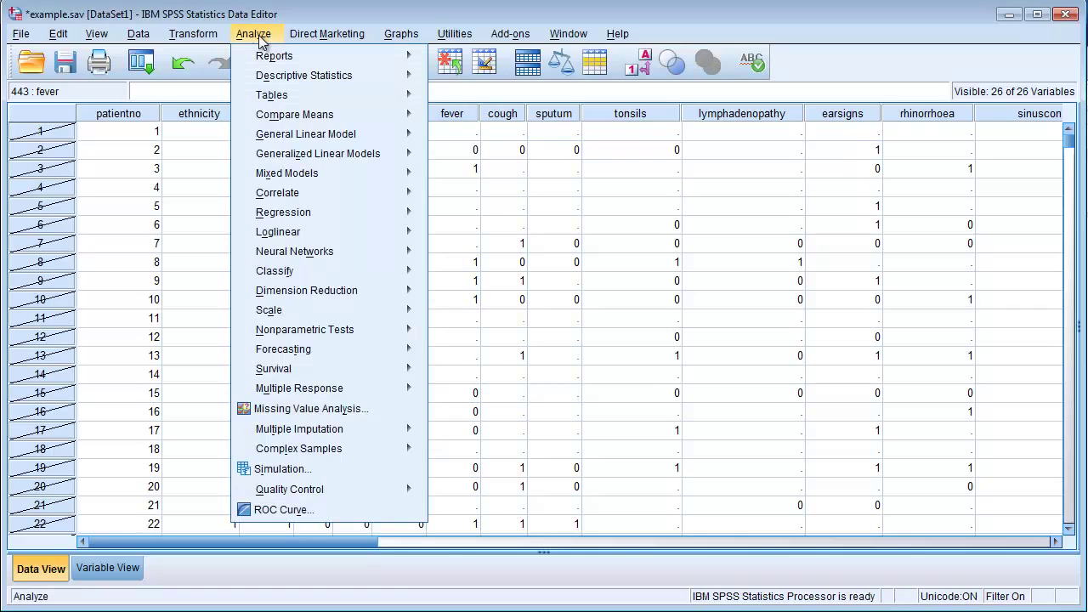
pyautogui.moveTo(280, 76)
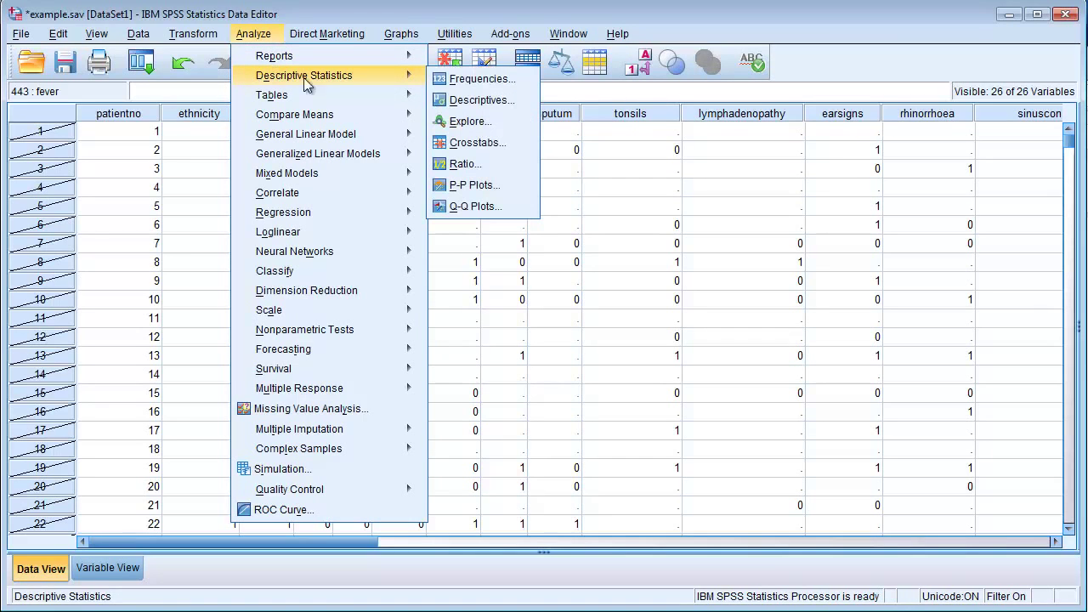
pyautogui.click(453, 77)
pyautogui.click(560, 129)
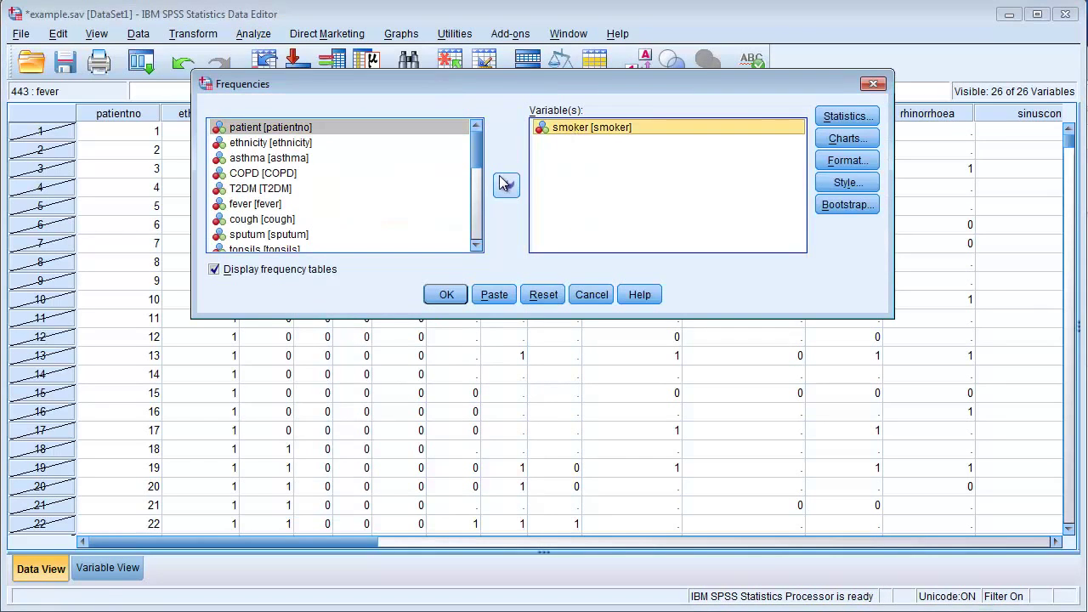
pyautogui.click(506, 184)
pyautogui.click(283, 128)
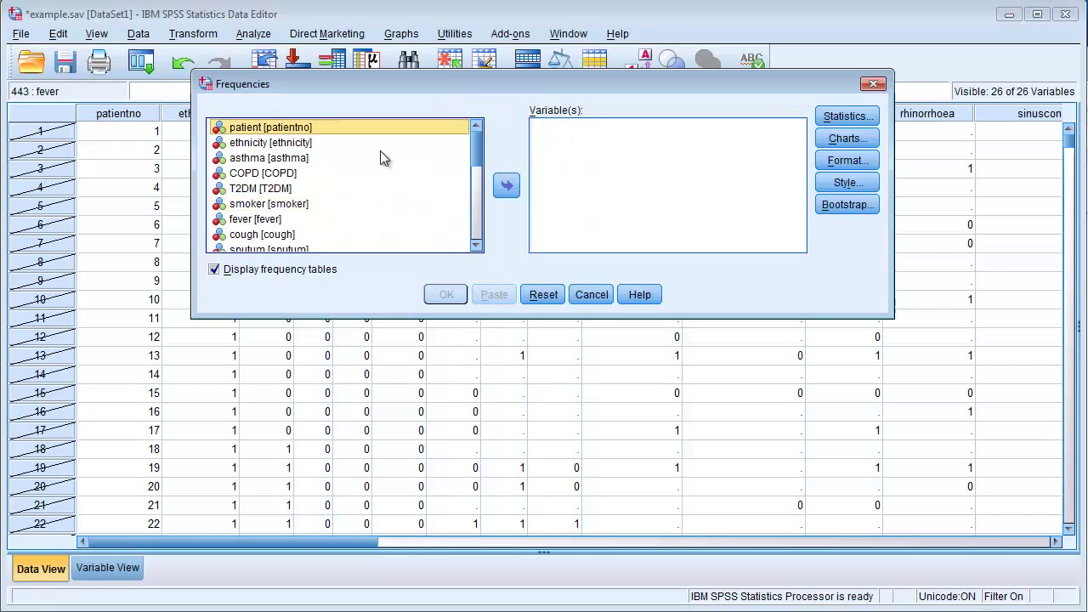
pyautogui.click(505, 185)
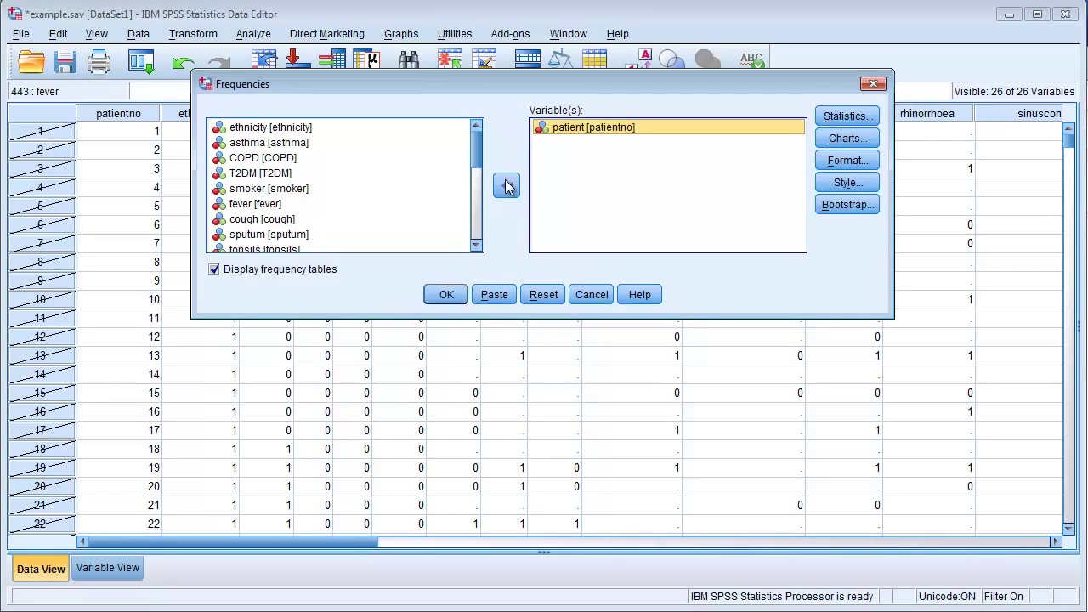
pyautogui.click(444, 295)
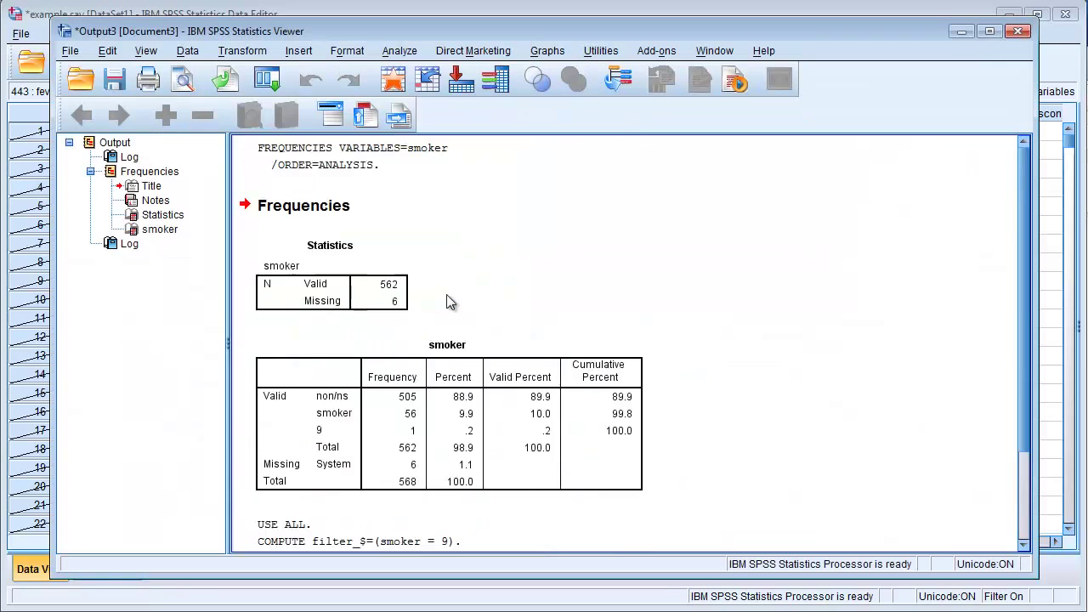
pyautogui.scroll(-1, 589, 430)
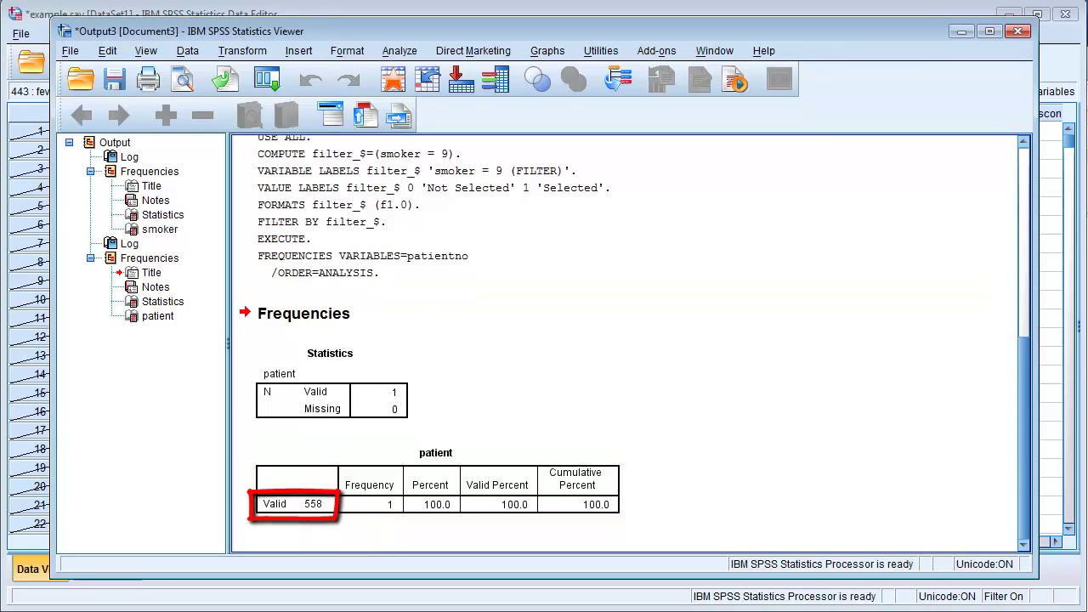
# Change patient 558's smoker value from 9 to 0 in the data grid.
pyautogui.click(320, 15)
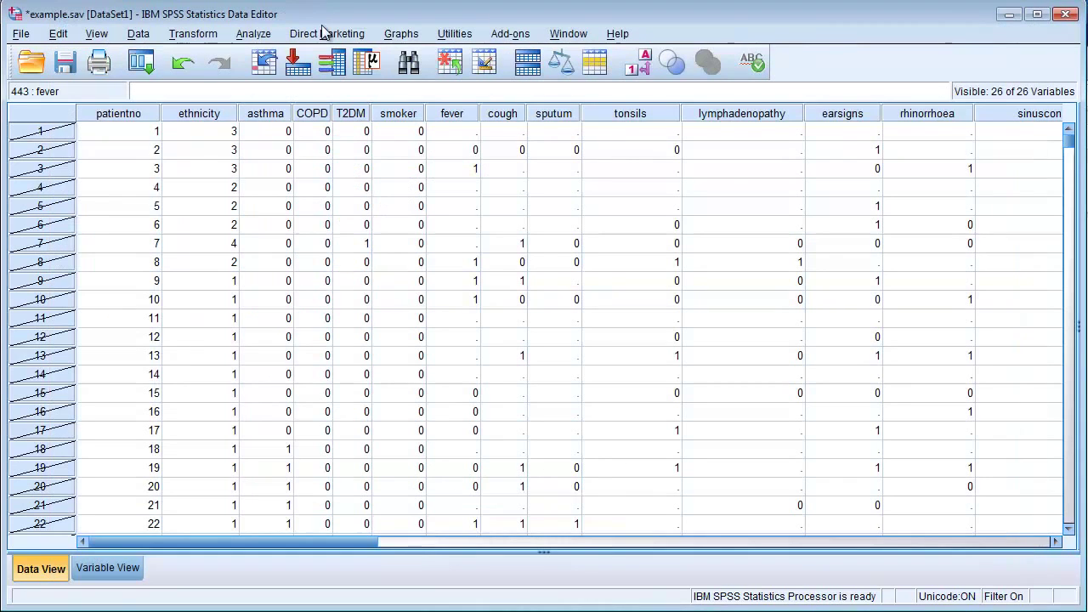
pyautogui.moveTo(1069, 149); pyautogui.dragTo(1085, 491)
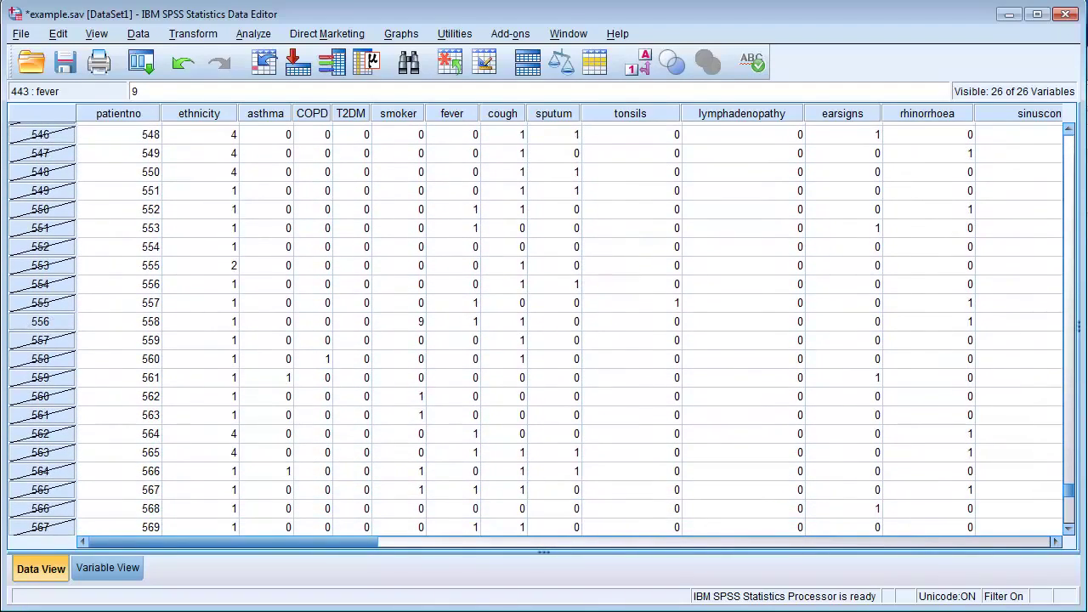
pyautogui.click(160, 325)
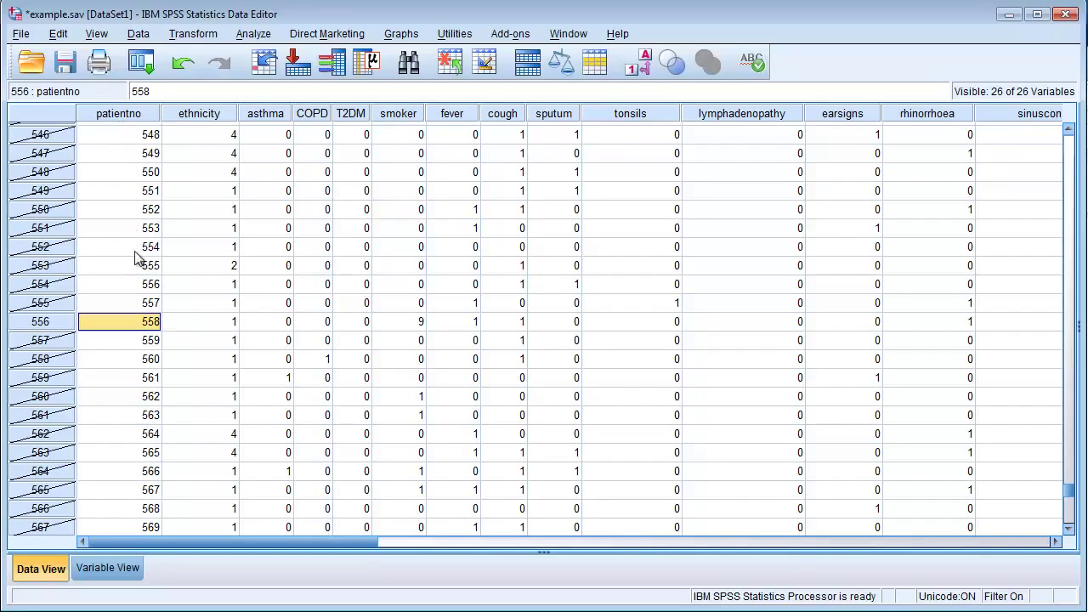
pyautogui.click(64, 328)
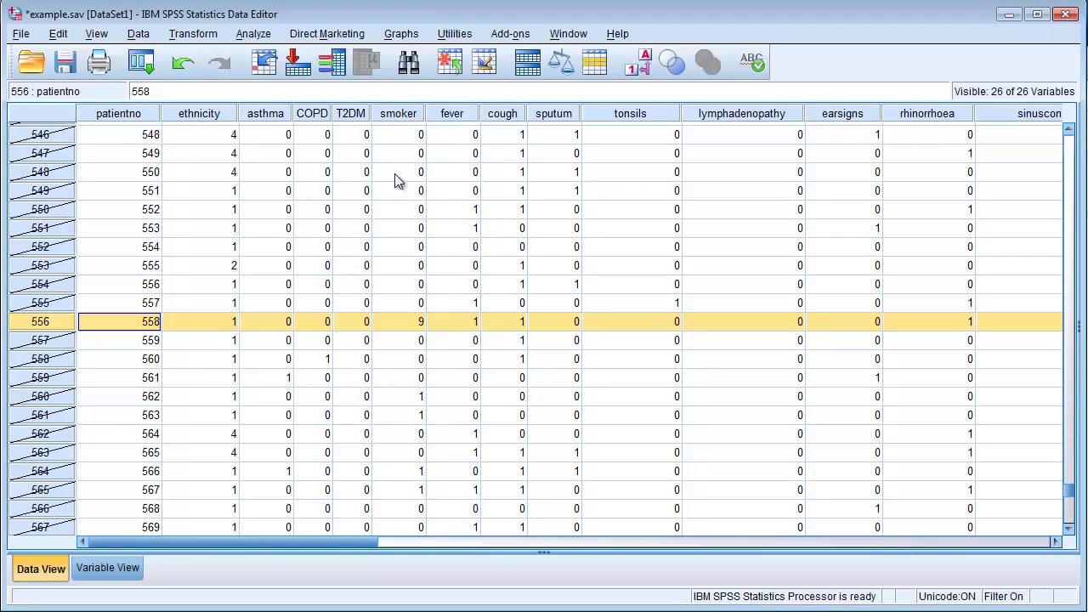
pyautogui.click(419, 322)
pyautogui.write('9')
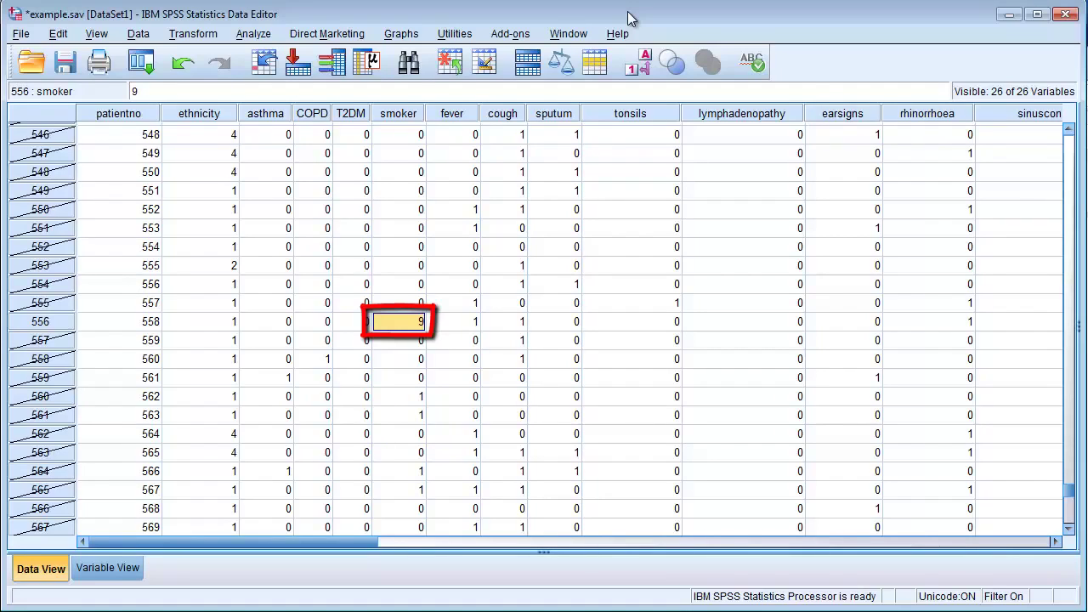
pyautogui.write('0')
pyautogui.press('Return')
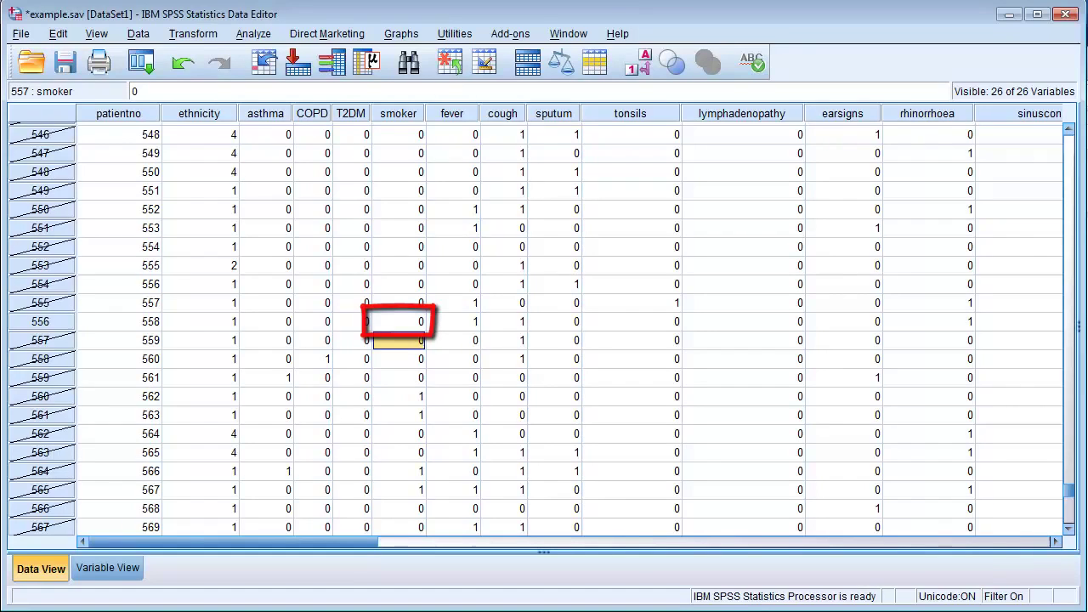
# Set Select Cases back to All cases to turn off the filter, then return to the data.
pyautogui.click(136, 34)
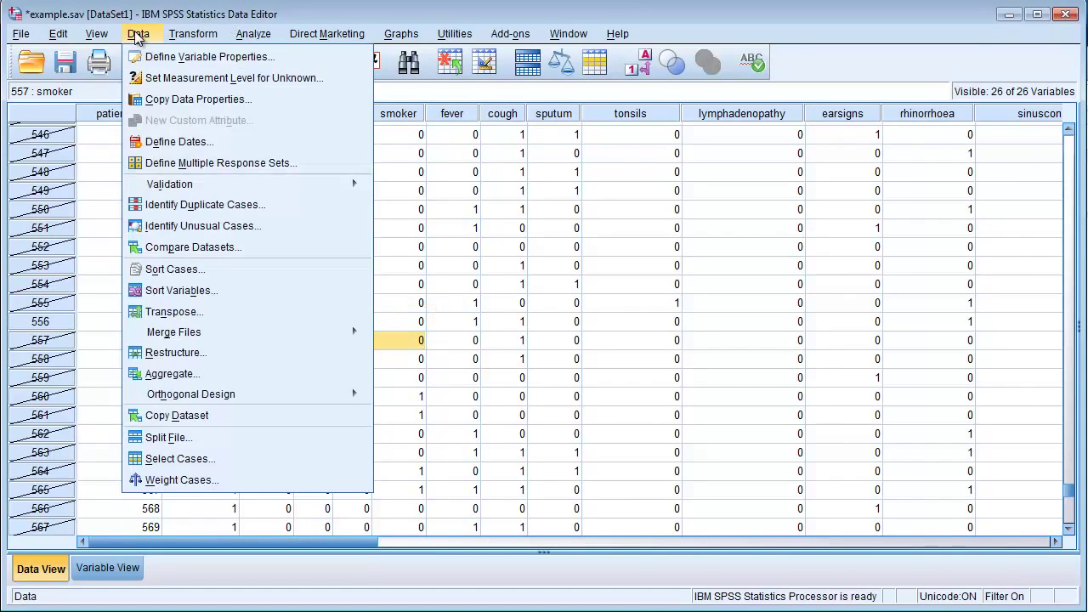
pyautogui.click(153, 459)
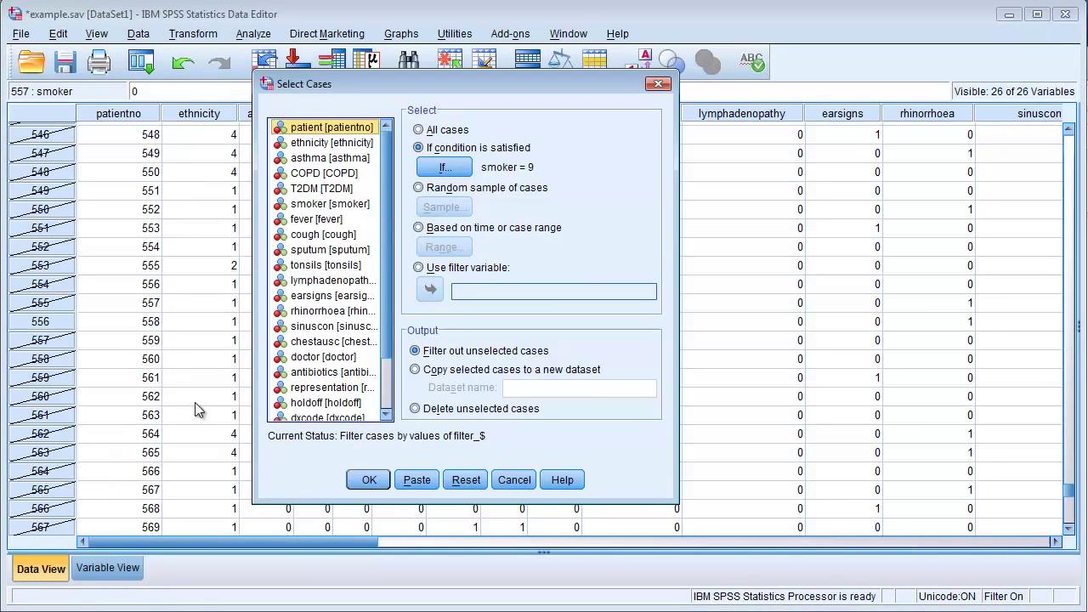
pyautogui.click(418, 129)
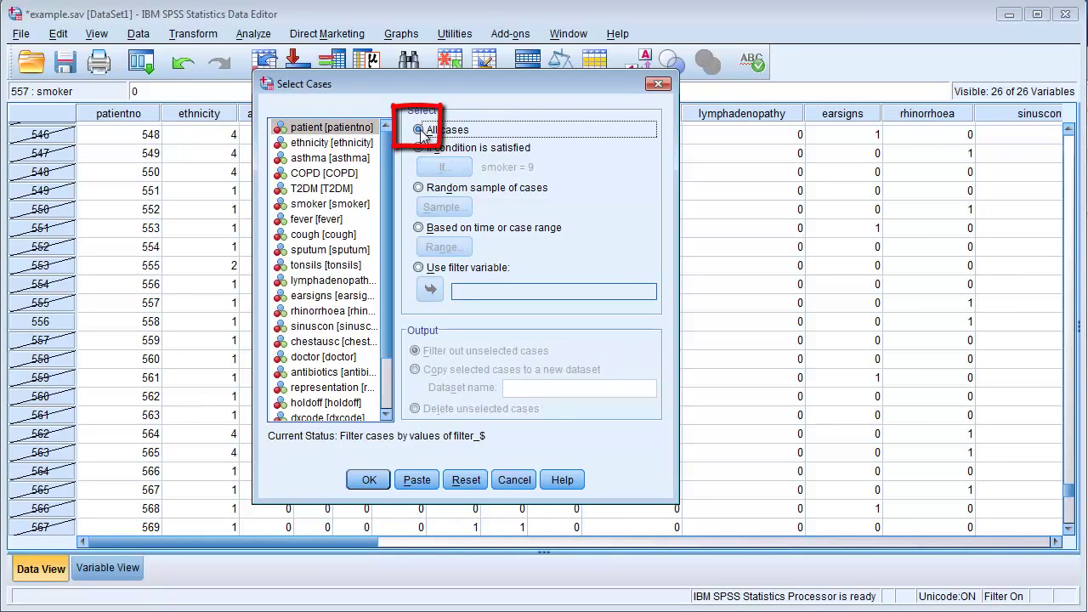
pyautogui.click(369, 479)
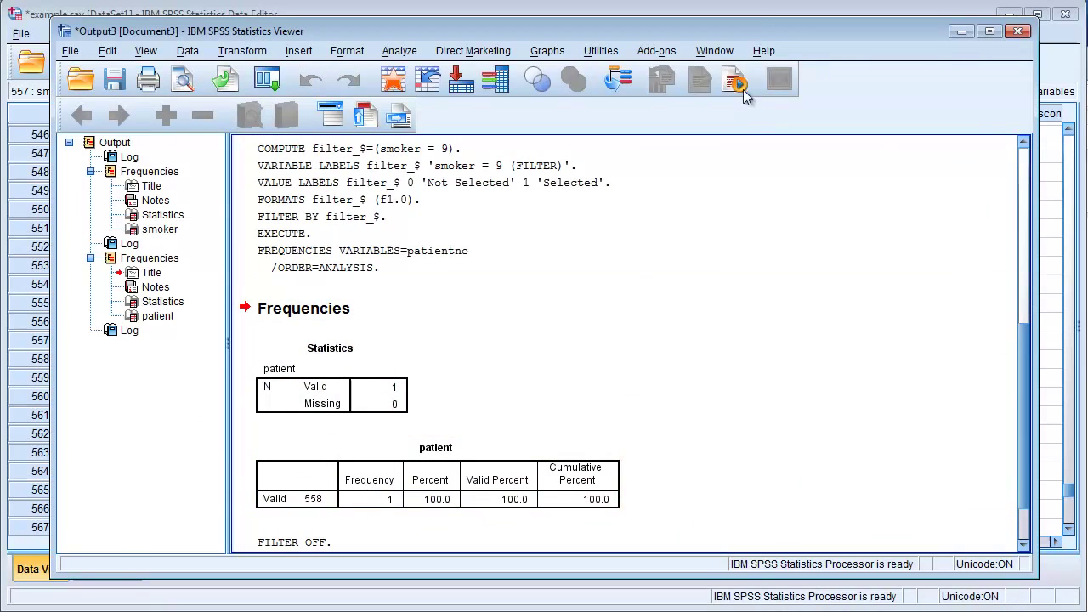
pyautogui.click(763, 14)
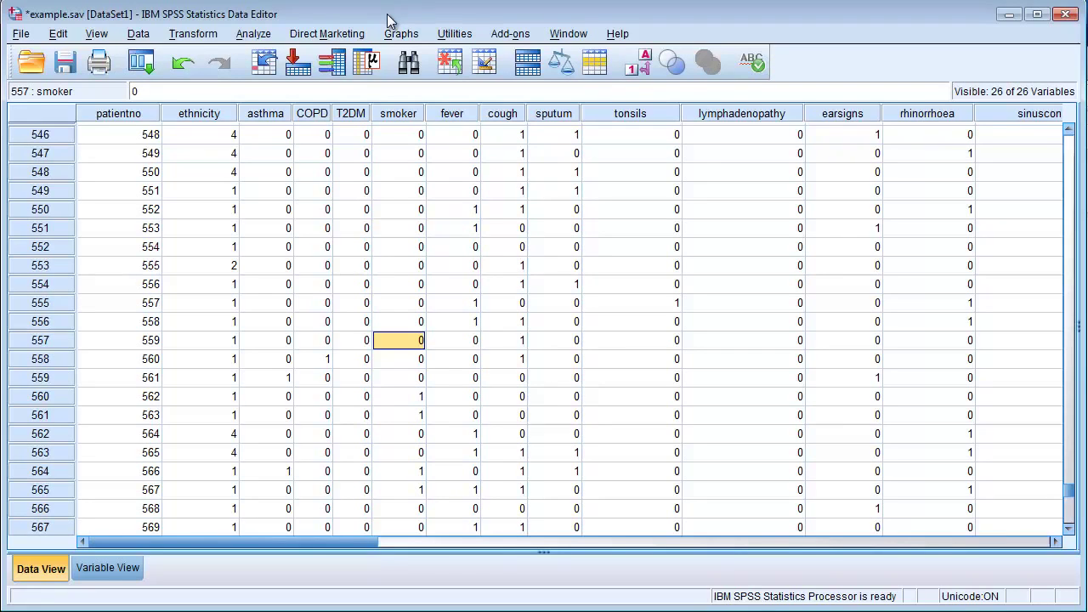
# Run Frequencies on fever in place of patient.
pyautogui.click(249, 38)
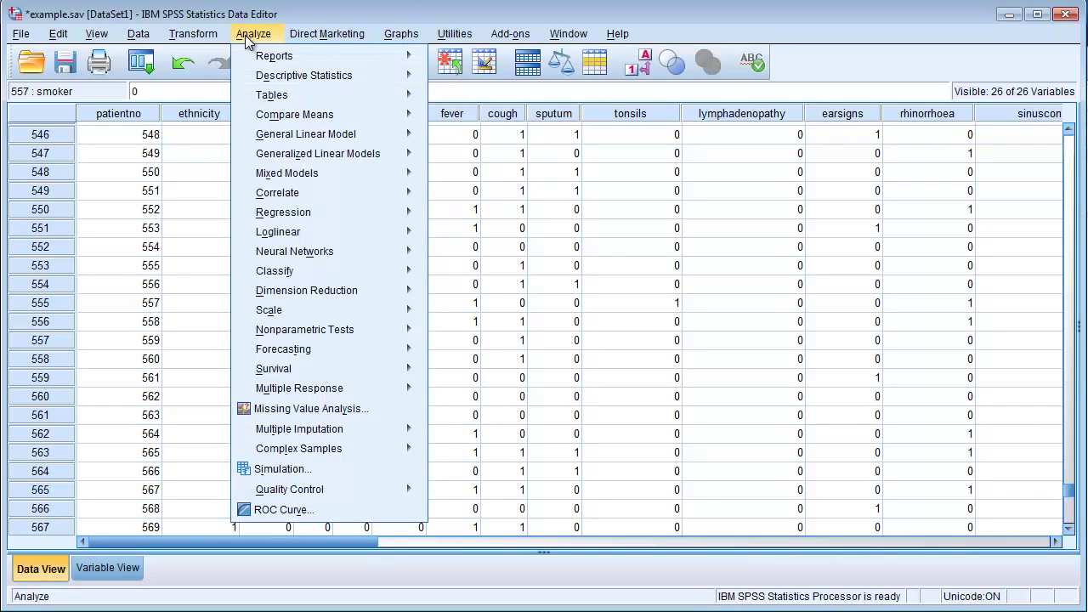
pyautogui.moveTo(273, 78)
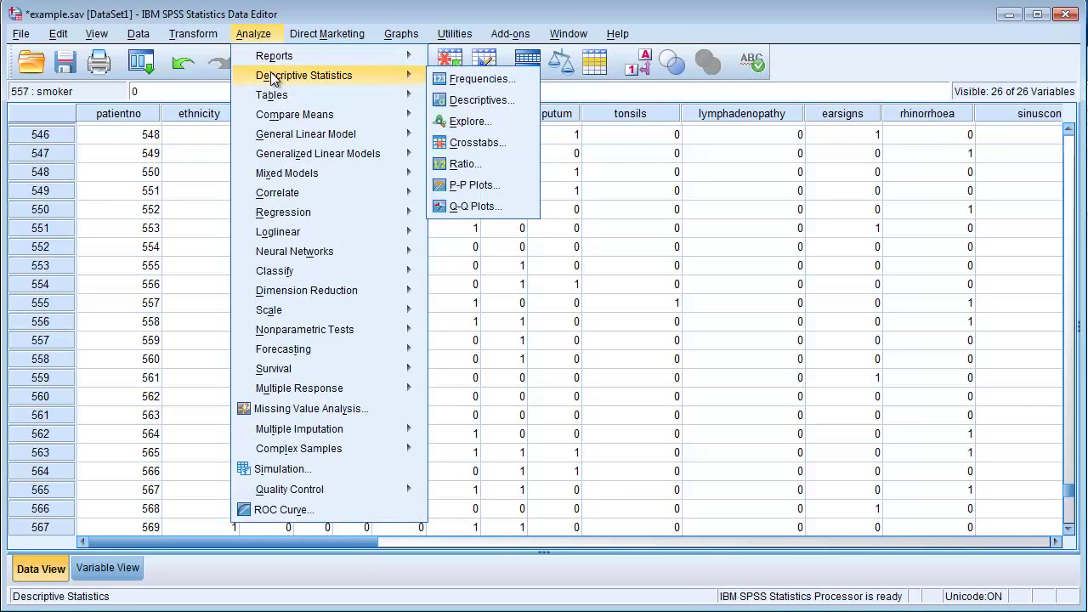
pyautogui.click(453, 80)
pyautogui.click(548, 130)
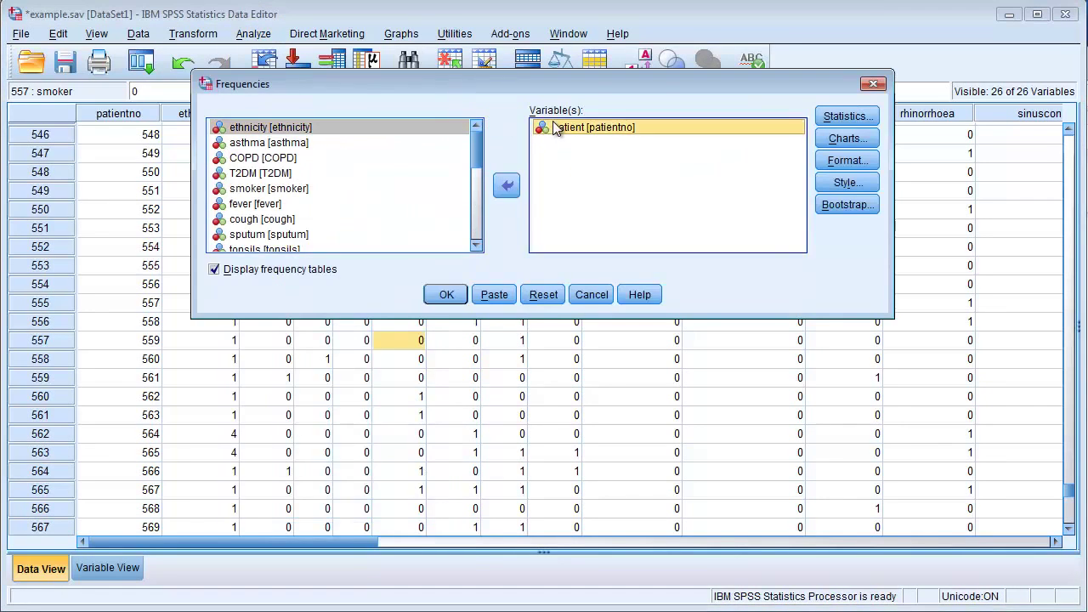
pyautogui.click(505, 187)
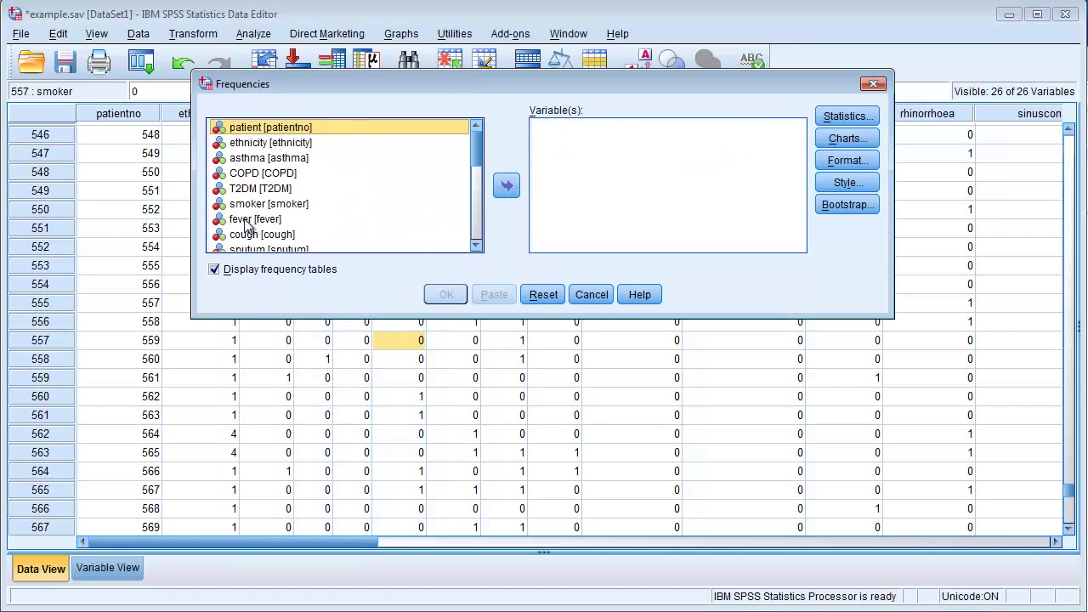
pyautogui.click(249, 219)
pyautogui.click(505, 185)
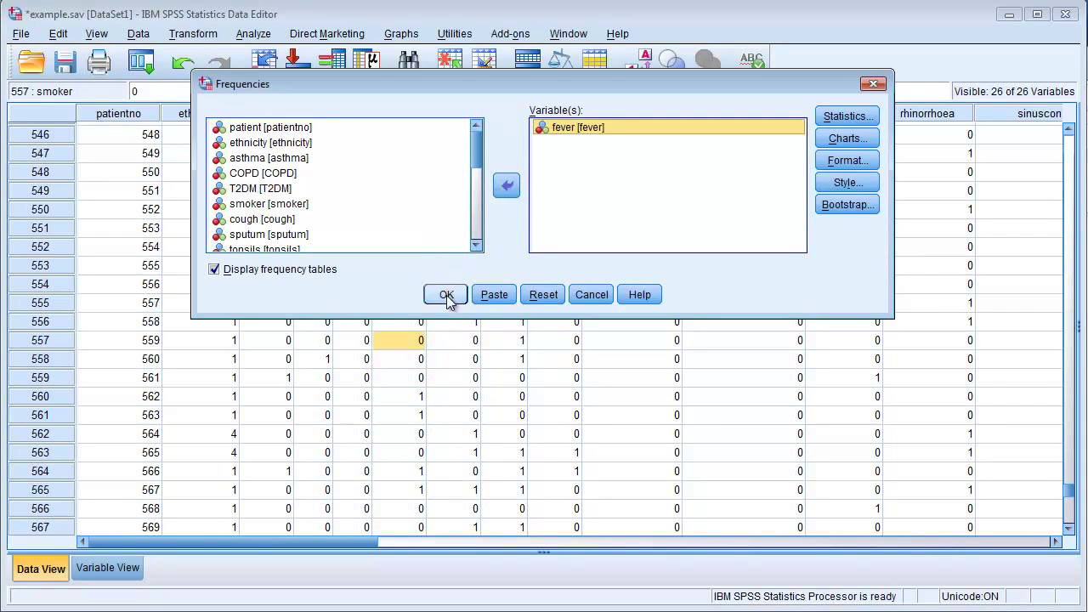
pyautogui.click(447, 295)
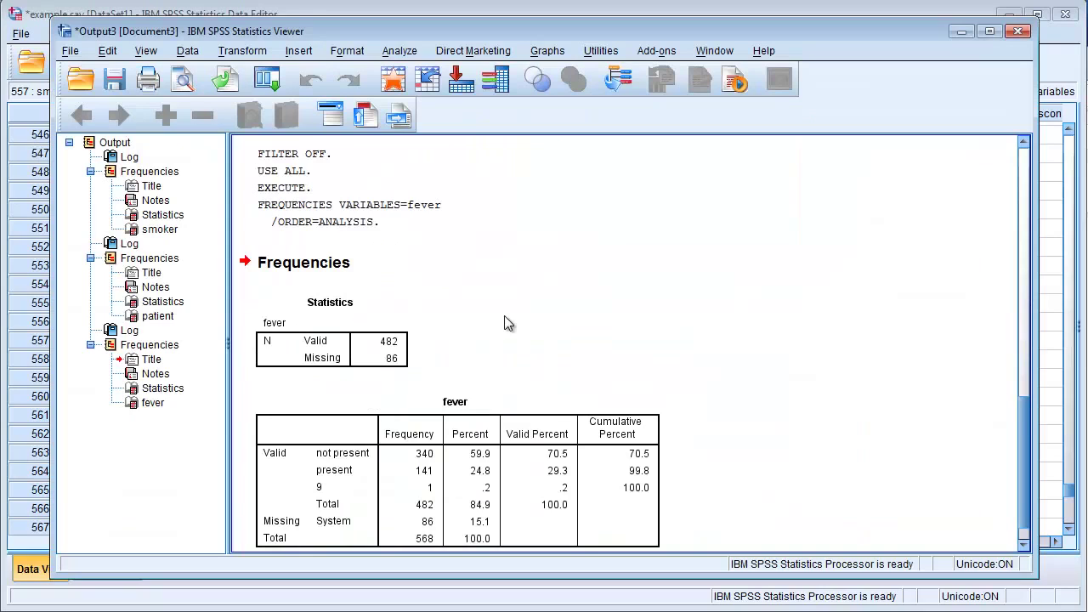
# Inspect the fever table showing one case coded 9, then return to the data grid.
pyautogui.scroll(-2, 505, 323)
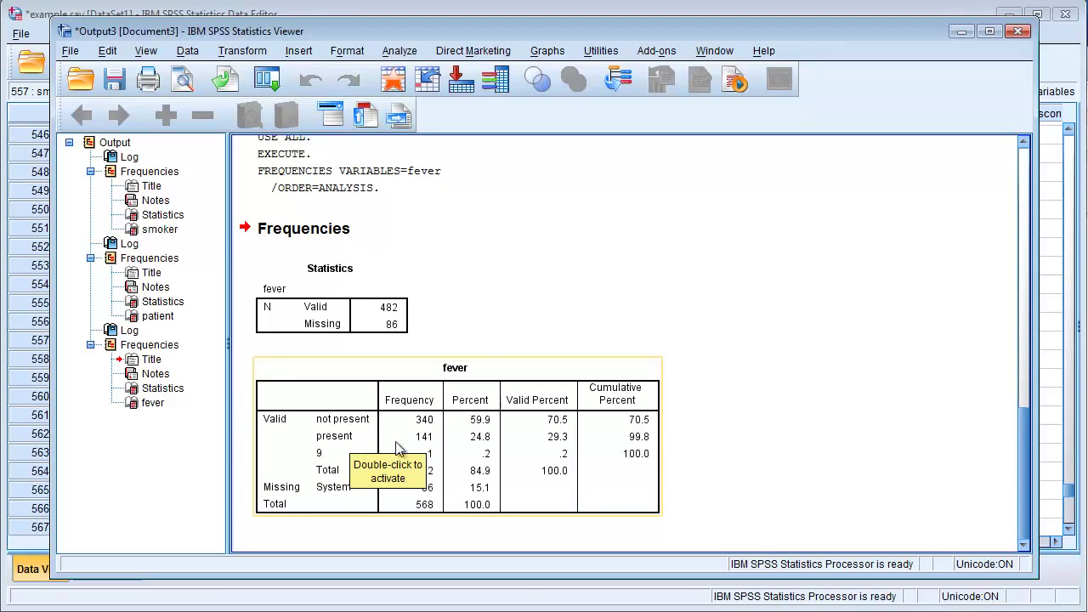
pyautogui.click(420, 467)
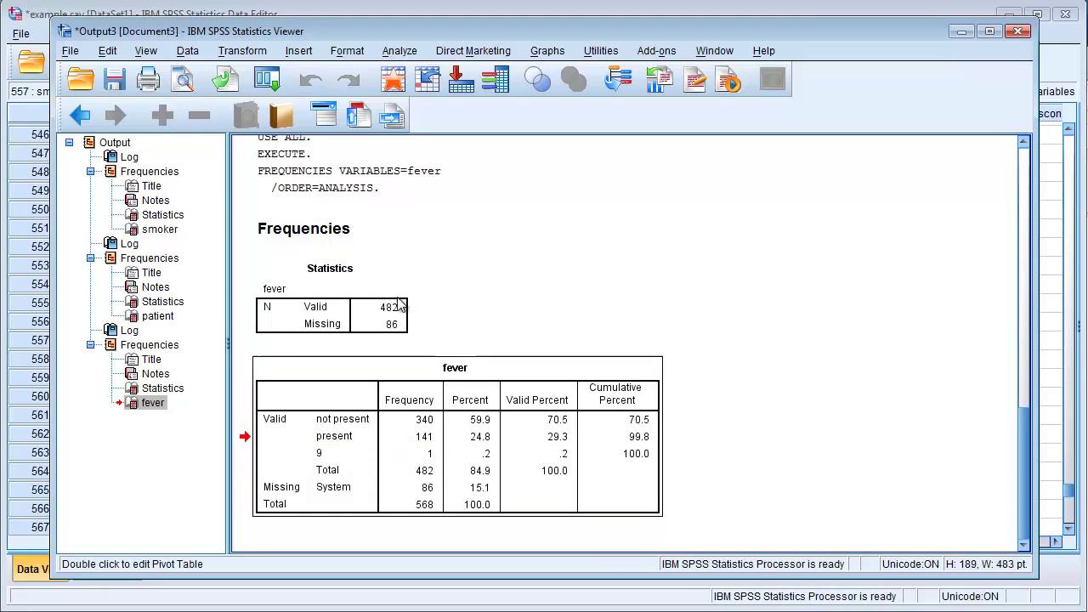
pyautogui.click(355, 13)
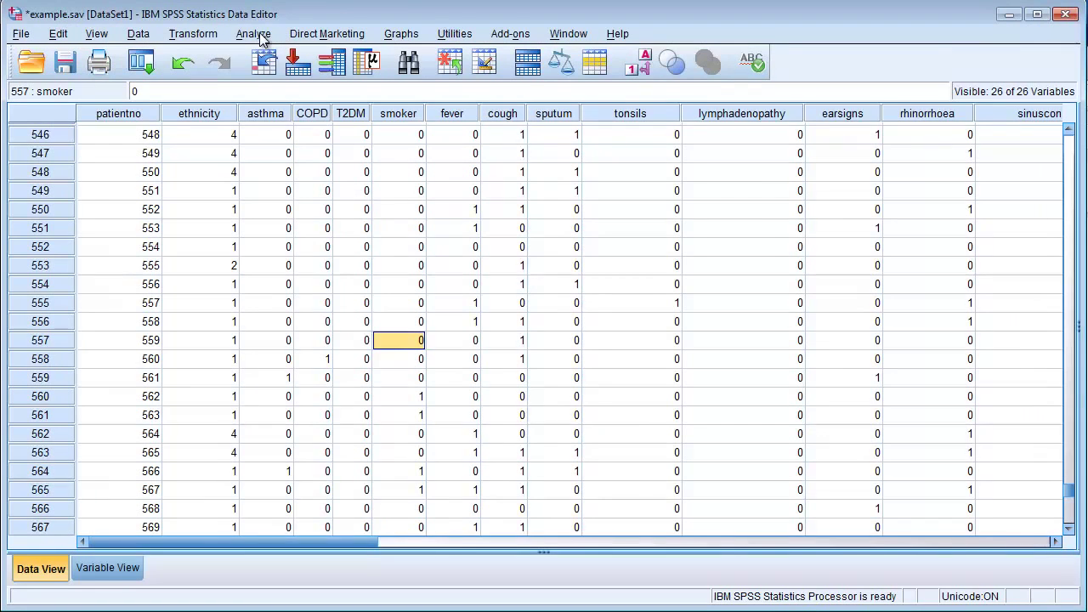
# In Select Cases, change the If condition from smoker = 9 to fever = 9 and confirm.
pyautogui.click(138, 34)
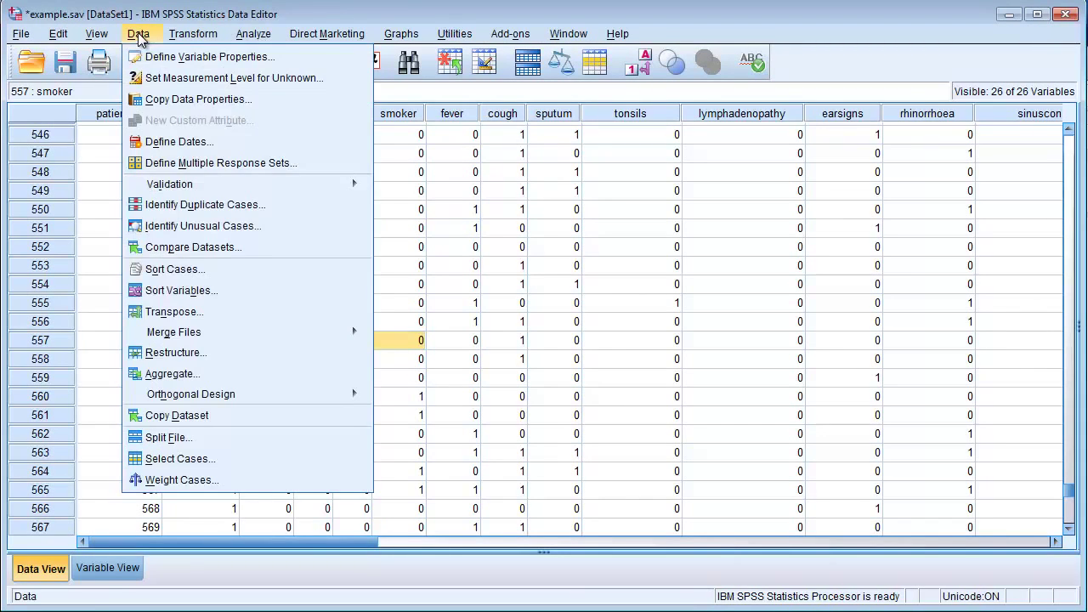
pyautogui.click(177, 458)
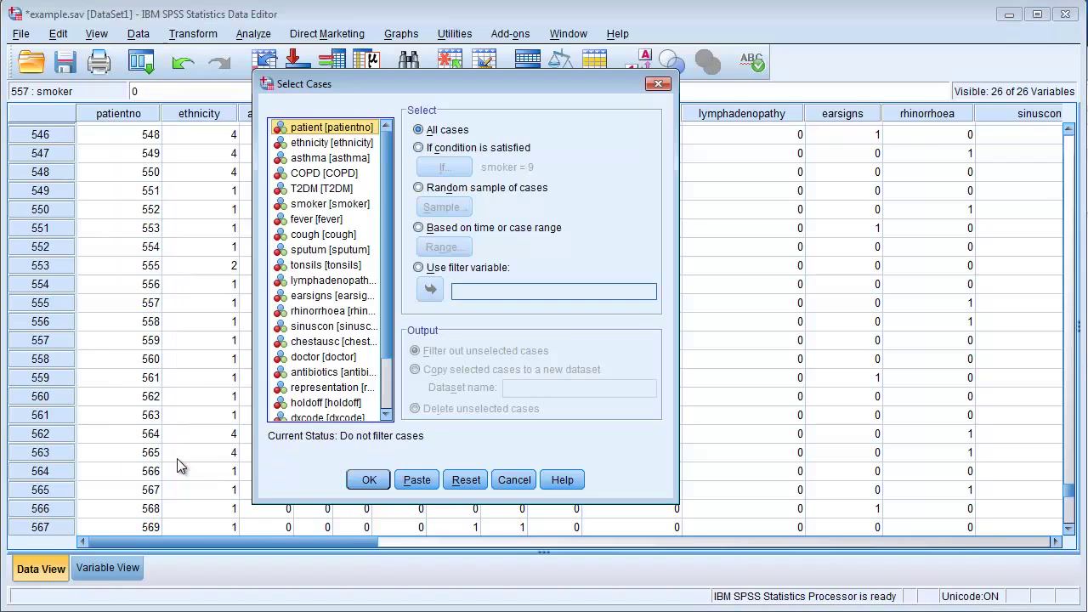
pyautogui.click(419, 147)
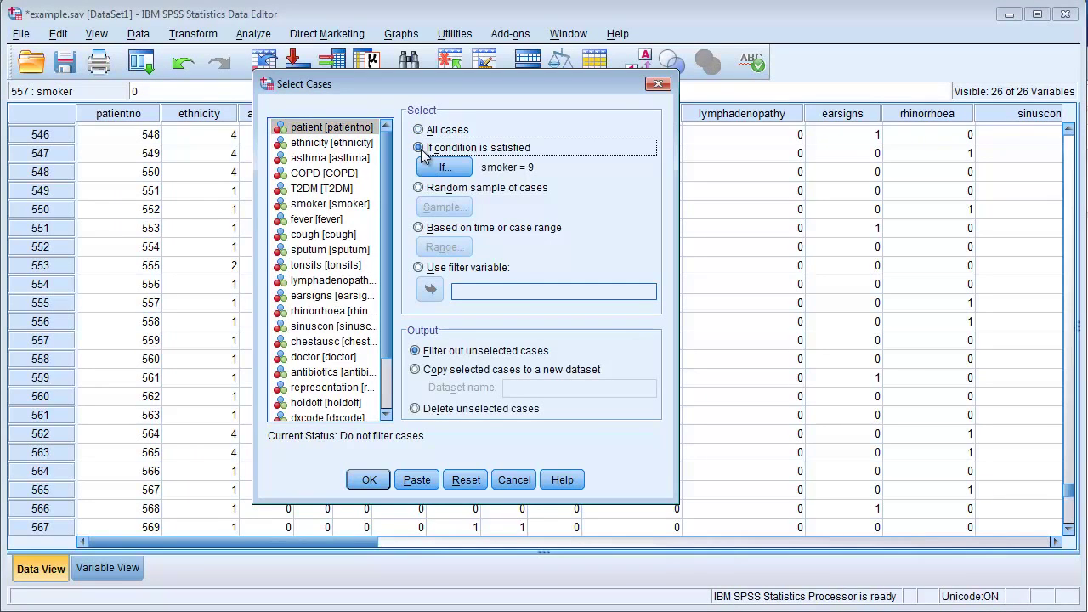
pyautogui.click(432, 167)
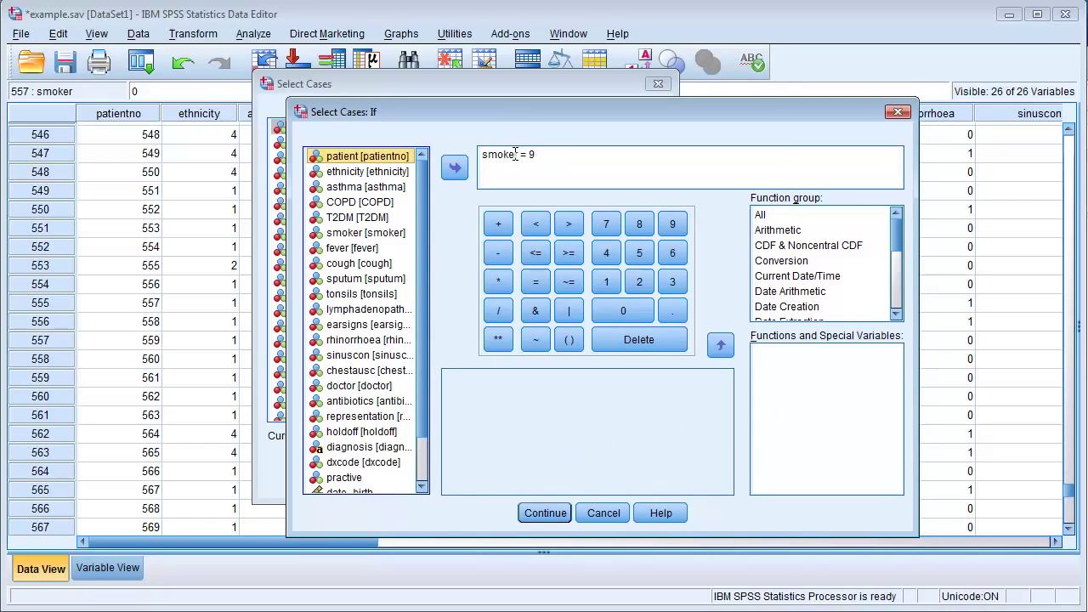
pyautogui.moveTo(515, 154); pyautogui.dragTo(481, 162)
pyautogui.press('Delete')
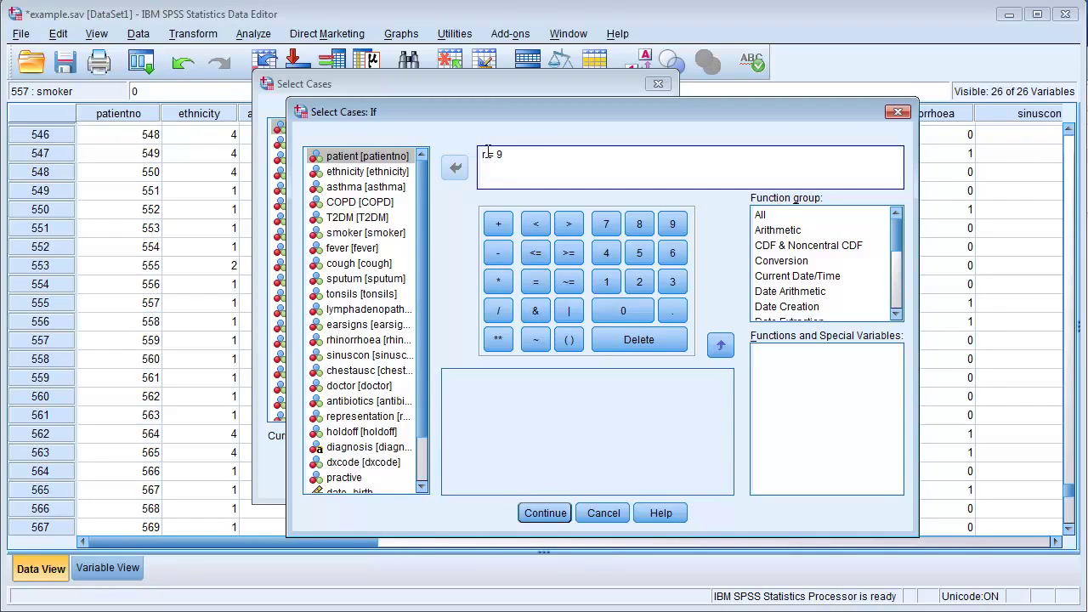
pyautogui.press('Delete')
pyautogui.click(350, 247)
pyautogui.click(454, 168)
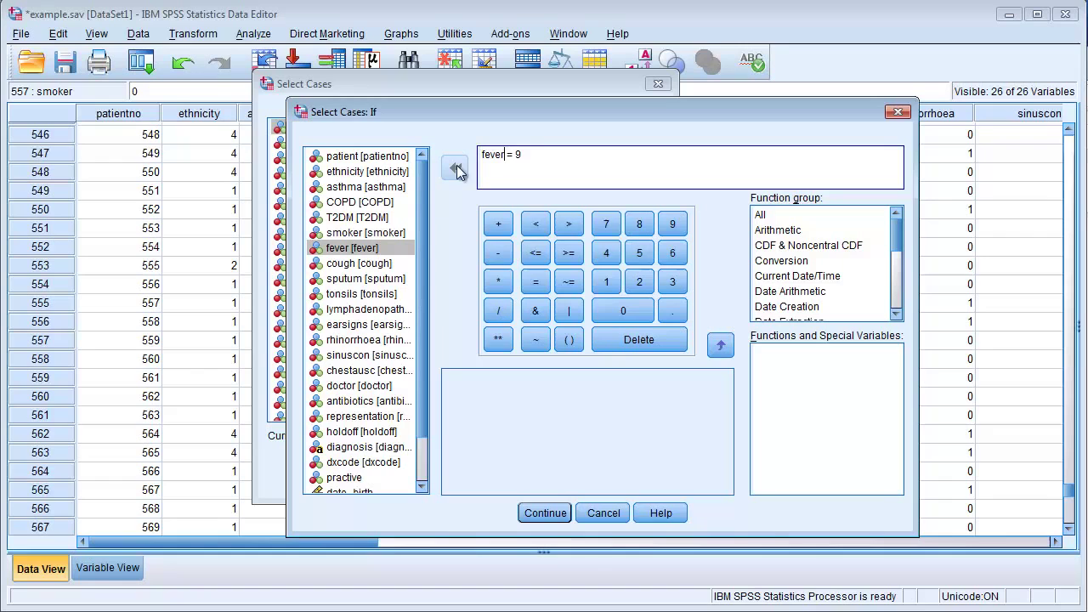
pyautogui.click(546, 512)
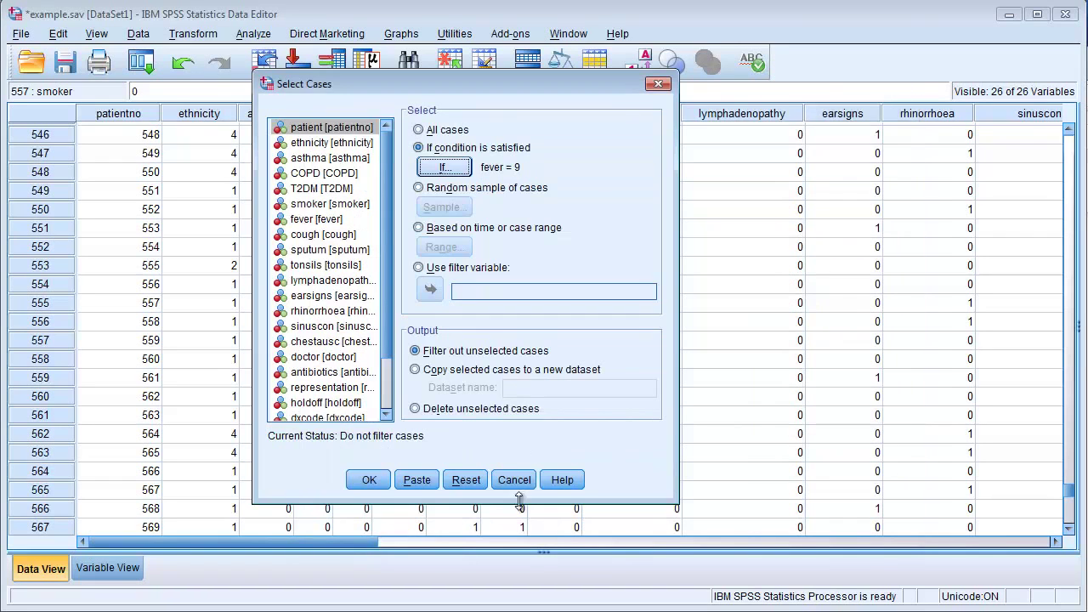
# Apply the fever = 9 filter and run a patientno frequency table, identifying patient 445.
pyautogui.click(368, 480)
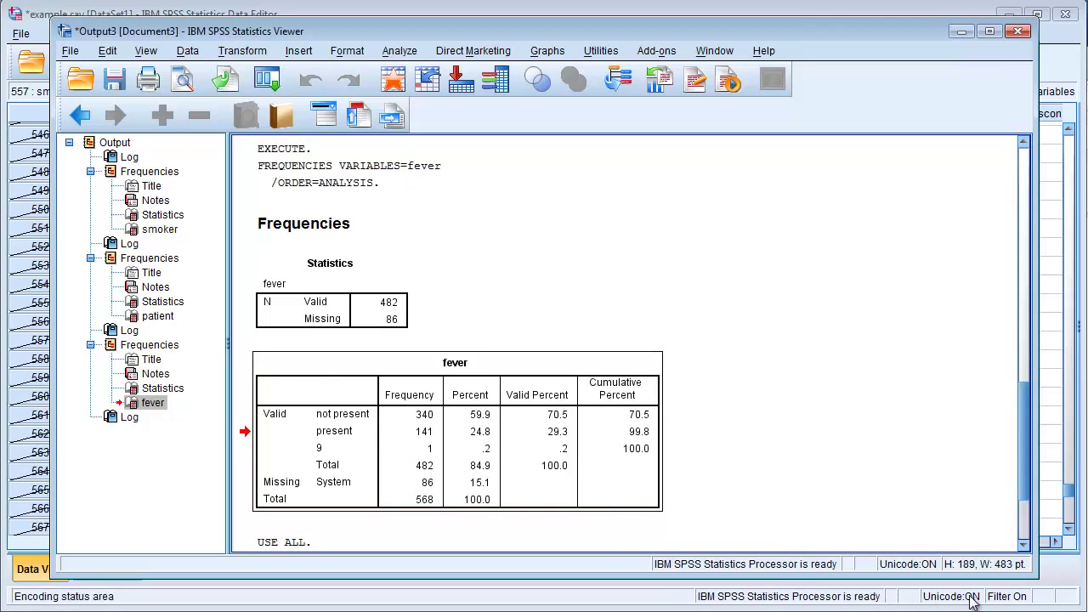
pyautogui.click(779, 10)
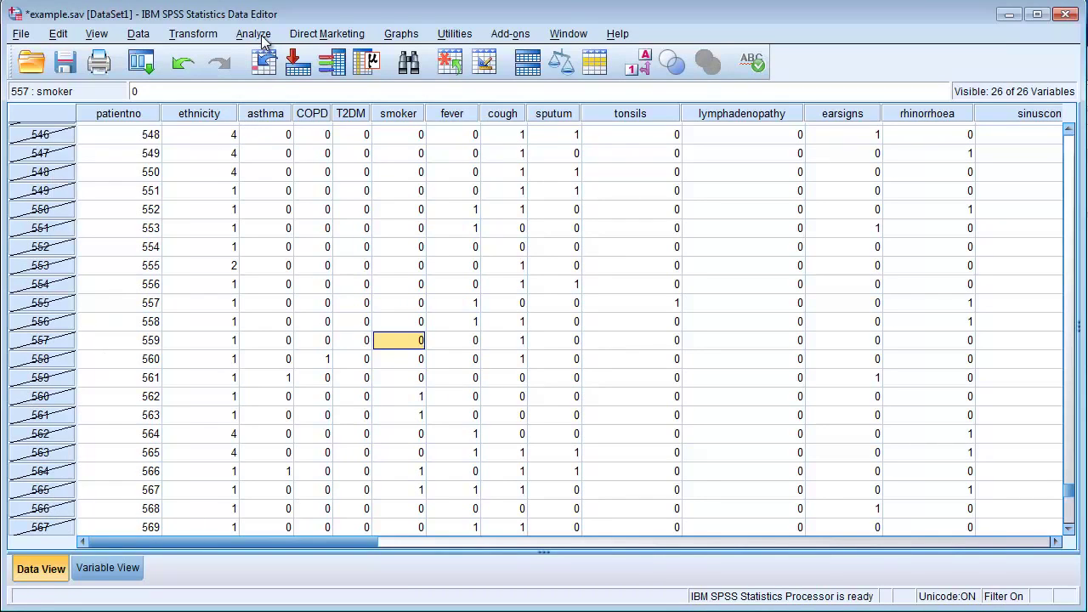
pyautogui.click(255, 34)
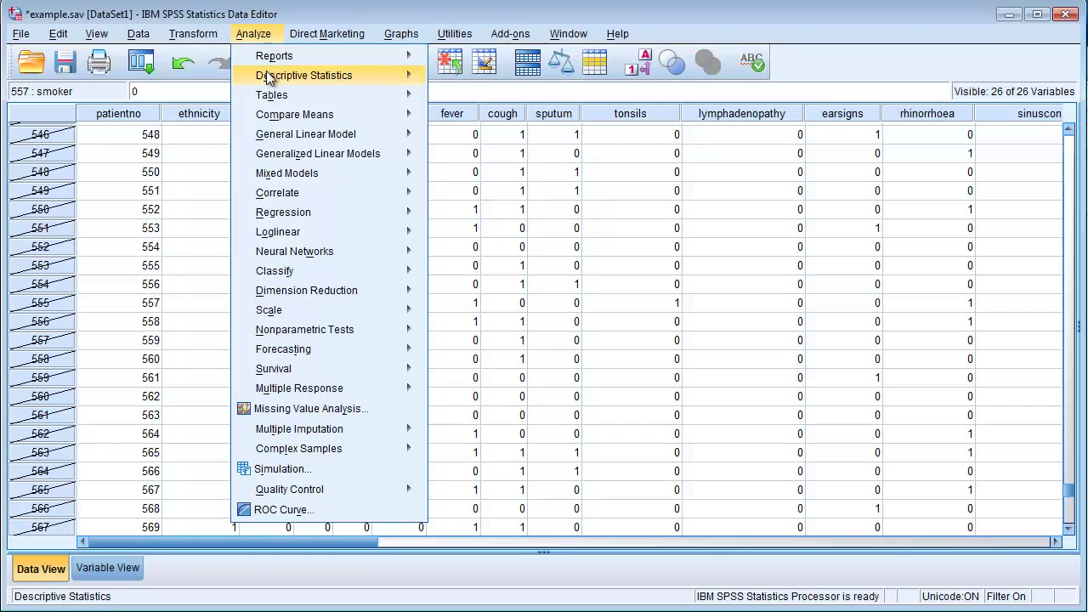
pyautogui.moveTo(280, 76)
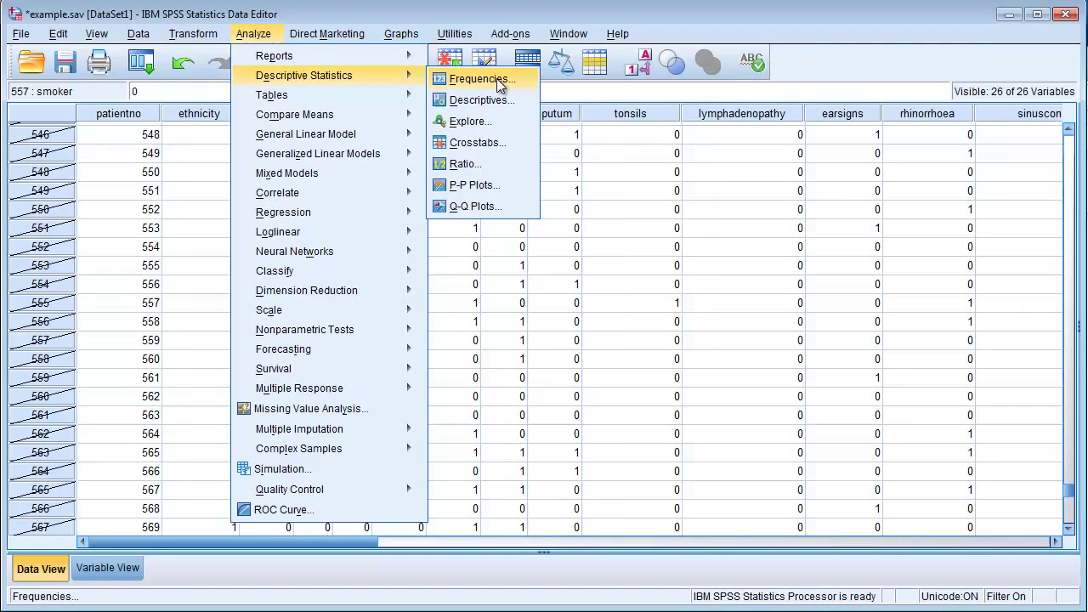
pyautogui.click(481, 79)
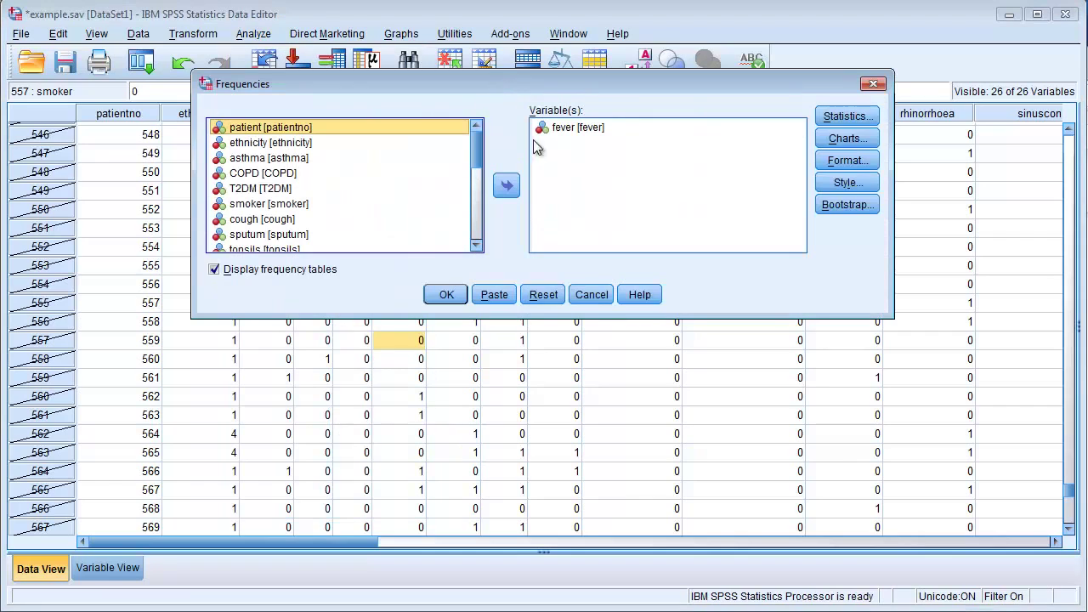
pyautogui.click(561, 129)
pyautogui.click(506, 185)
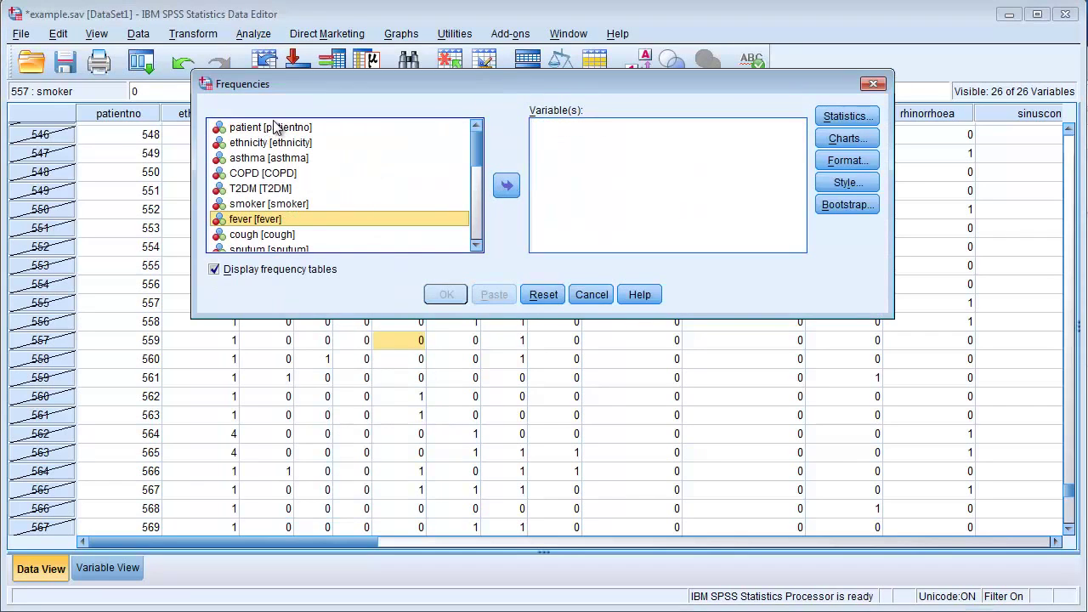
pyautogui.click(272, 128)
pyautogui.click(510, 187)
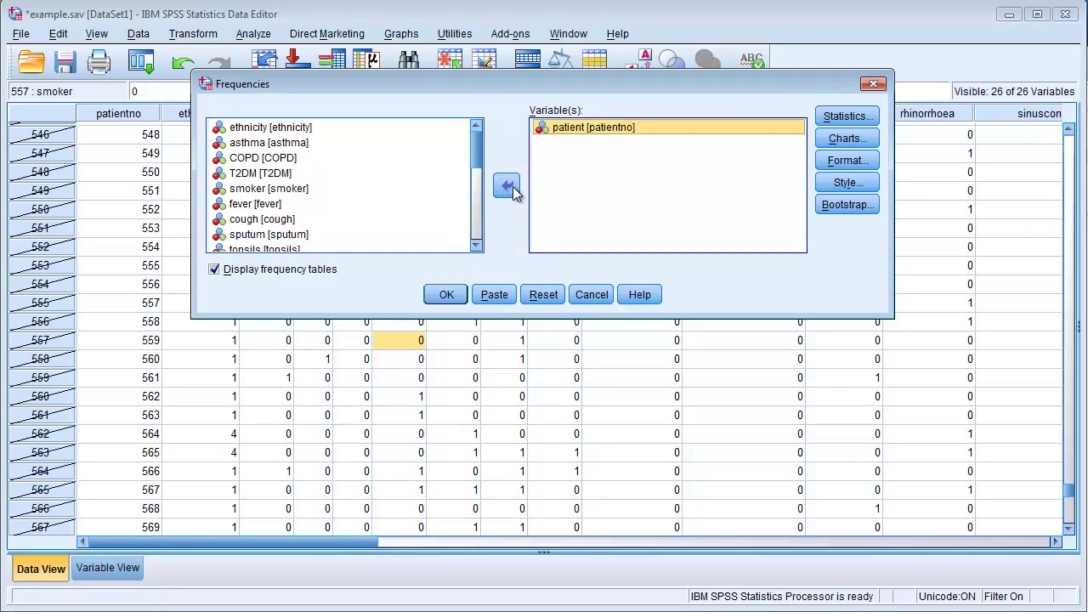
pyautogui.click(448, 294)
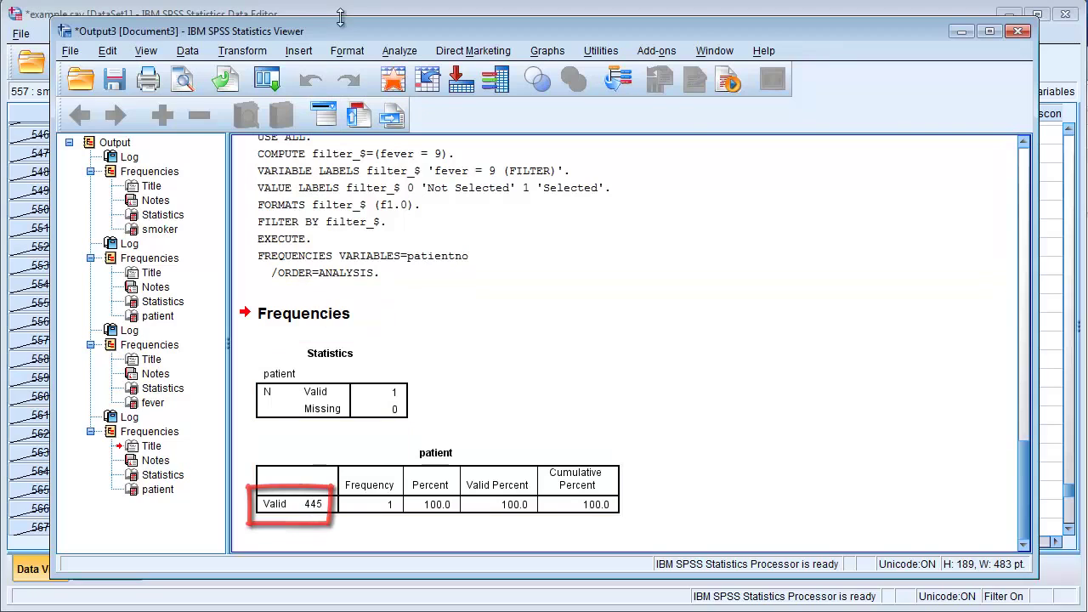
# Change patient 445's fever value from 9 to 0 in the data grid.
pyautogui.click(336, 13)
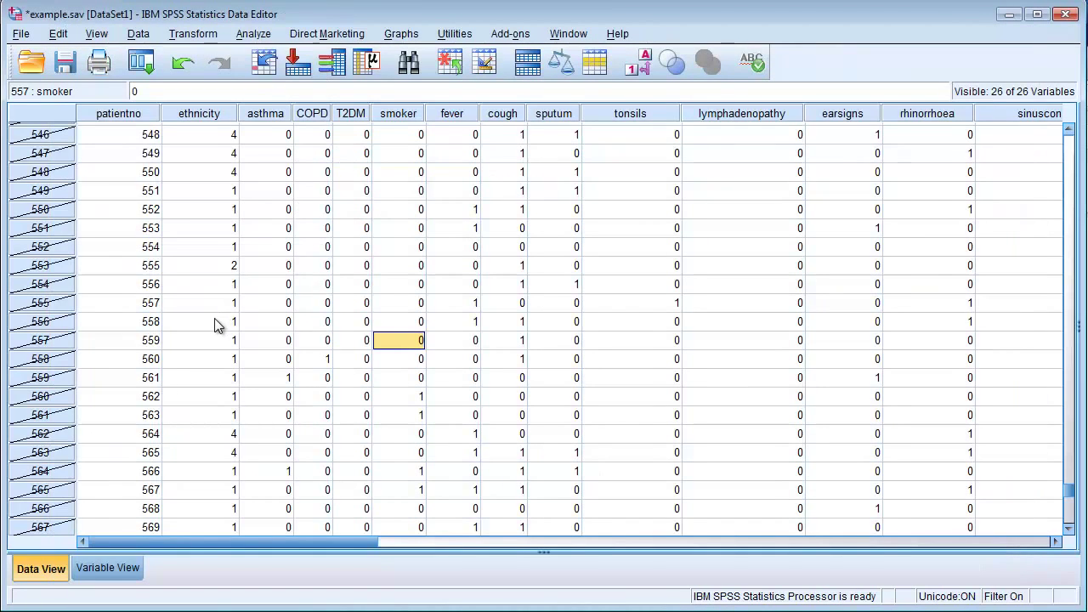
pyautogui.scroll(11, 214, 318)
pyautogui.scroll(16, 214, 318)
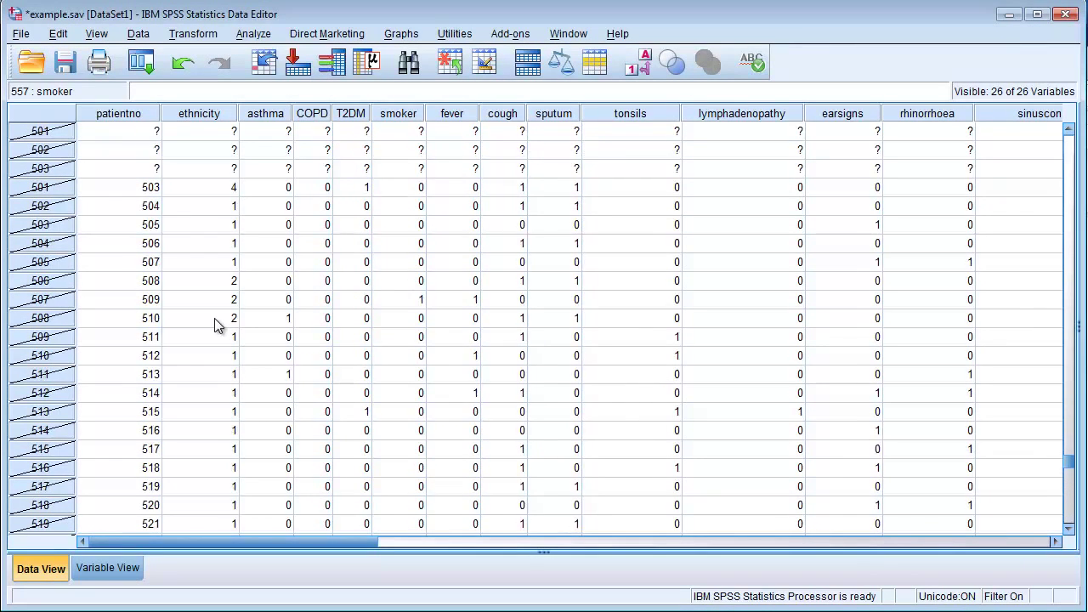
pyautogui.scroll(7, 214, 318)
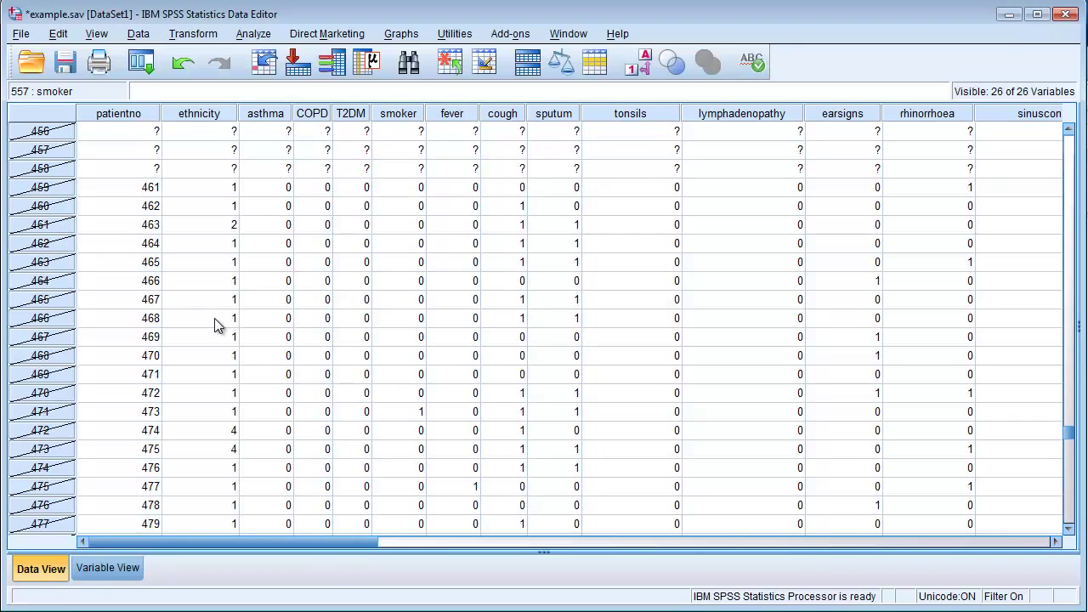
pyautogui.scroll(1, 214, 318)
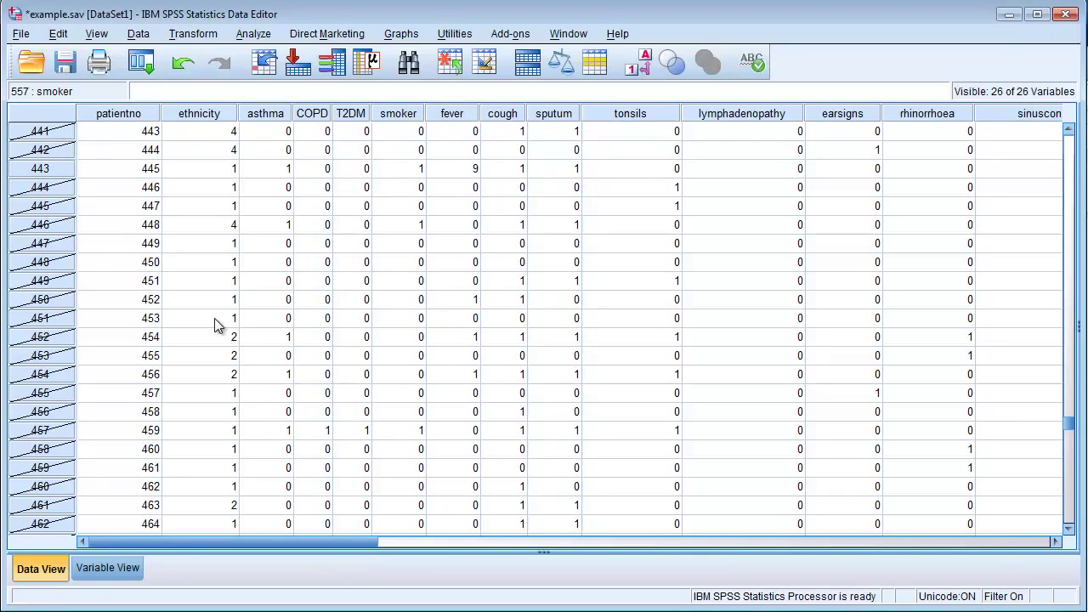
pyautogui.click(64, 170)
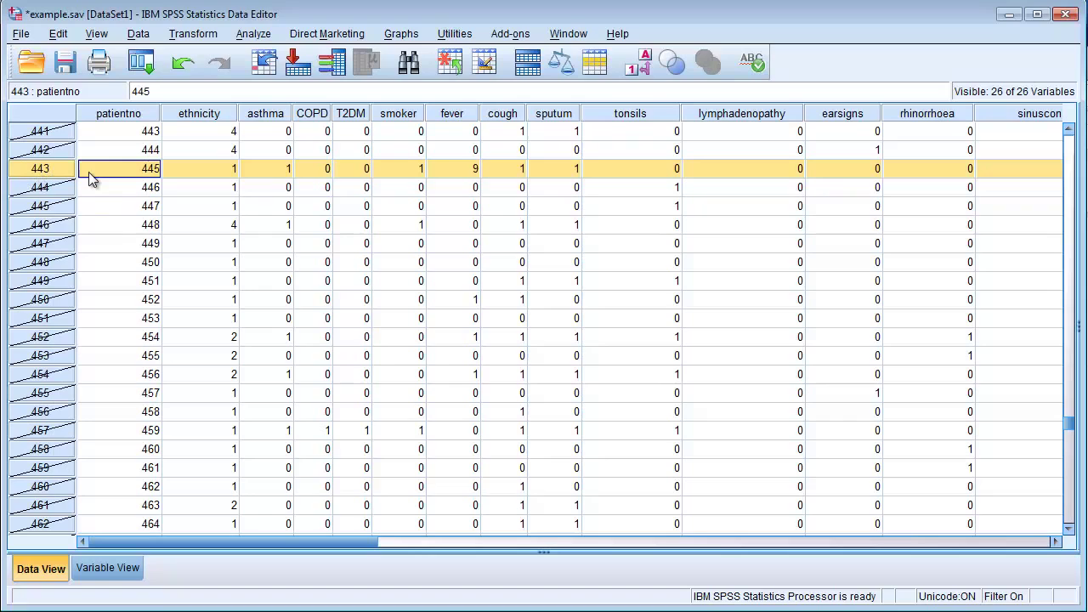
pyautogui.click(469, 170)
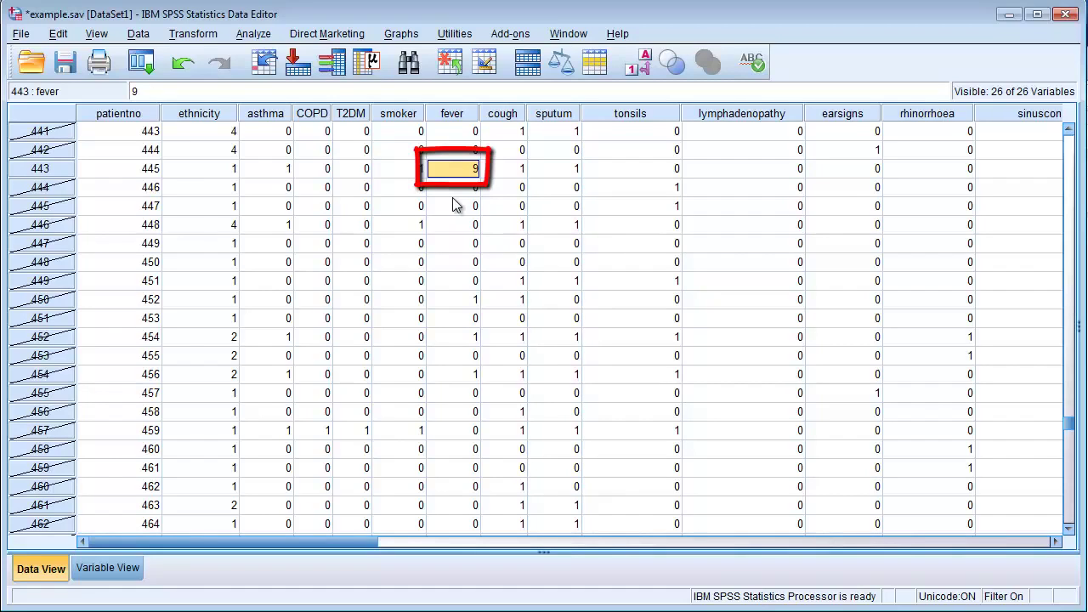
pyautogui.write('0')
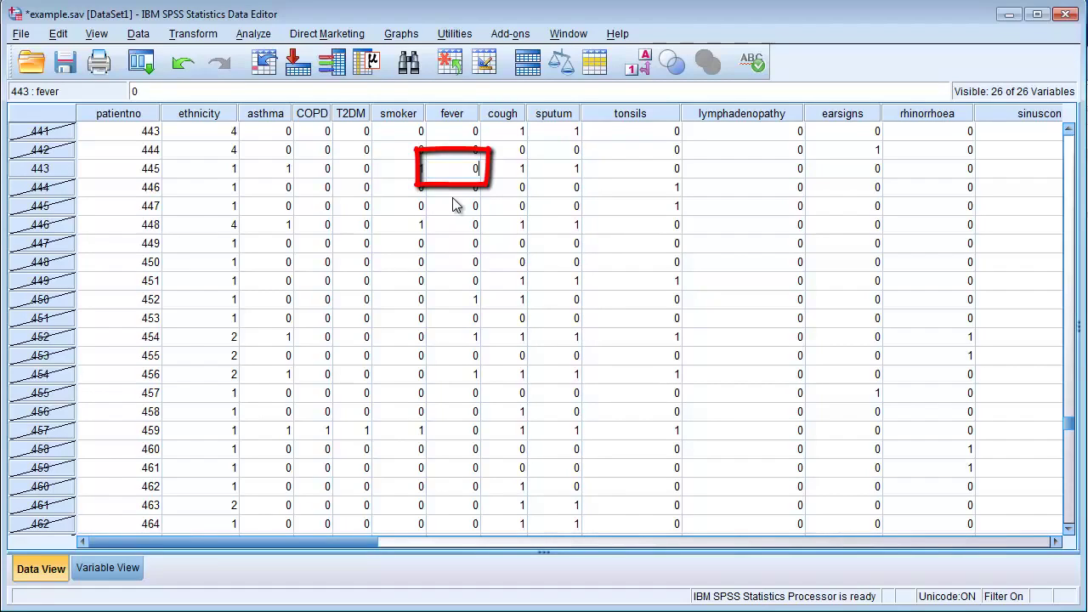
pyautogui.press('Return')
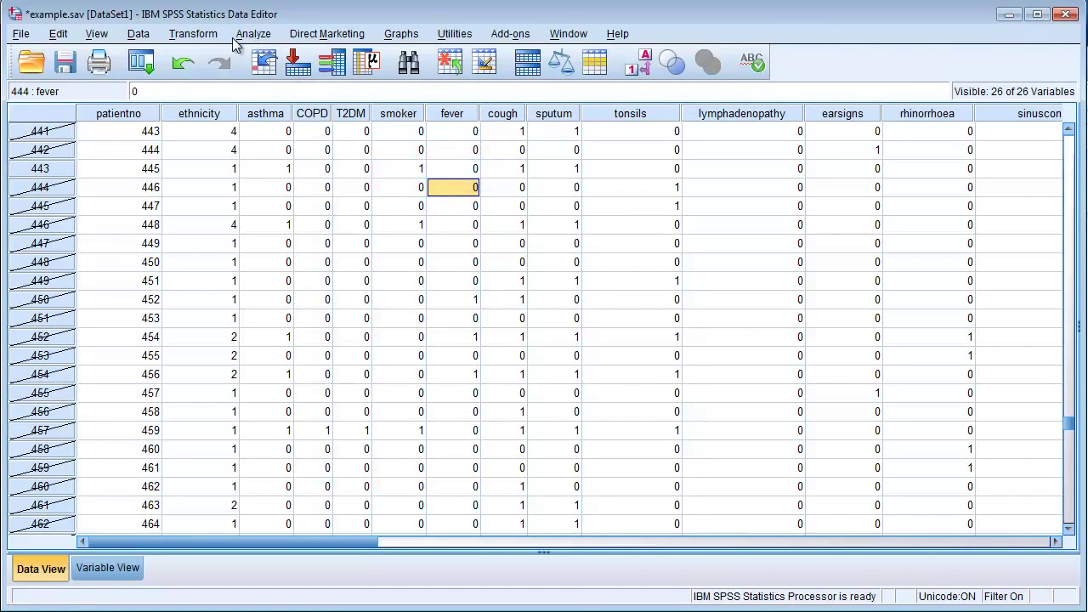
# Set Select Cases to All cases to turn off the fever filter.
pyautogui.click(139, 36)
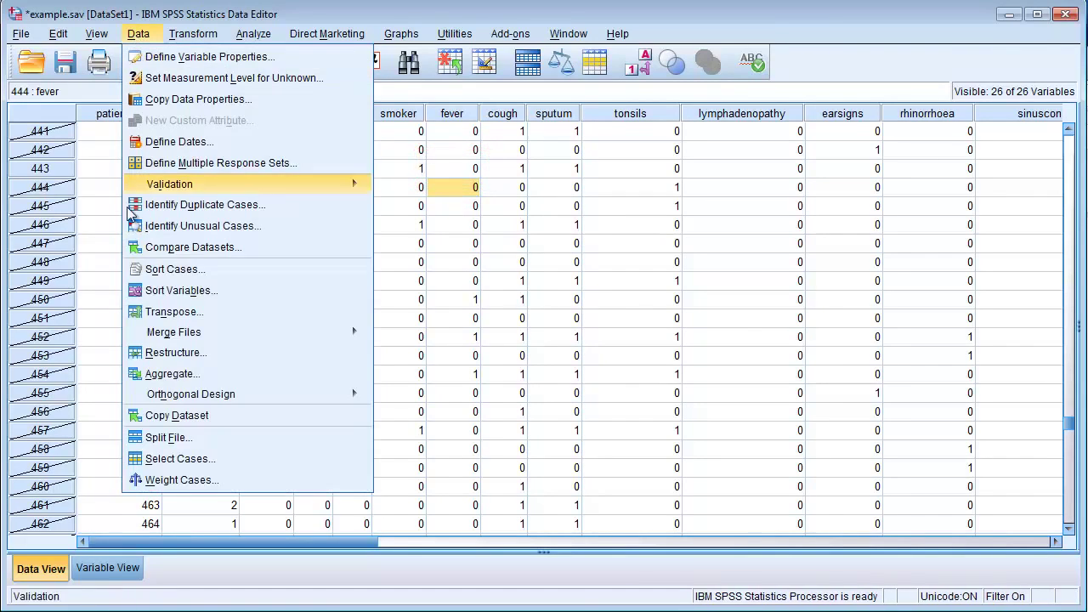
pyautogui.click(167, 461)
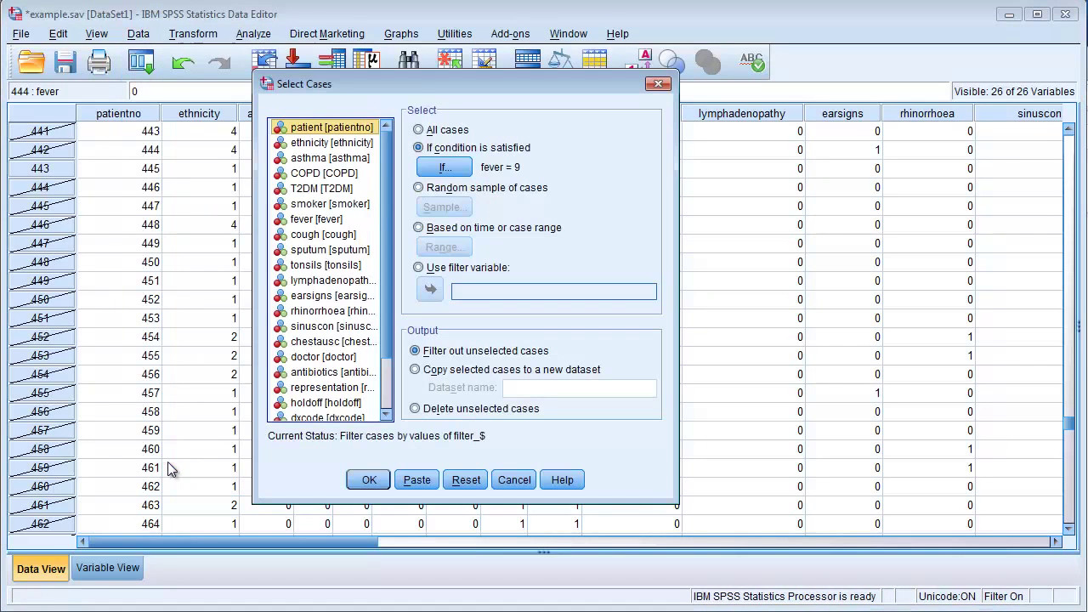
pyautogui.click(418, 129)
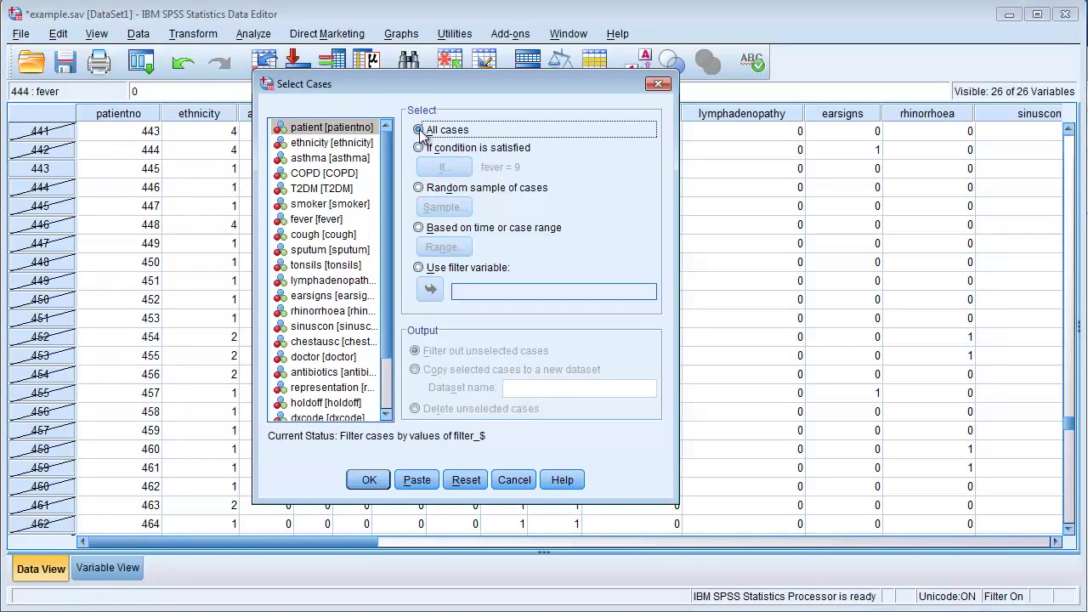
pyautogui.click(365, 480)
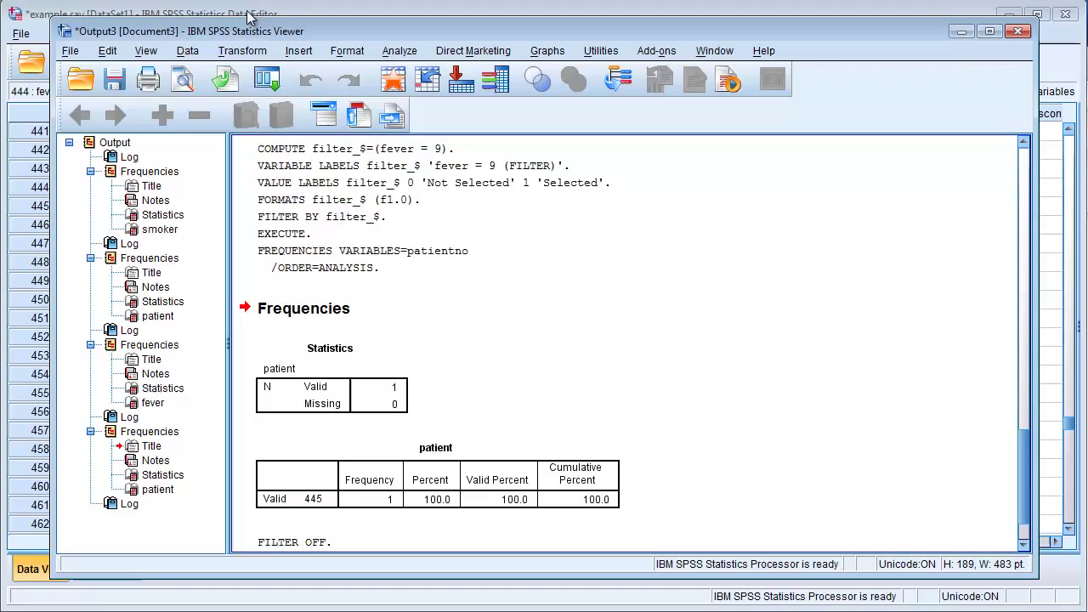
# Run a Frequencies table on gender alone, replacing patient number.
pyautogui.click(269, 16)
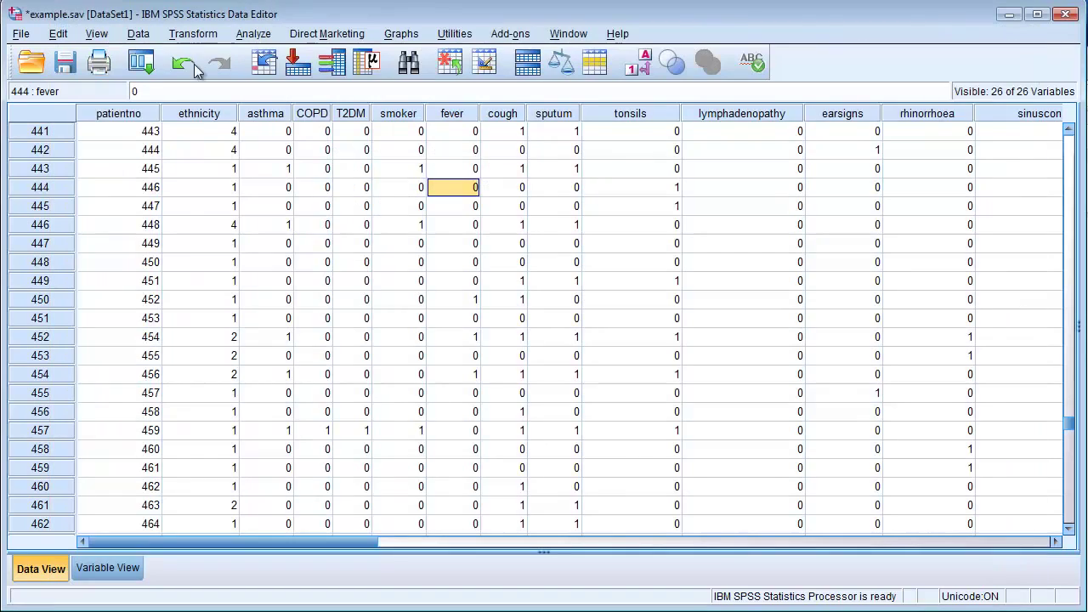
pyautogui.click(259, 36)
pyautogui.moveTo(278, 79)
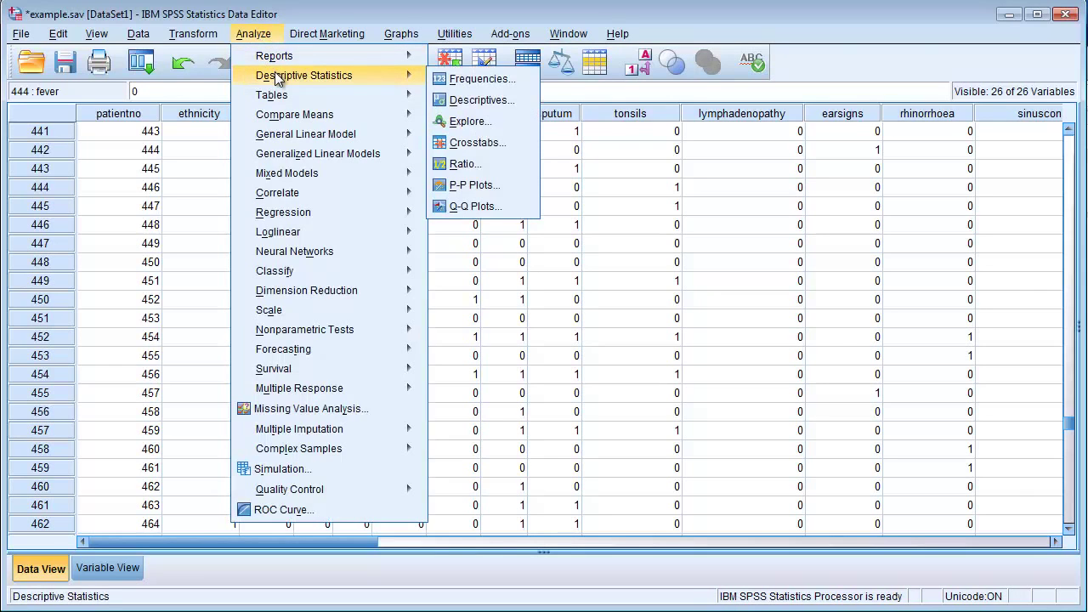
pyautogui.click(460, 79)
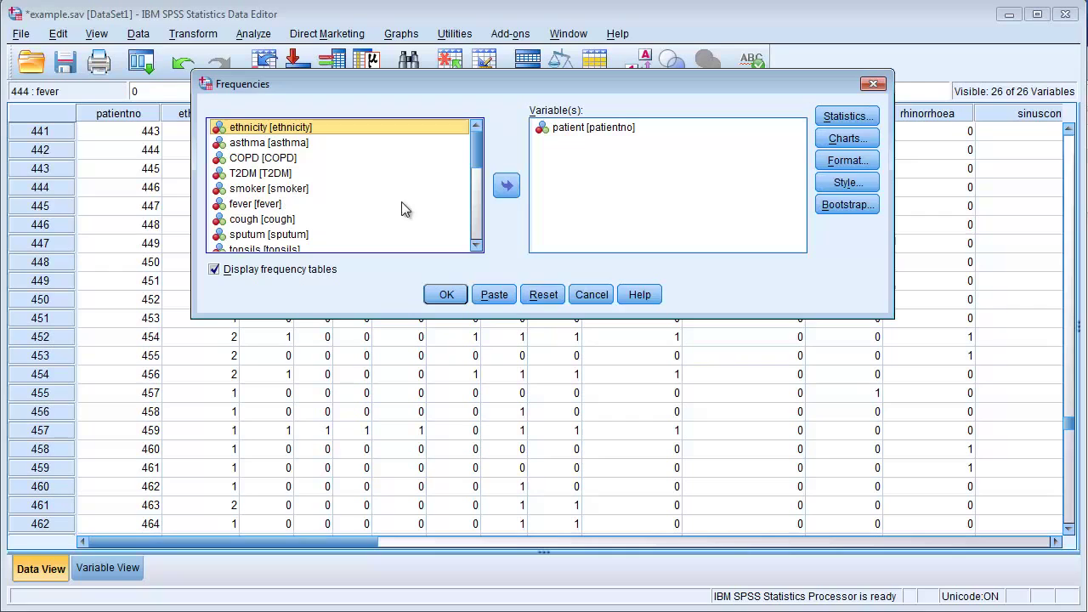
pyautogui.moveTo(477, 149); pyautogui.dragTo(482, 224)
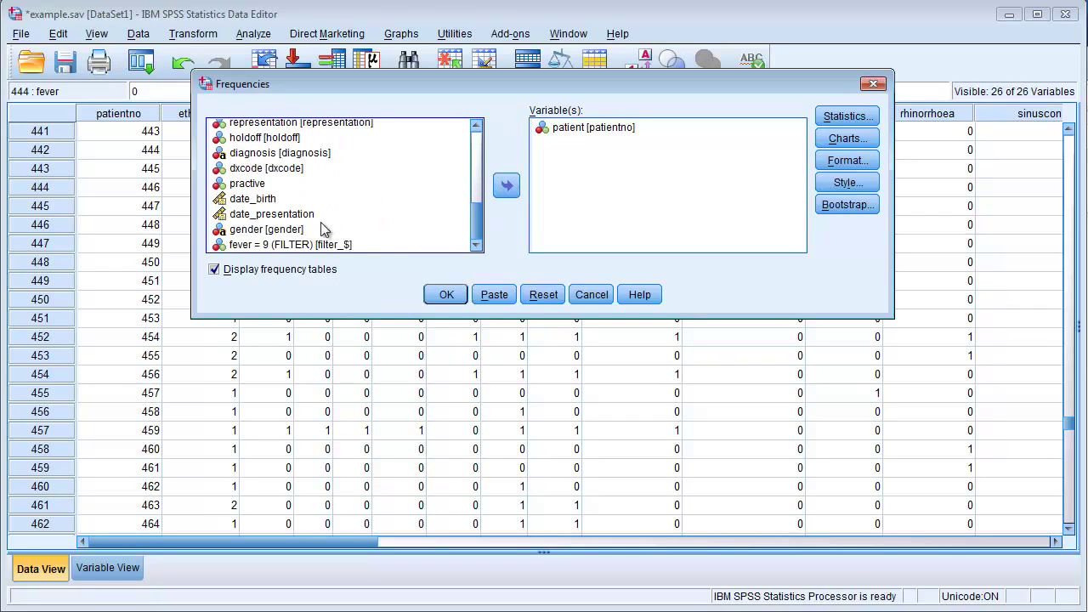
pyautogui.click(297, 231)
pyautogui.click(508, 187)
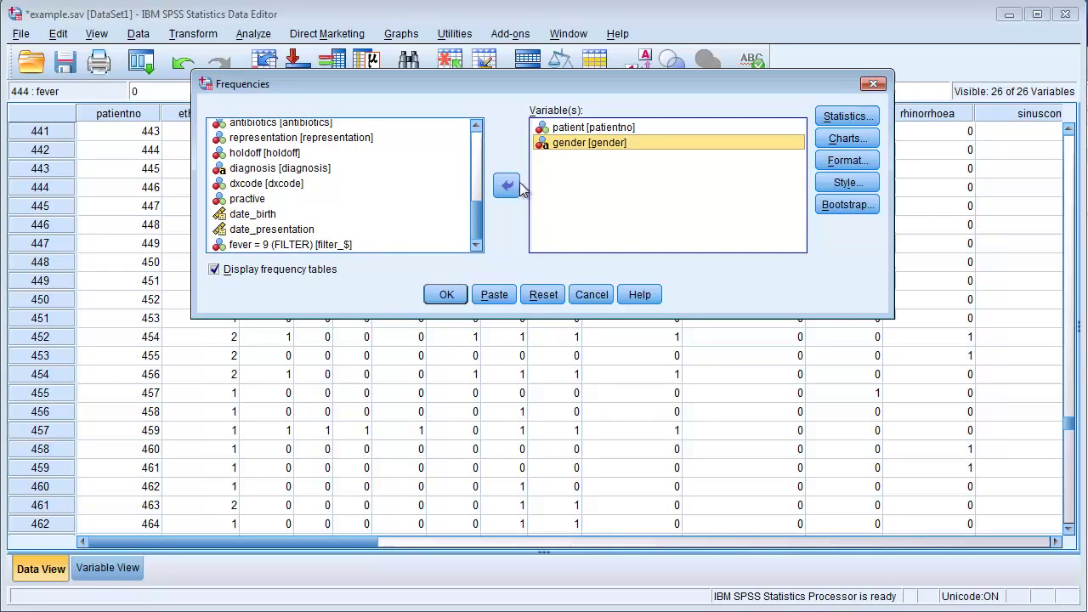
pyautogui.click(569, 130)
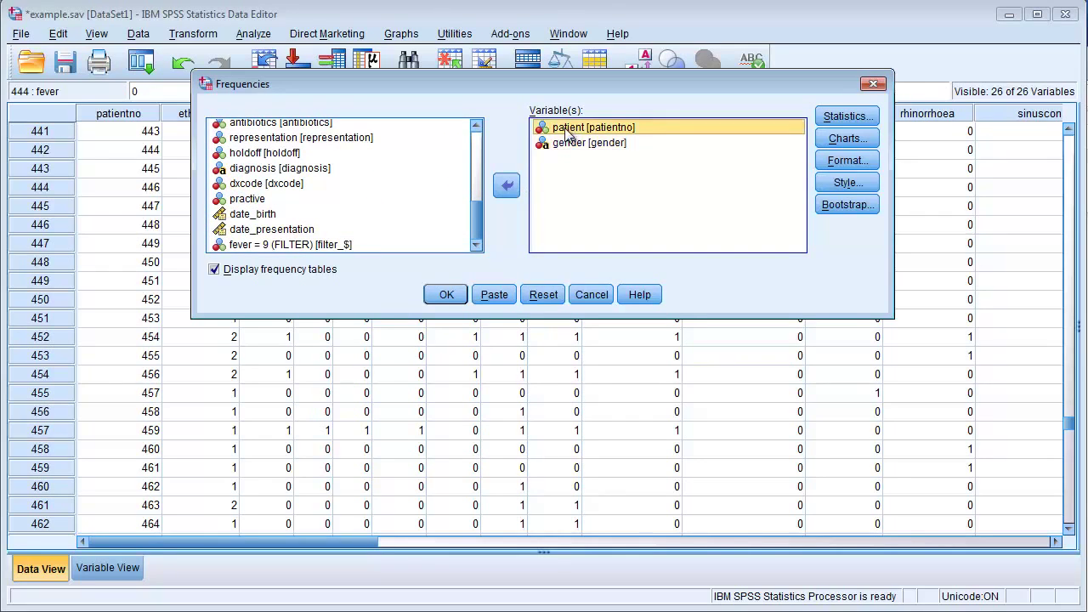
pyautogui.click(505, 186)
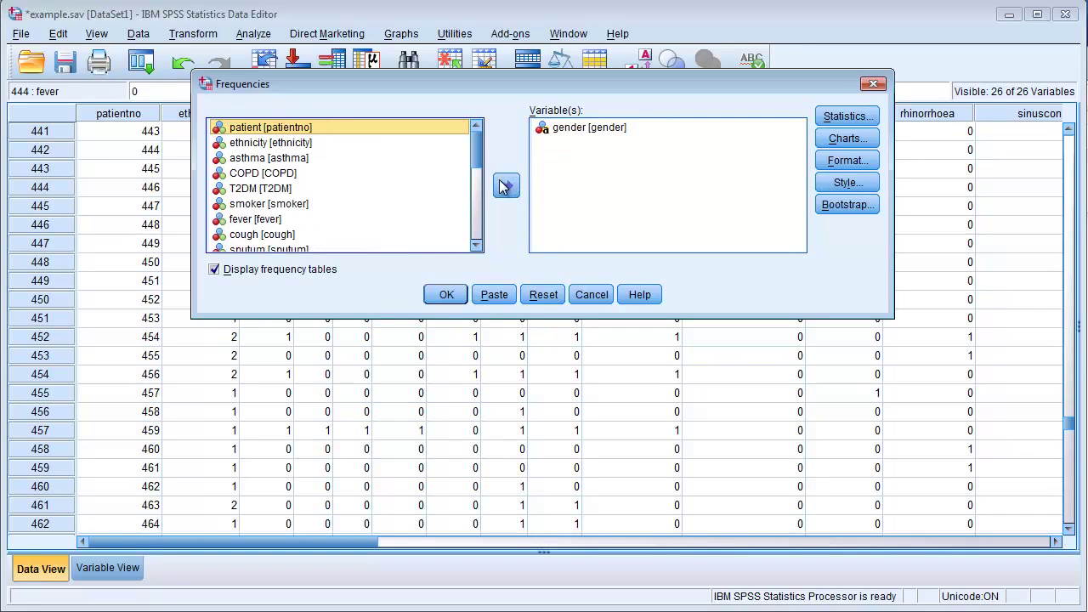
pyautogui.click(447, 294)
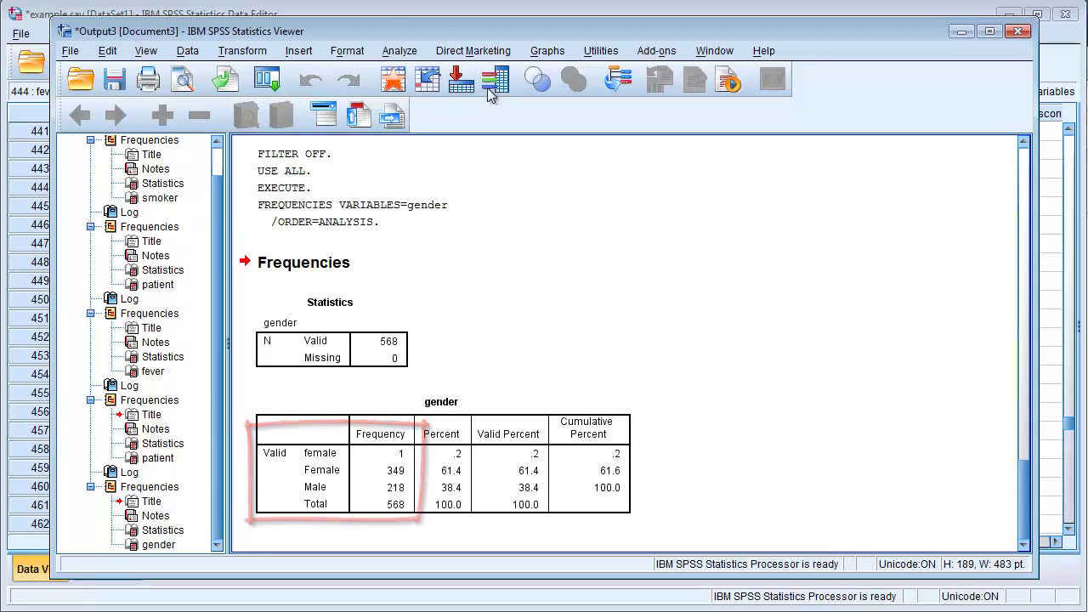
# Review the gender table's stray lowercase 'female' case and return to the data grid.
pyautogui.click(403, 15)
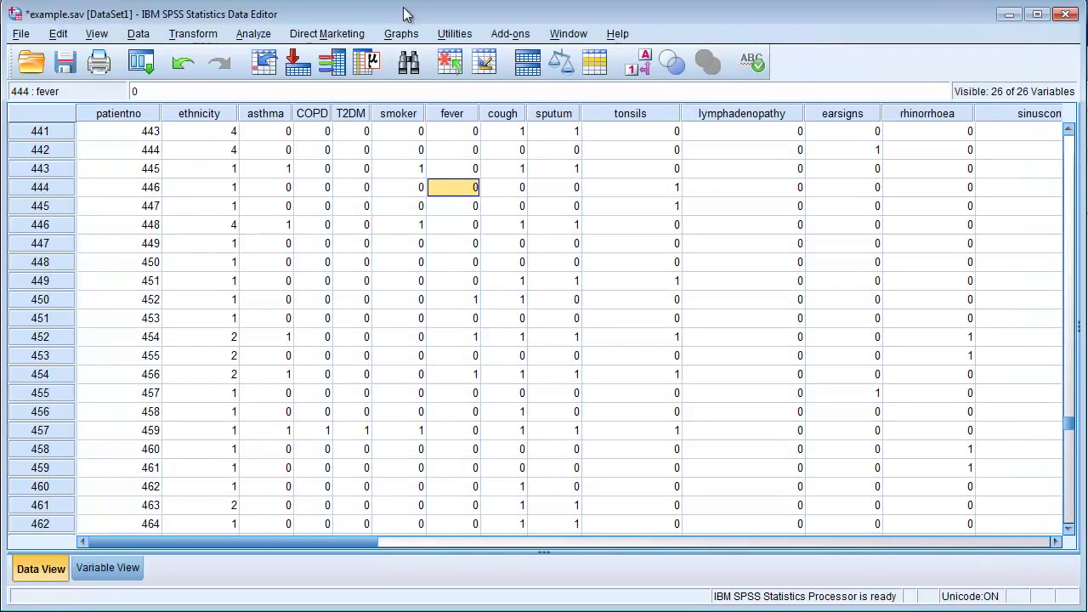
# Switch Select Cases to an If condition and clear the old fever = 9 expression.
pyautogui.click(139, 34)
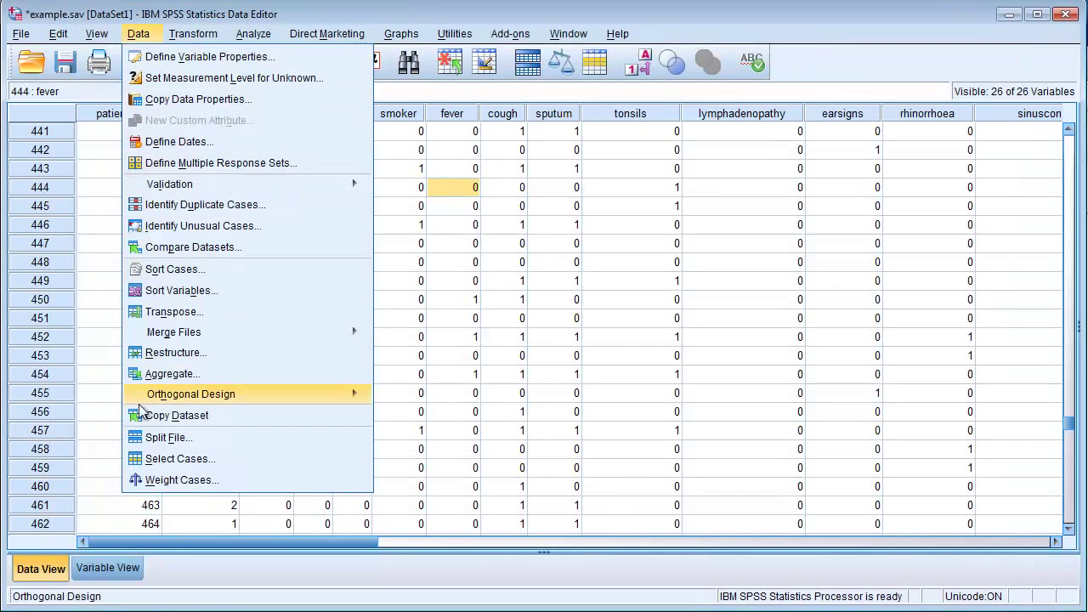
pyautogui.click(213, 458)
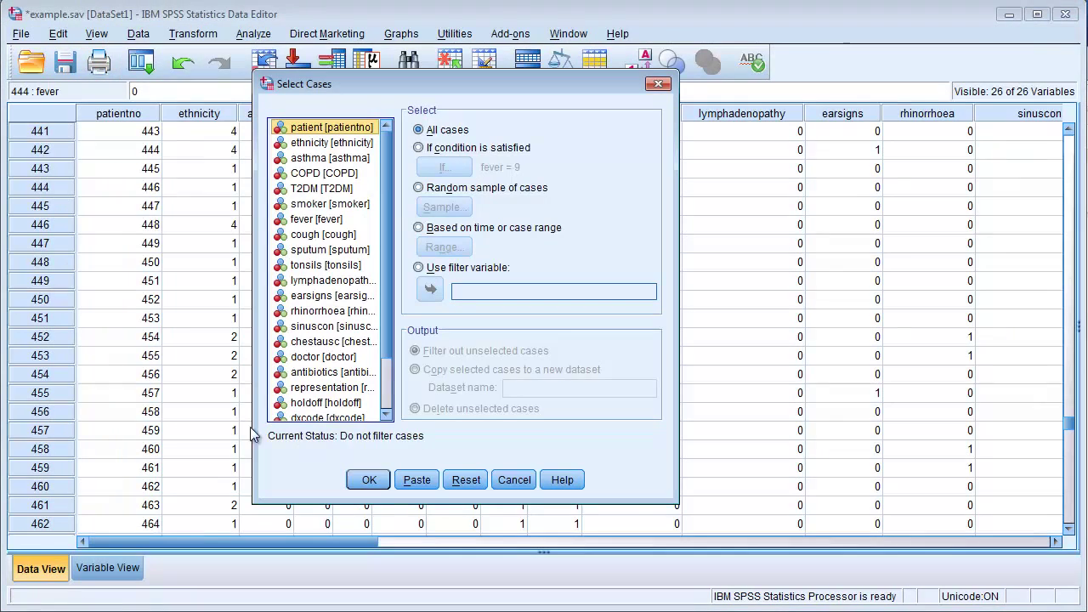
pyautogui.click(420, 147)
pyautogui.click(429, 166)
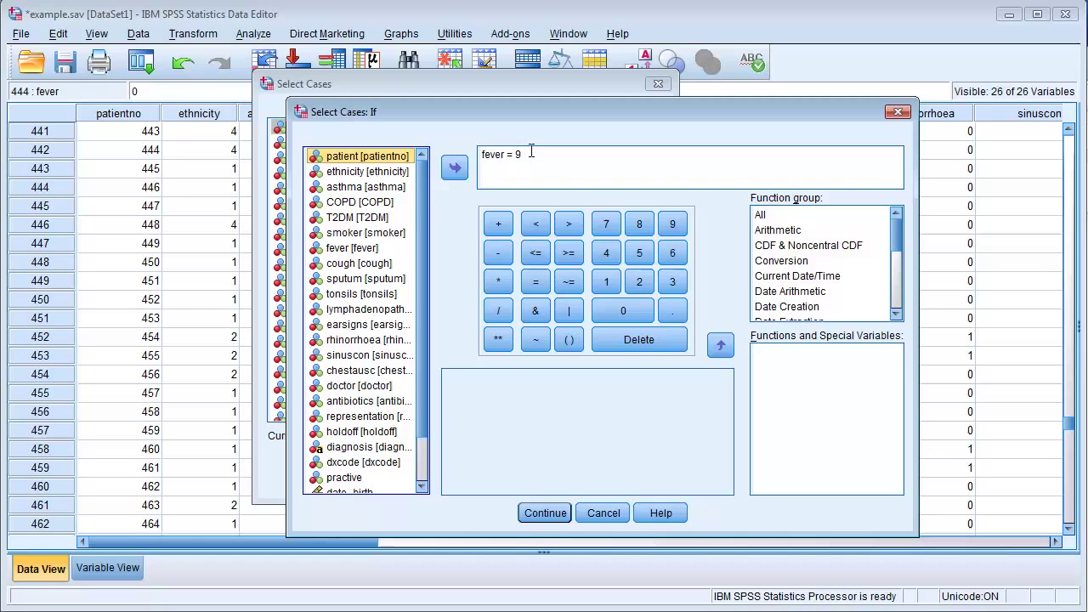
pyautogui.click(528, 151)
pyautogui.hotkey('ctrl', 'a')
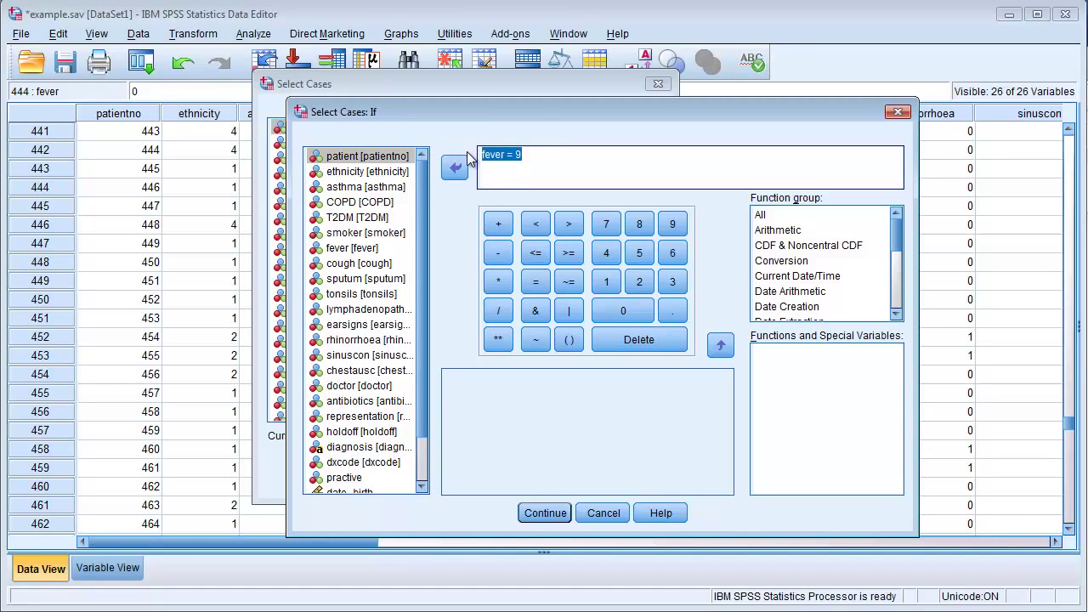
pyautogui.press('Delete')
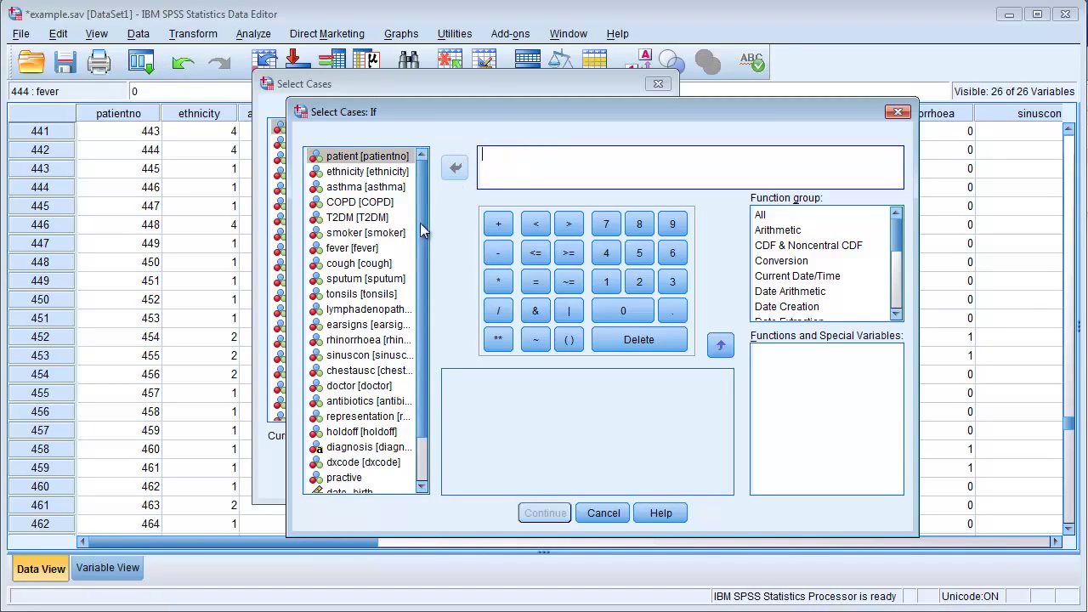
# Enter the condition gender = 'female' and apply it as the case filter.
pyautogui.moveTo(425, 234); pyautogui.dragTo(436, 344)
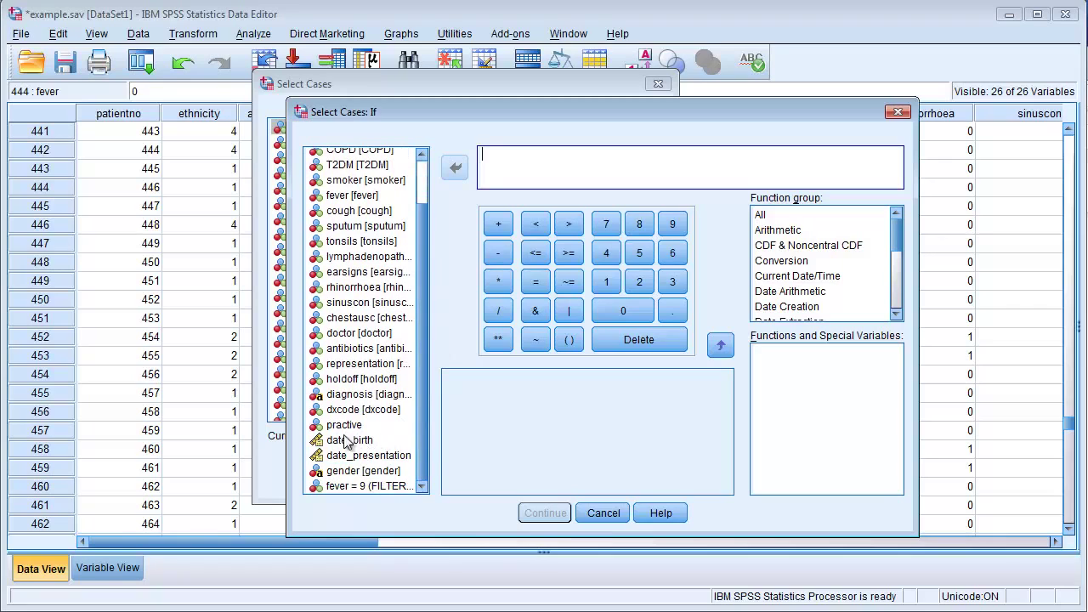
pyautogui.click(340, 468)
pyautogui.click(455, 168)
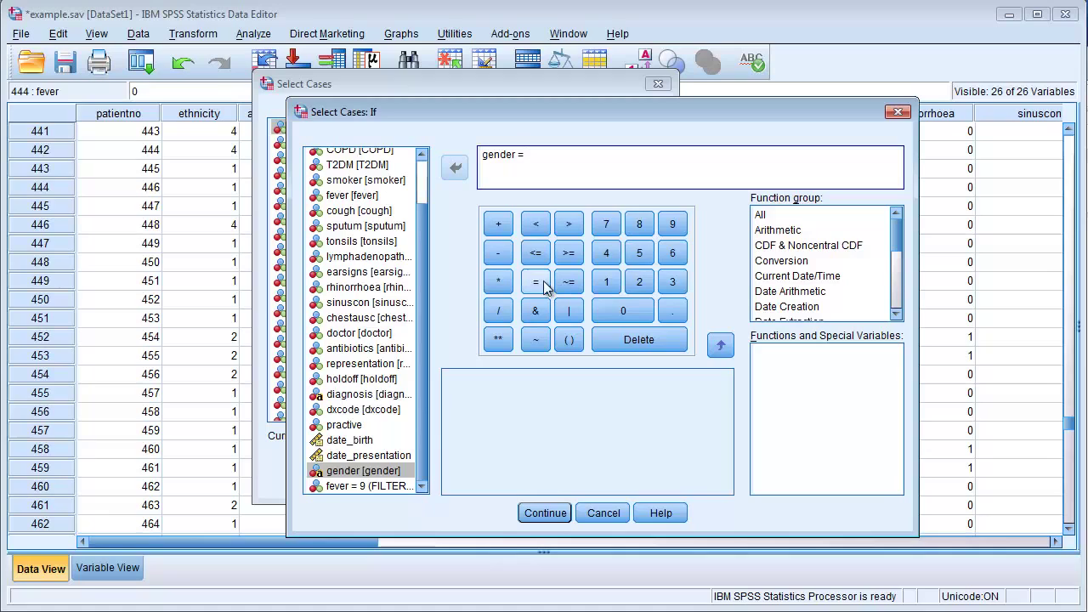
pyautogui.write("'female'")
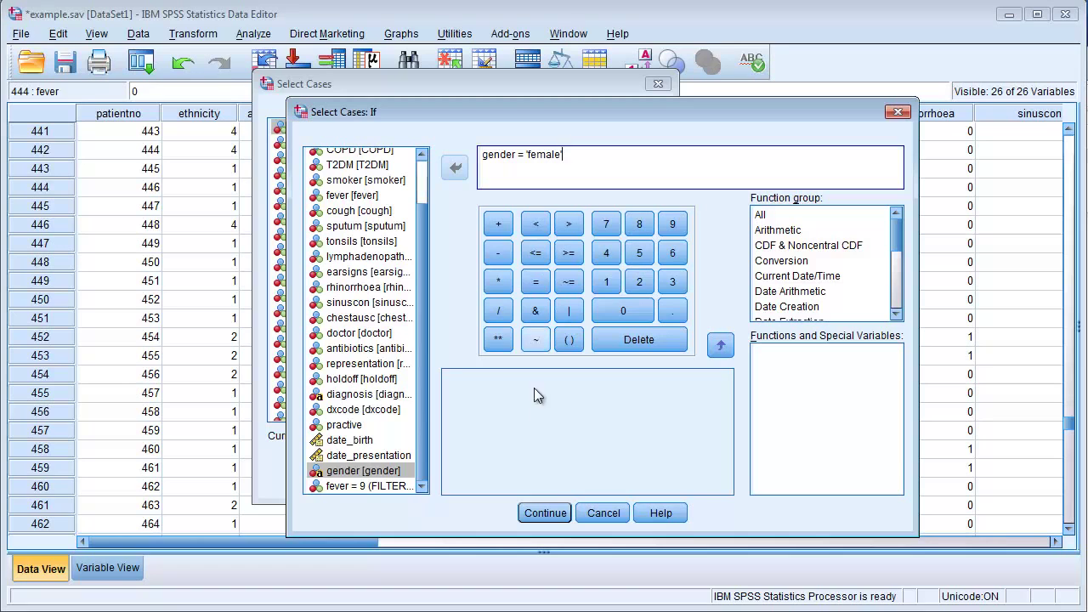
pyautogui.click(544, 511)
pyautogui.click(368, 480)
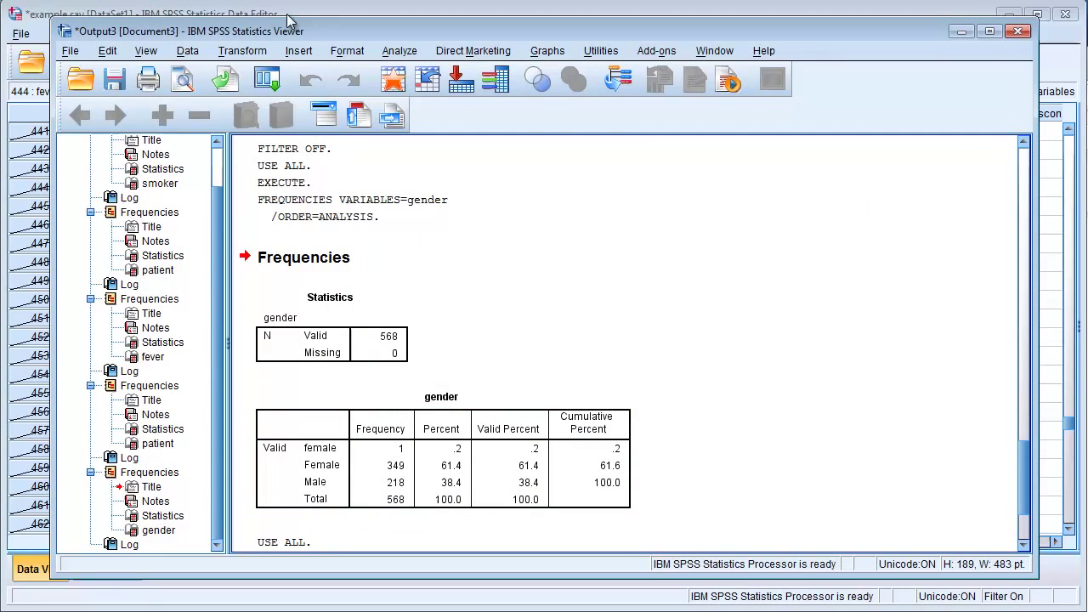
# Run a patientno frequency table under the female filter, revealing patient 570, then return to the data.
pyautogui.click(313, 19)
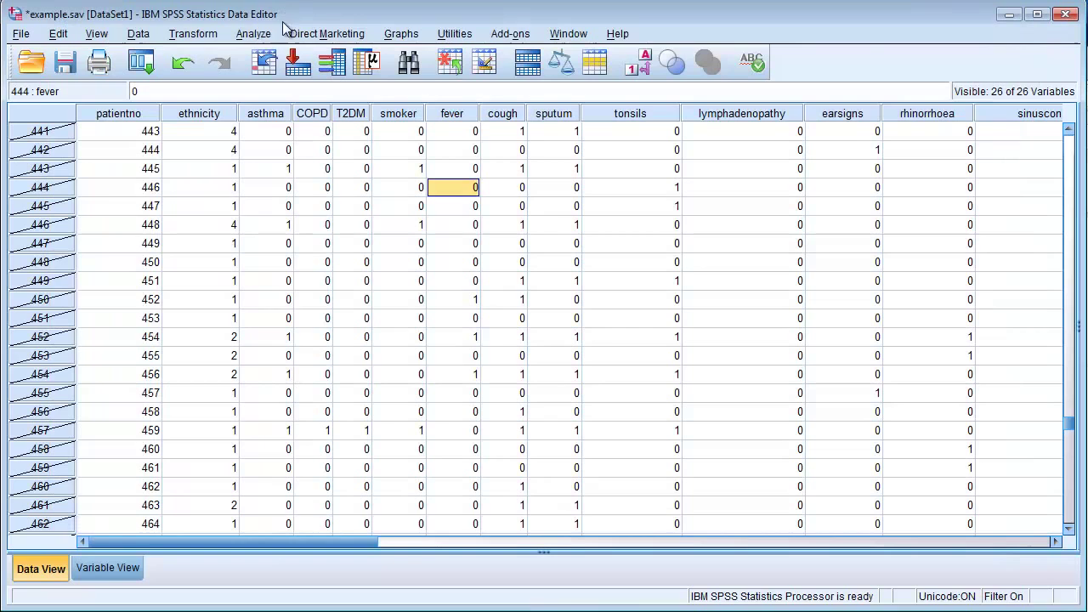
pyautogui.click(253, 34)
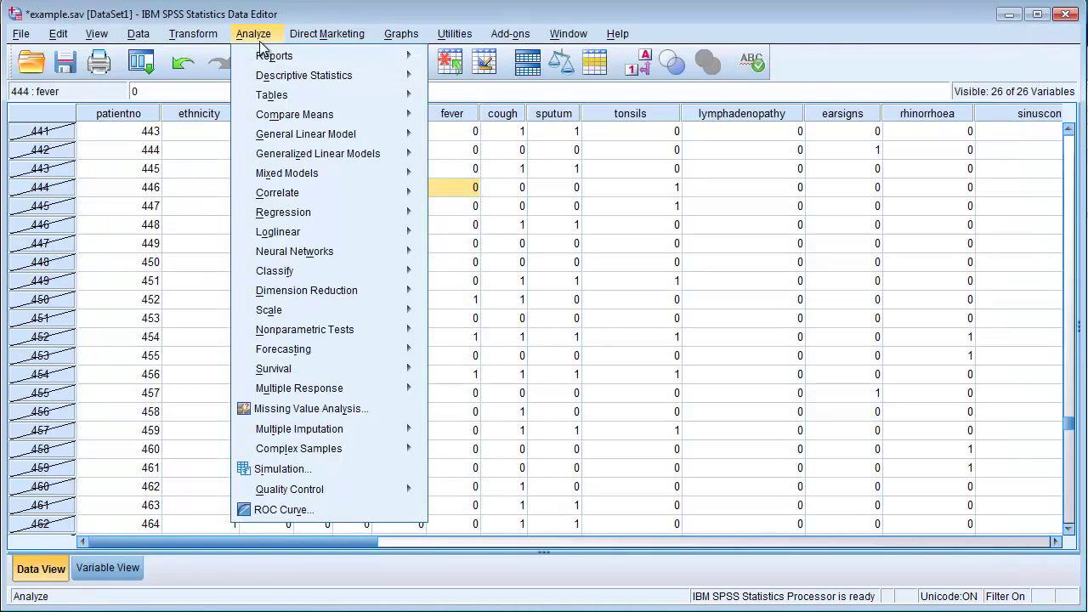
pyautogui.moveTo(386, 79)
pyautogui.click(445, 80)
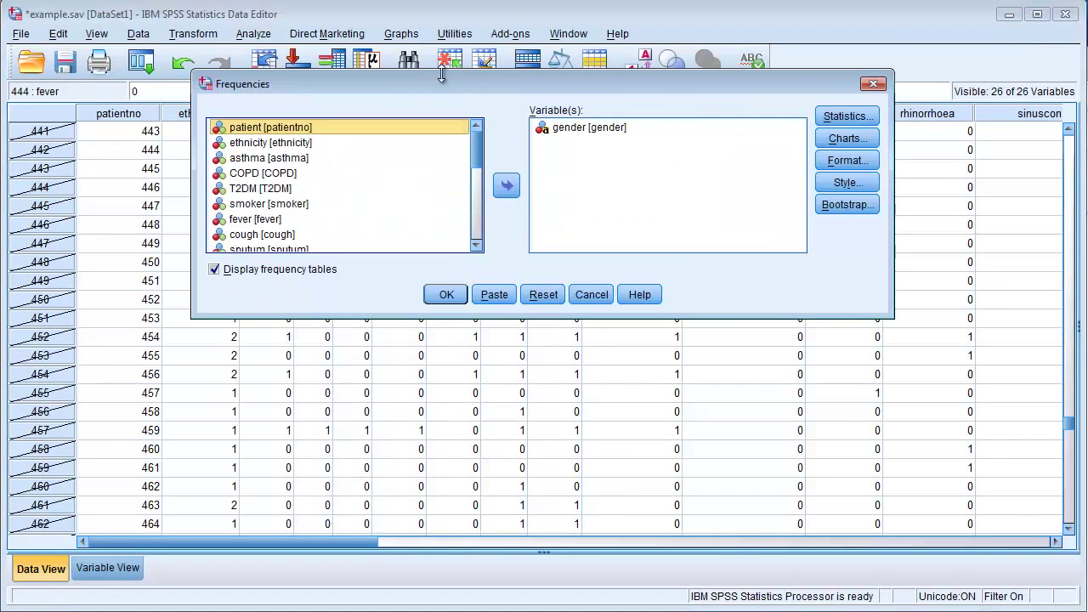
pyautogui.click(587, 128)
pyautogui.click(506, 186)
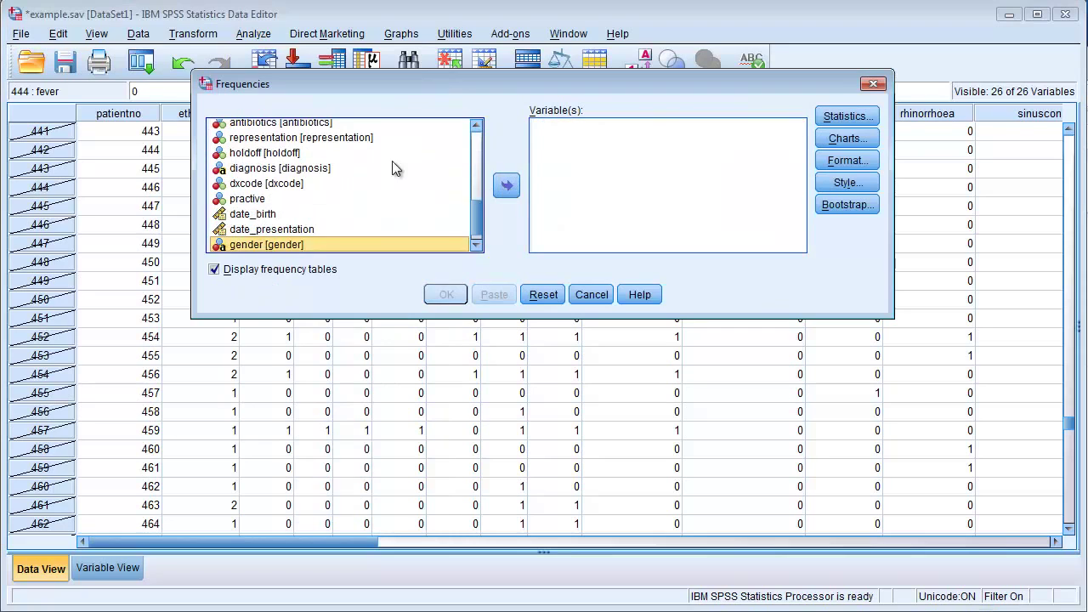
pyautogui.moveTo(475, 216); pyautogui.dragTo(476, 141)
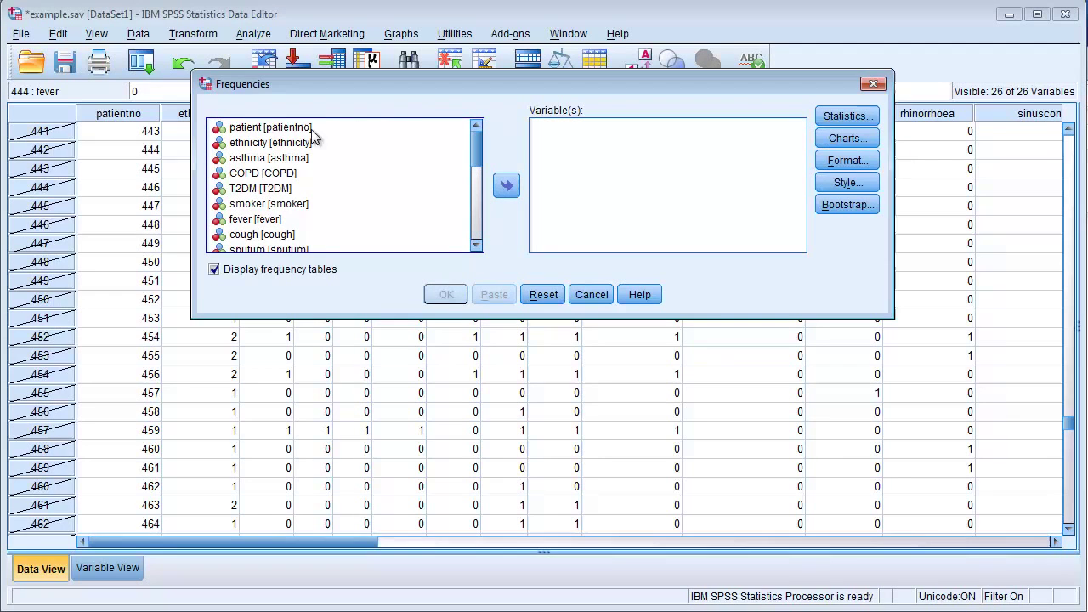
pyautogui.click(251, 129)
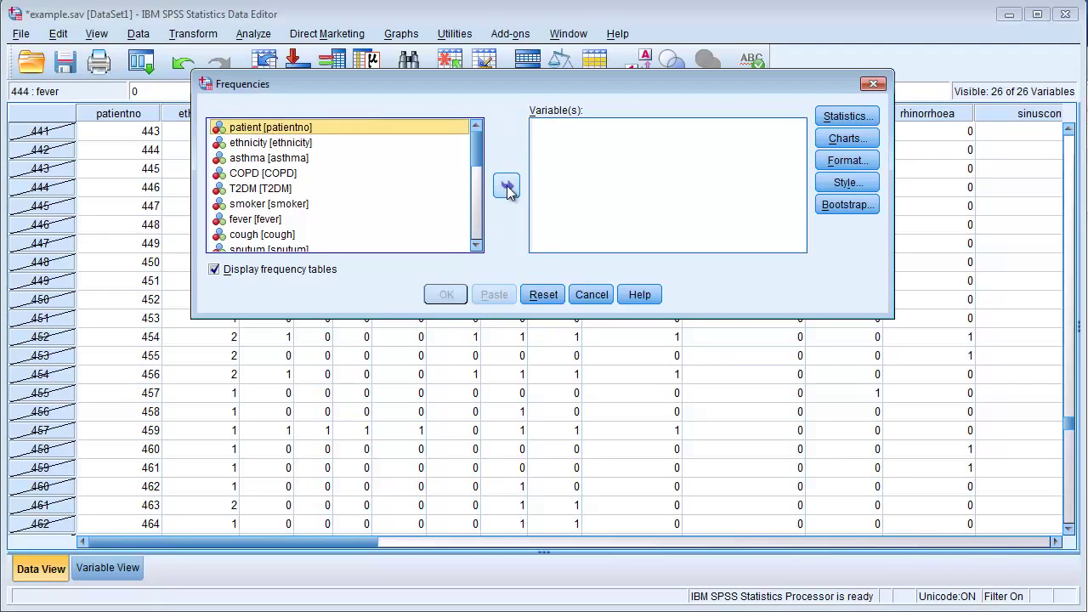
pyautogui.click(507, 189)
pyautogui.click(446, 294)
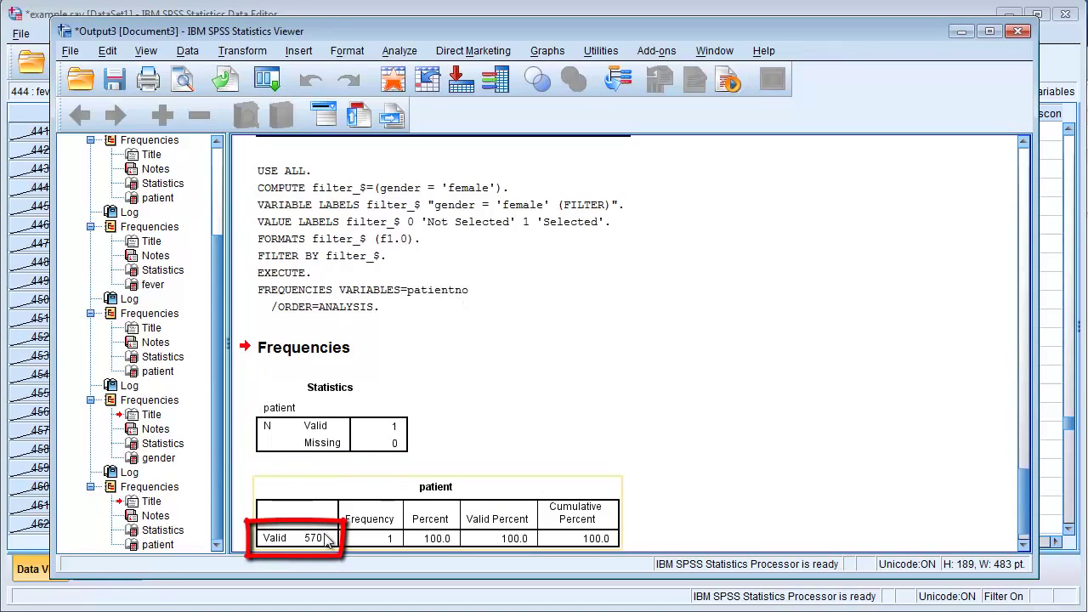
pyautogui.click(331, 15)
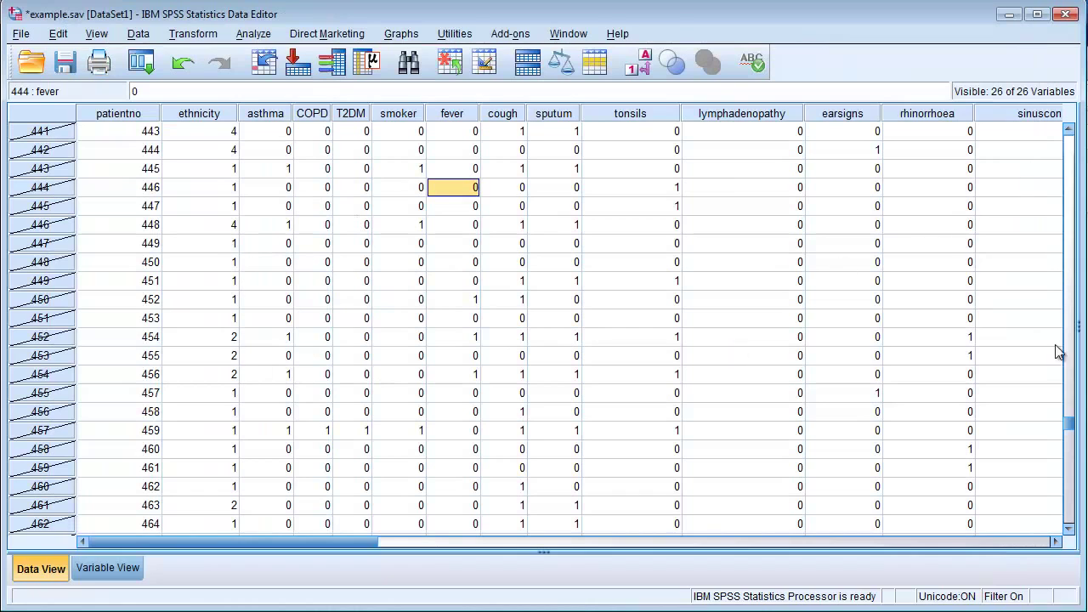
# Change row 568's gender value from 'female' to 'Female'.
pyautogui.moveTo(1073, 431); pyautogui.dragTo(1073, 502)
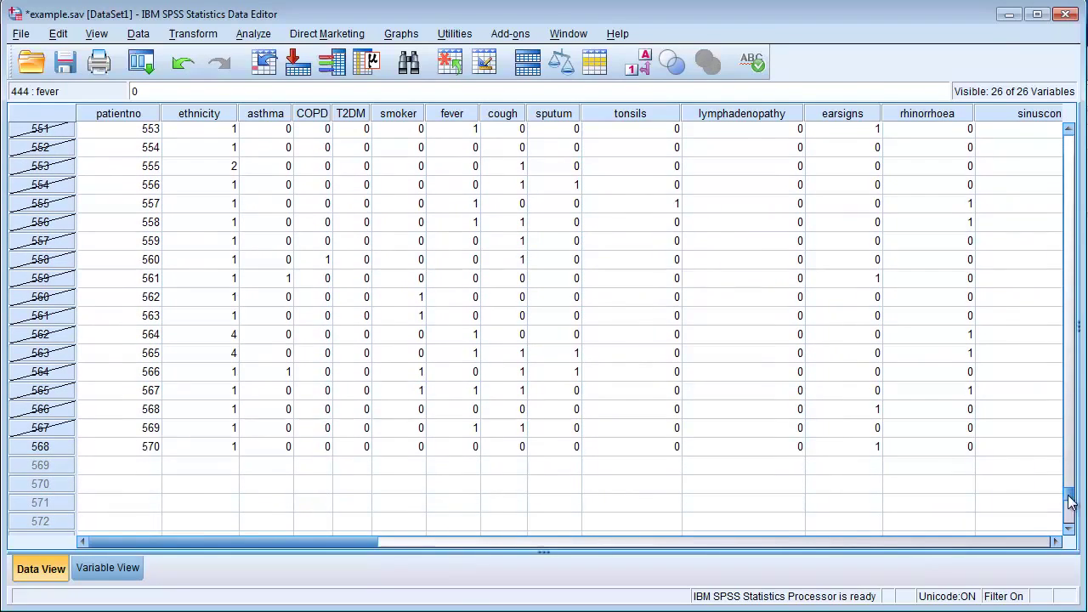
pyautogui.click(64, 449)
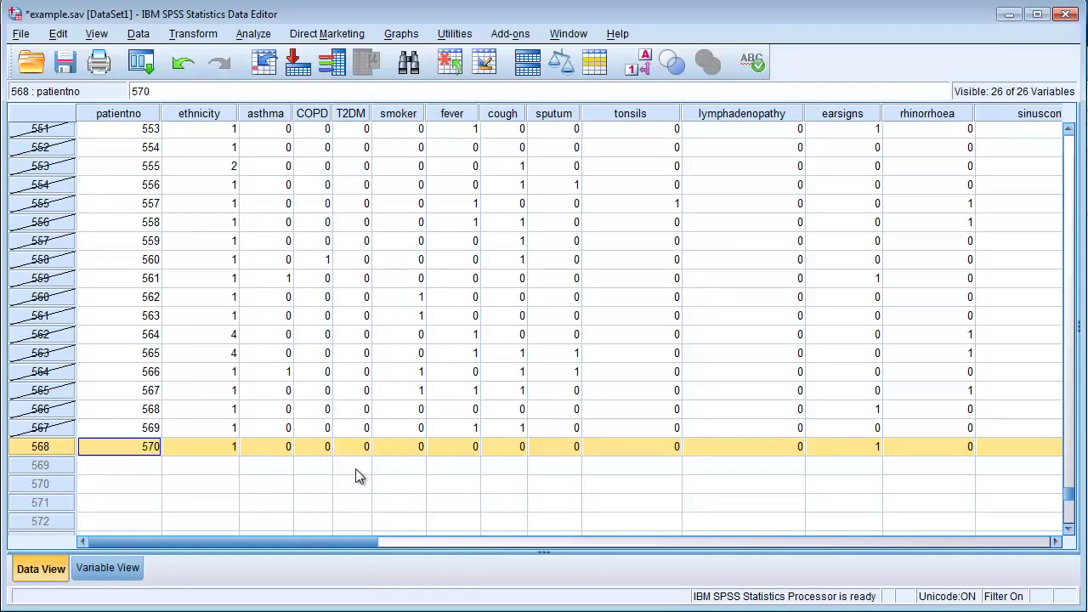
pyautogui.moveTo(355, 542)
pyautogui.mouseDown()
pyautogui.moveTo(602, 548)
pyautogui.moveTo(870, 523)
pyautogui.mouseUp()
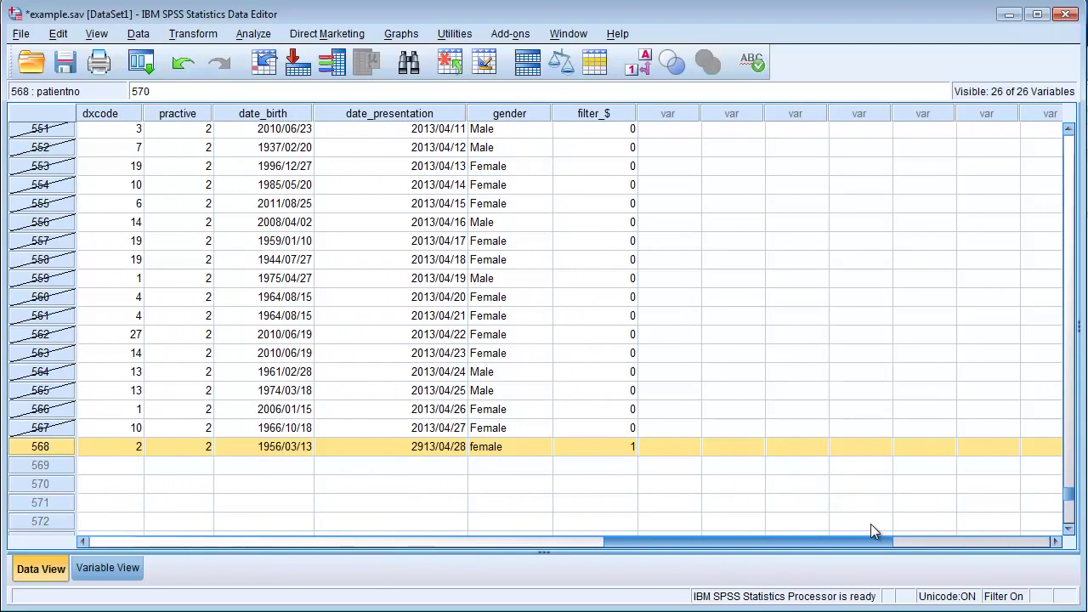
pyautogui.click(510, 452)
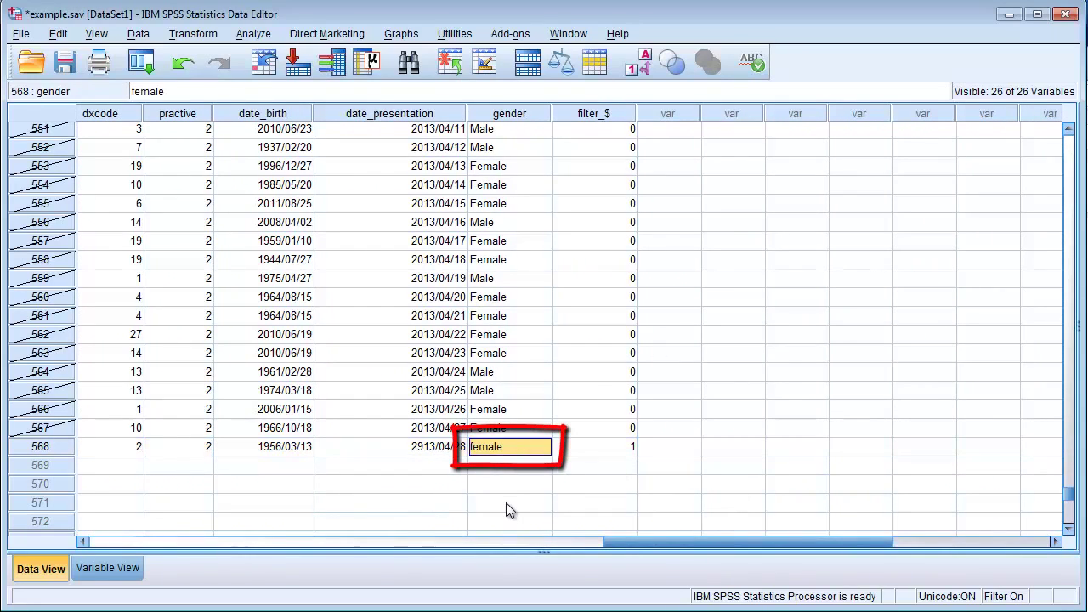
pyautogui.write('Female')
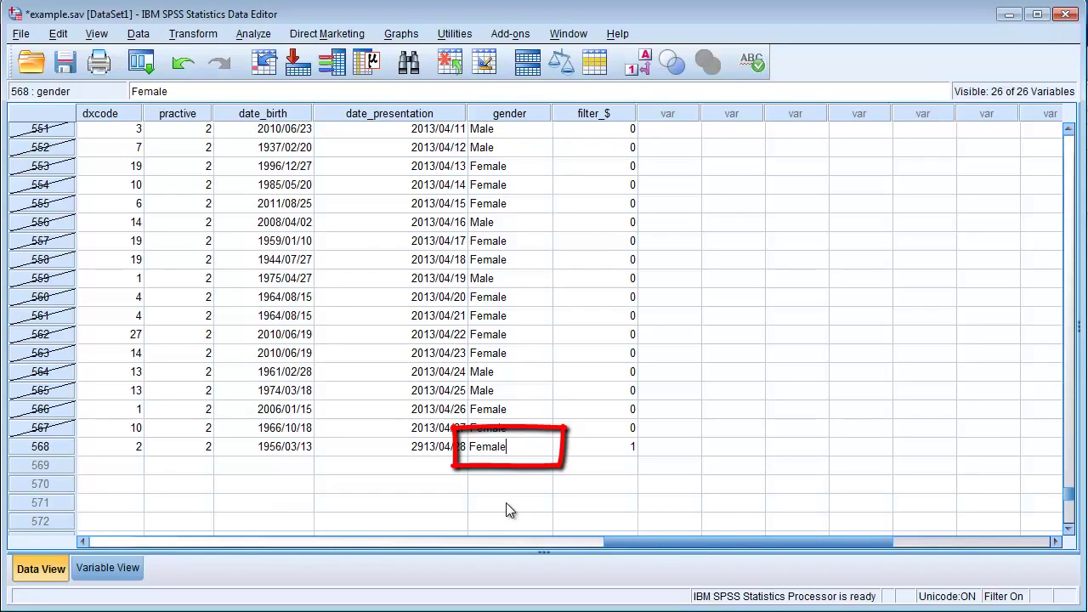
pyautogui.press('Up')
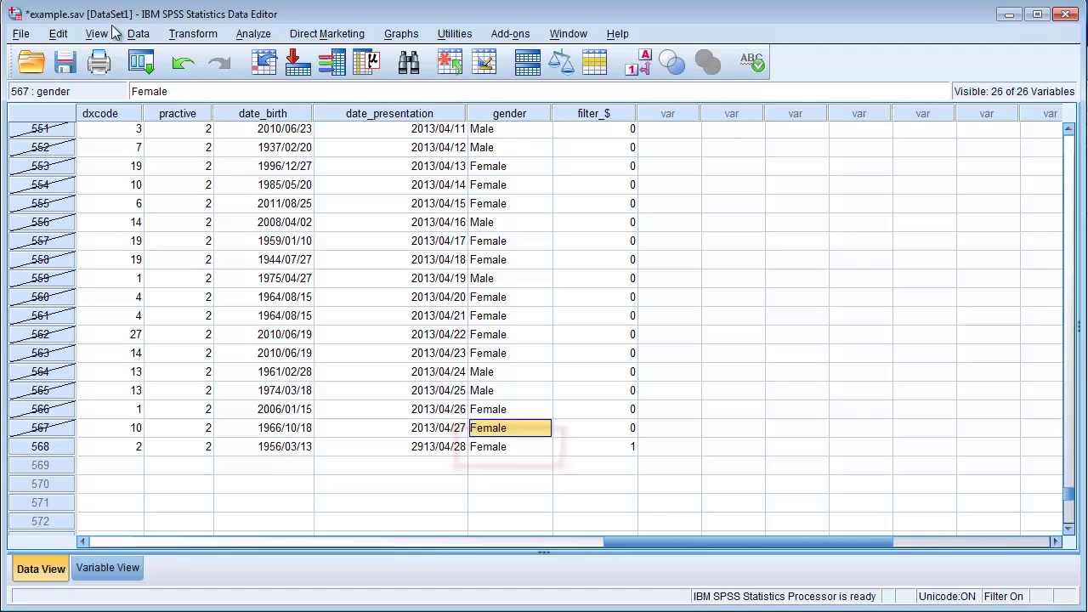
# Reset Select Cases to All cases, discarding the condition edit, so the female filter is removed.
pyautogui.click(137, 36)
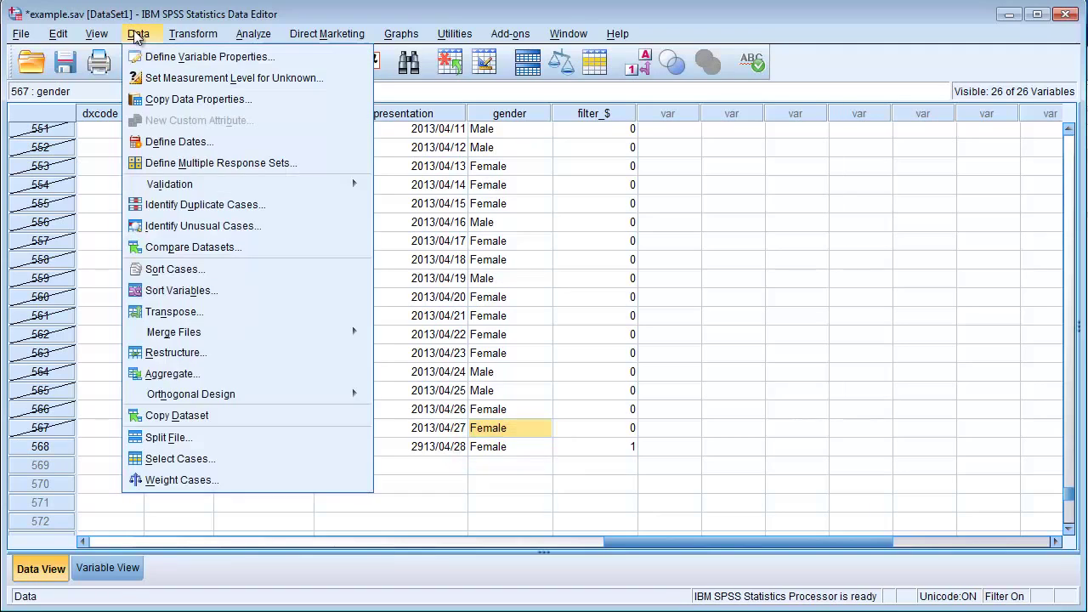
pyautogui.click(169, 458)
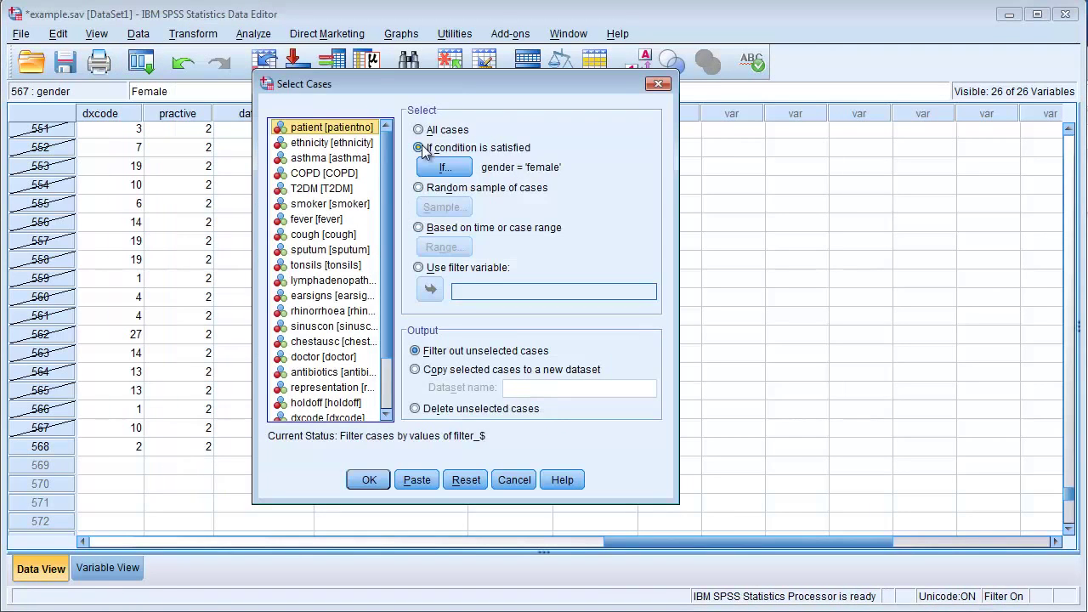
pyautogui.click(448, 167)
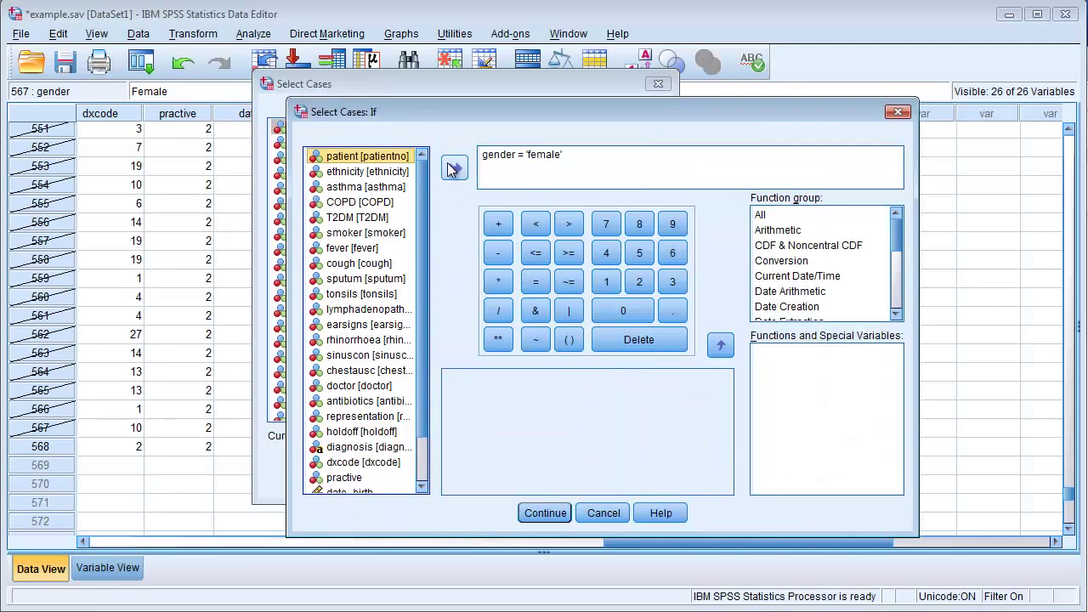
pyautogui.click(529, 155)
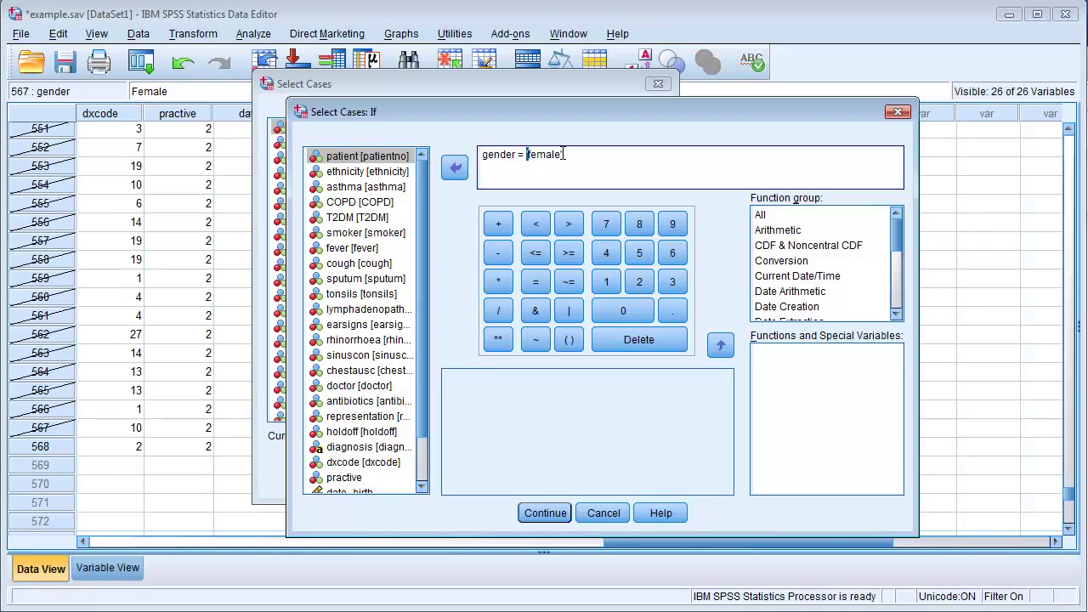
pyautogui.click(562, 154)
pyautogui.write("'")
pyautogui.click(573, 159)
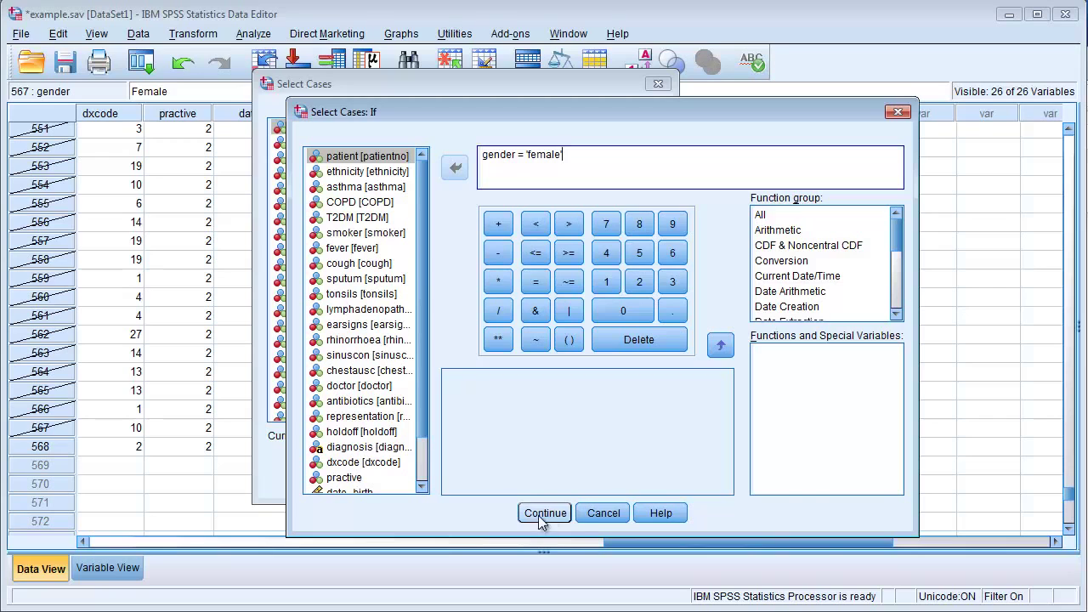
pyautogui.click(603, 513)
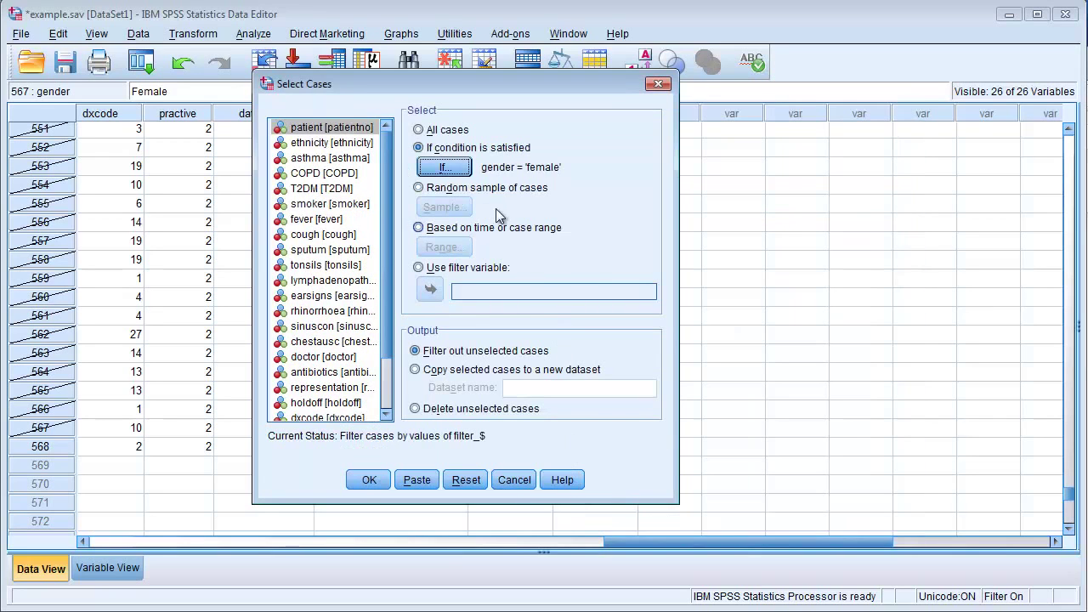
pyautogui.click(417, 130)
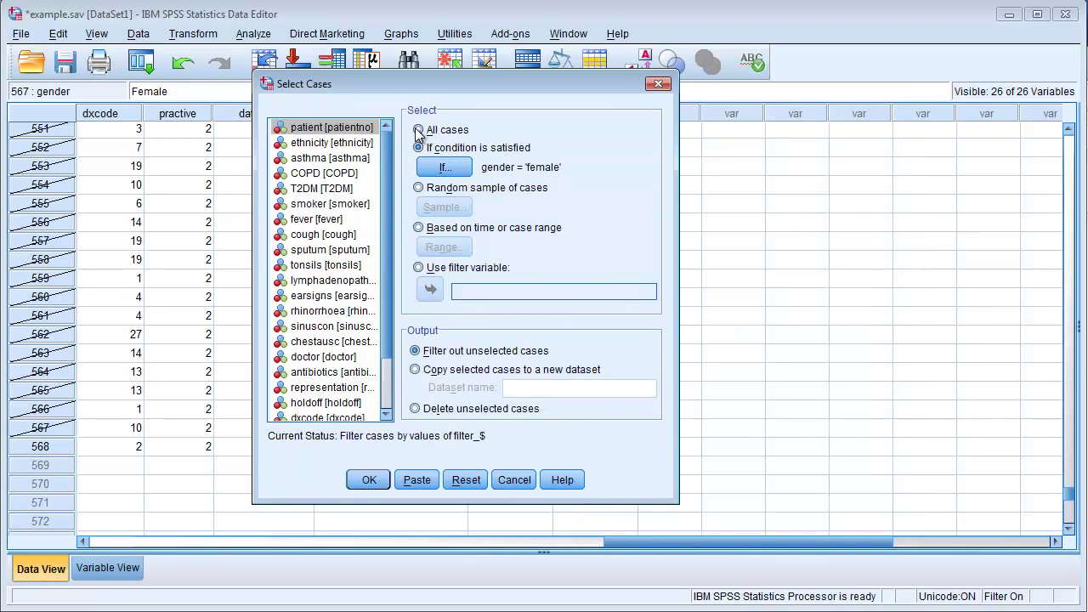
pyautogui.click(368, 478)
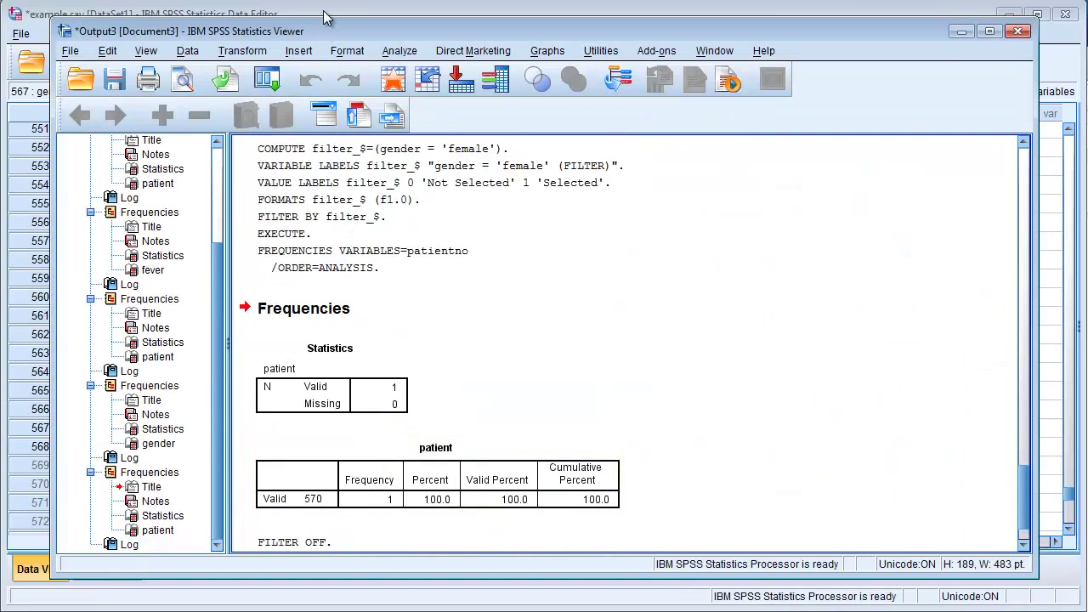
pyautogui.click(325, 14)
pyautogui.click(253, 35)
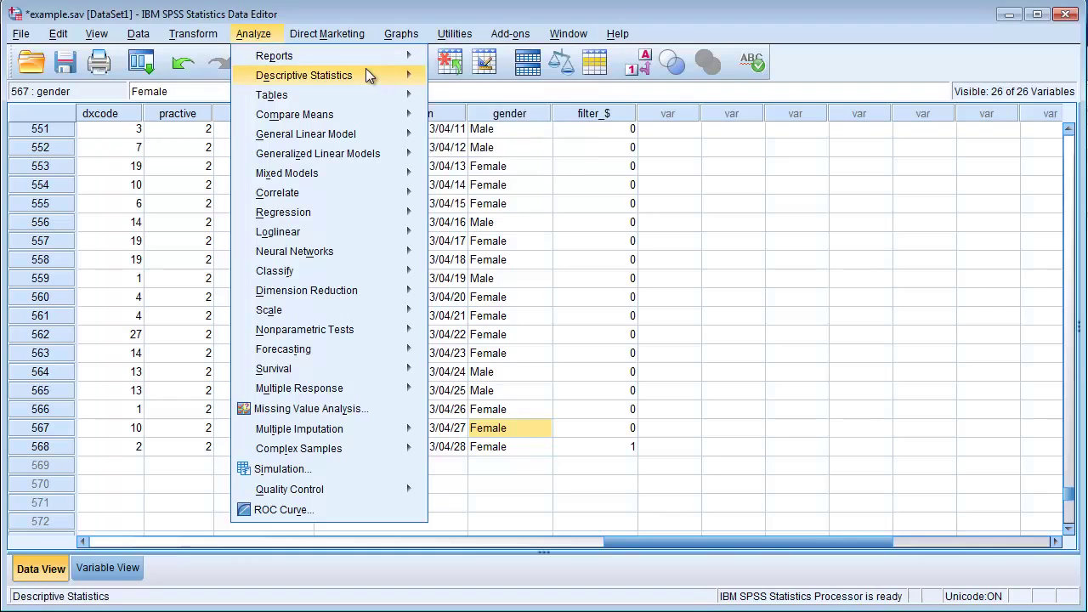
# Run Frequencies on gender instead of patient, showing Female 350 and Male 218 of 568.
pyautogui.moveTo(374, 75)
pyautogui.click(440, 78)
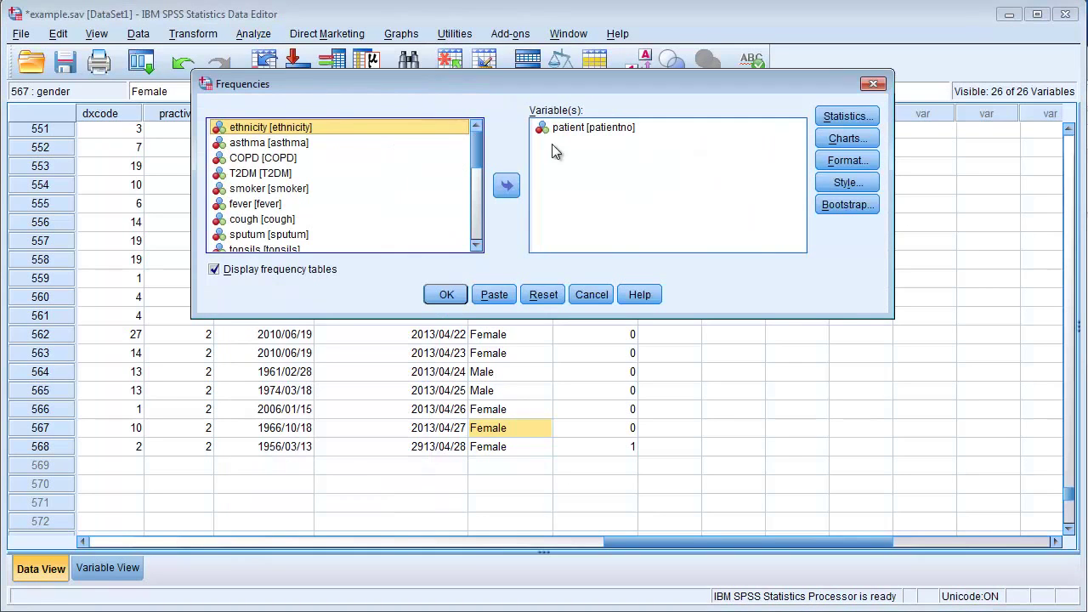
pyautogui.click(572, 129)
pyautogui.click(507, 185)
pyautogui.moveTo(477, 157); pyautogui.dragTo(478, 231)
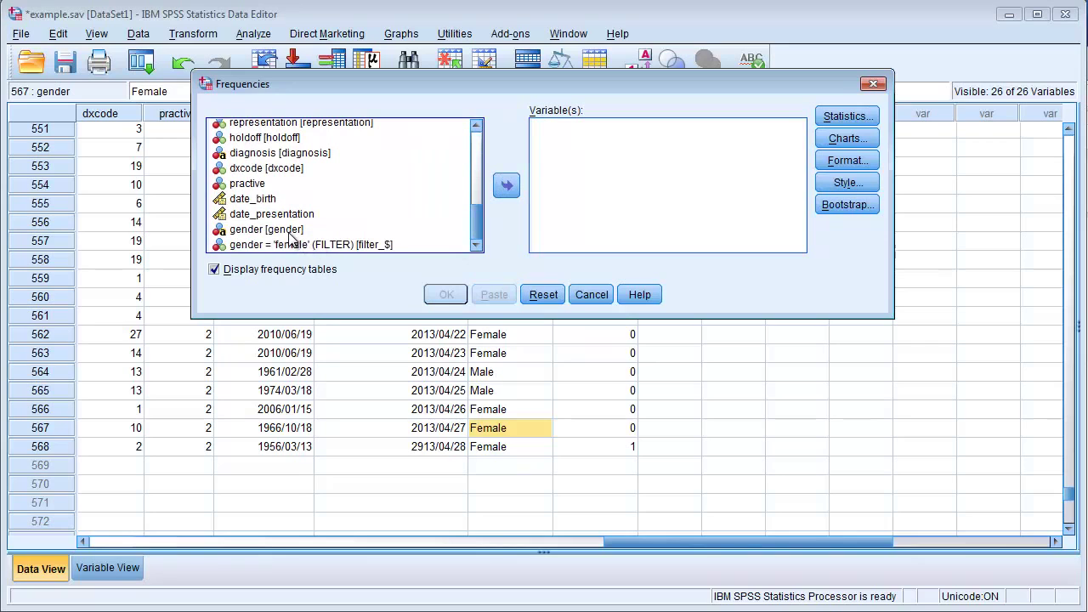
pyautogui.click(289, 234)
pyautogui.click(289, 231)
pyautogui.click(505, 187)
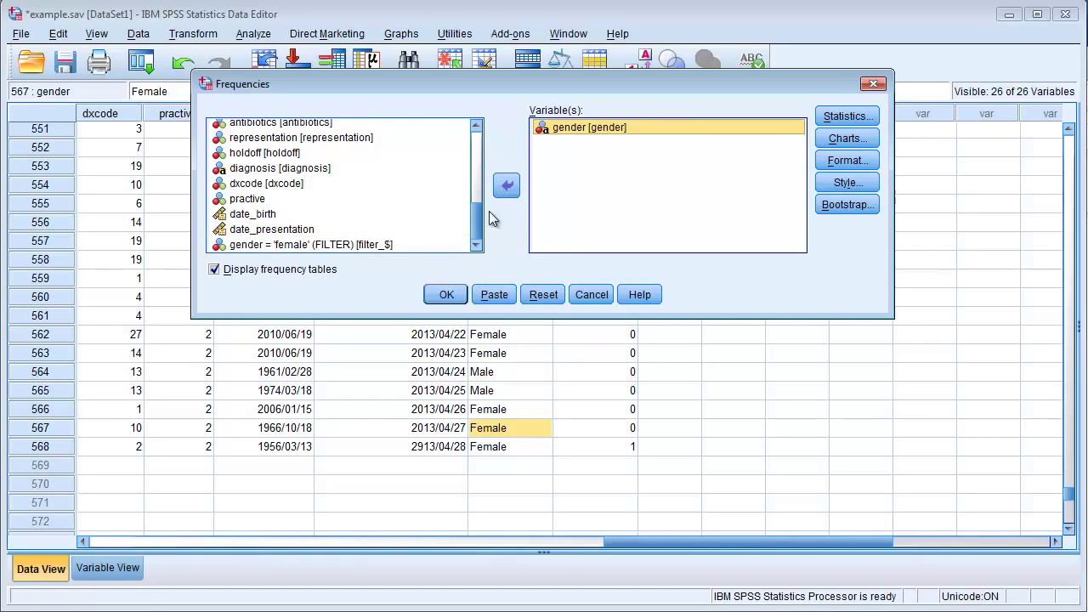
pyautogui.click(446, 294)
pyautogui.scroll(-1, 637, 323)
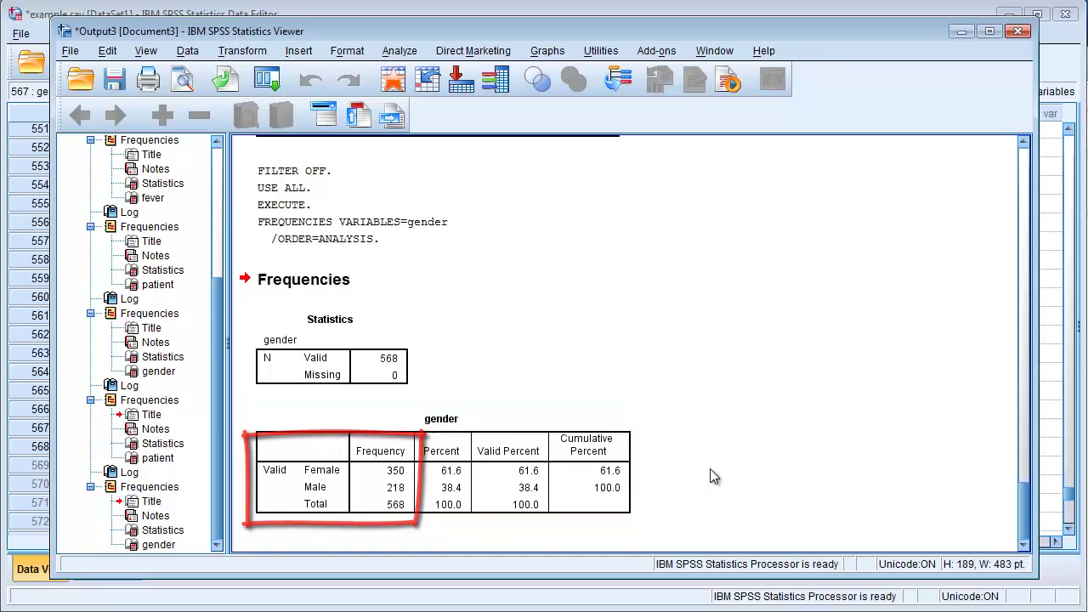
# Run Frequencies on date_birth instead of gender, giving 568 valid and 0 missing cases.
pyautogui.click(474, 17)
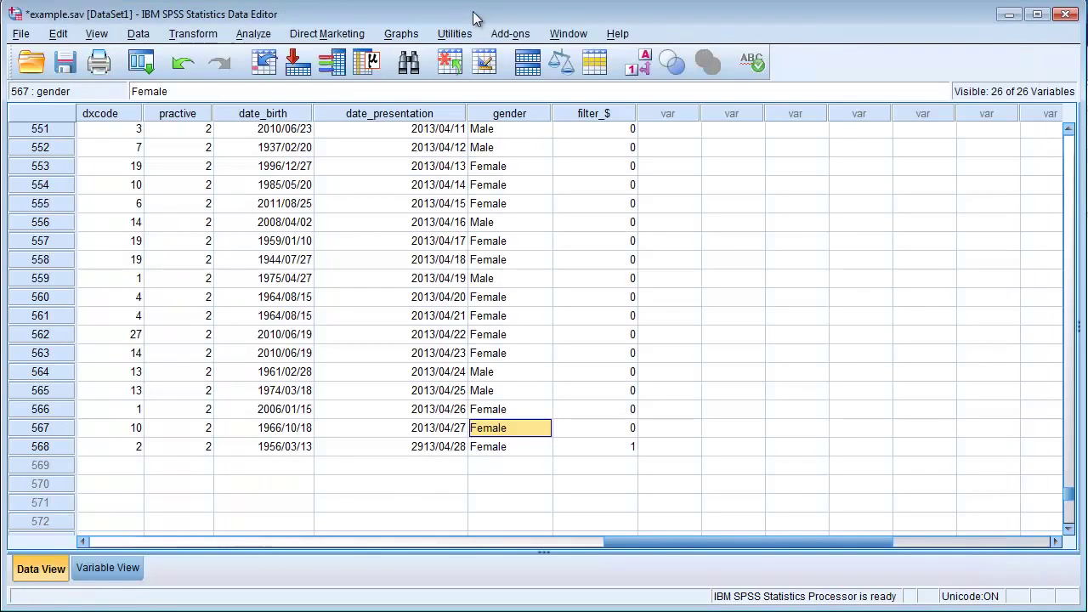
pyautogui.click(251, 36)
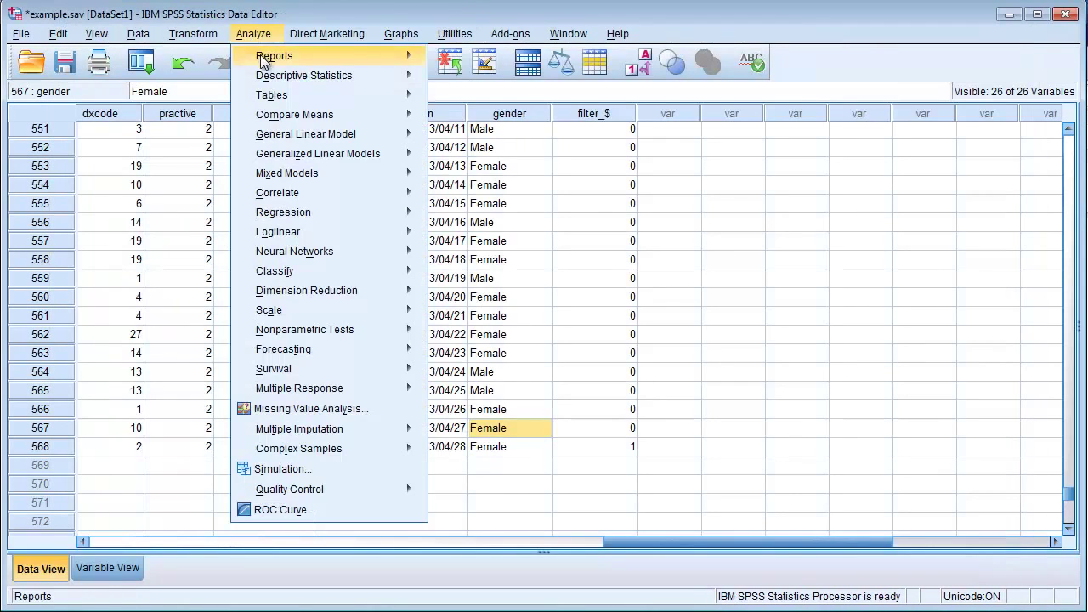
pyautogui.moveTo(405, 89)
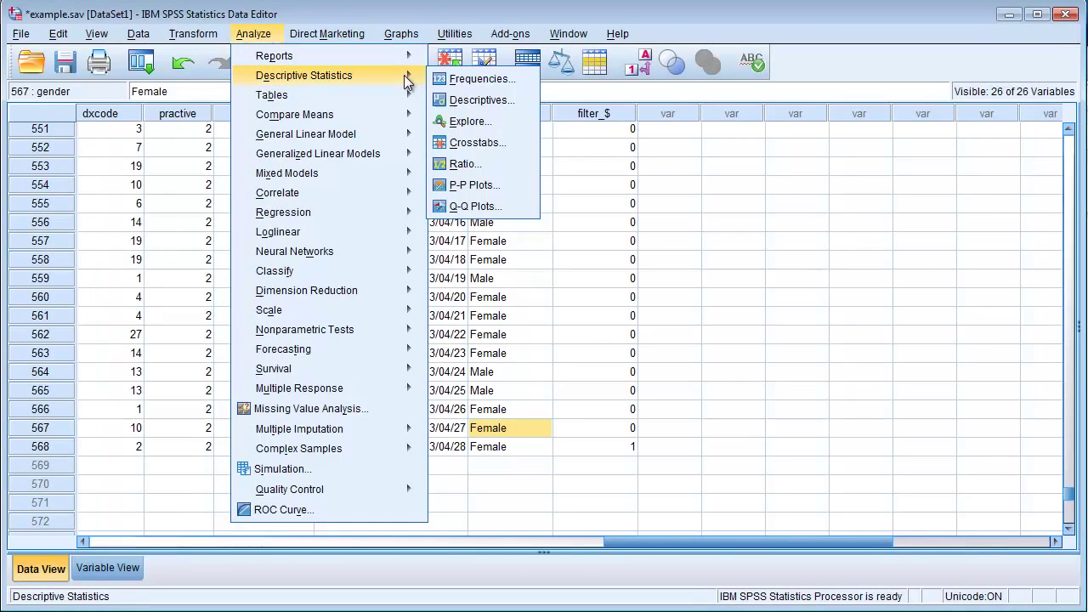
pyautogui.click(451, 77)
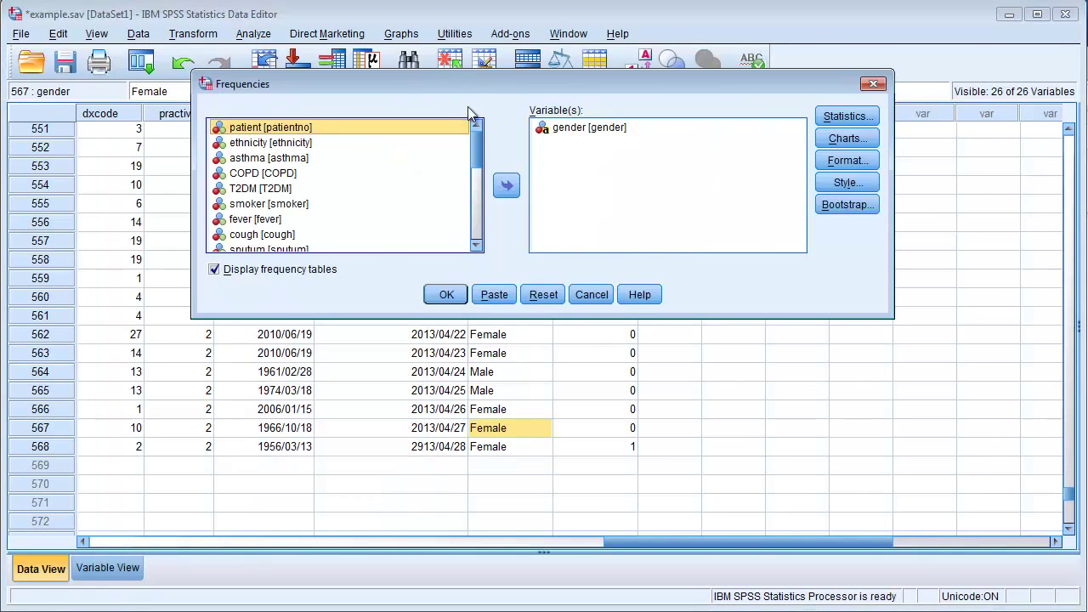
pyautogui.click(563, 129)
pyautogui.click(508, 187)
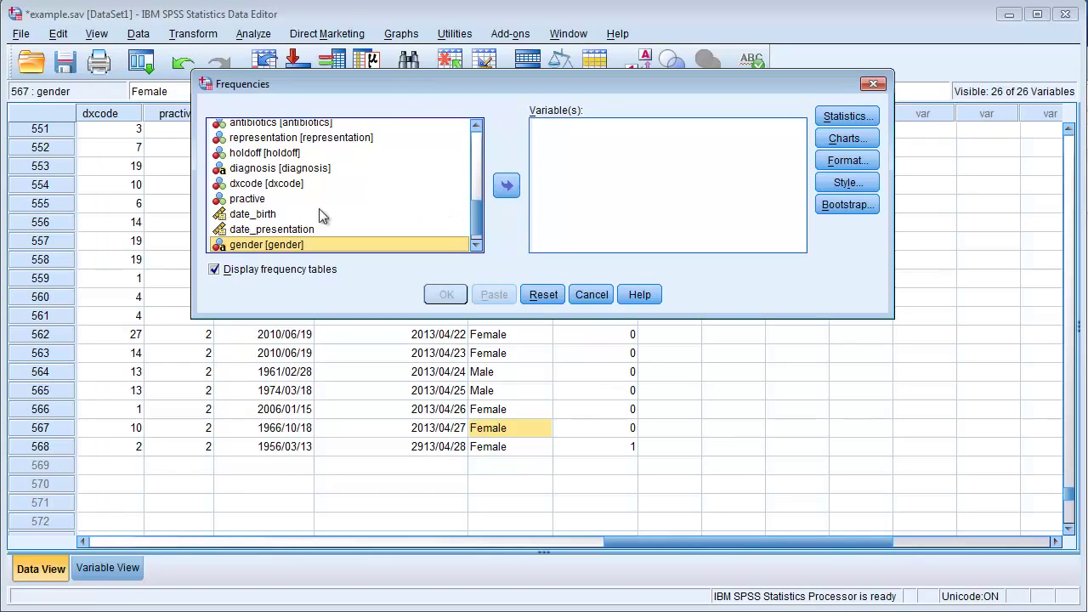
pyautogui.click(279, 217)
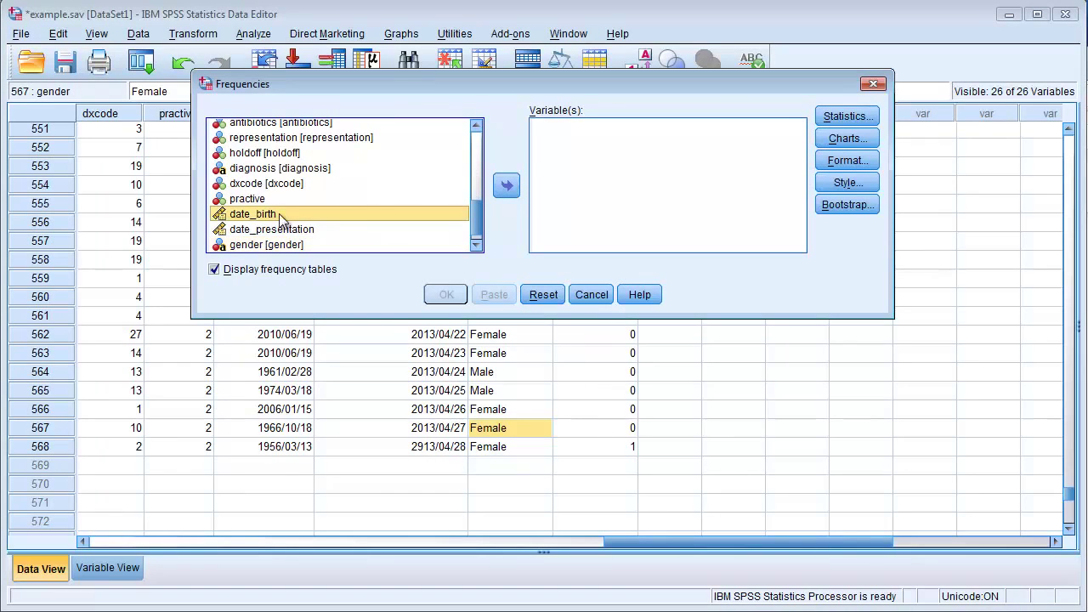
pyautogui.click(506, 185)
pyautogui.click(446, 294)
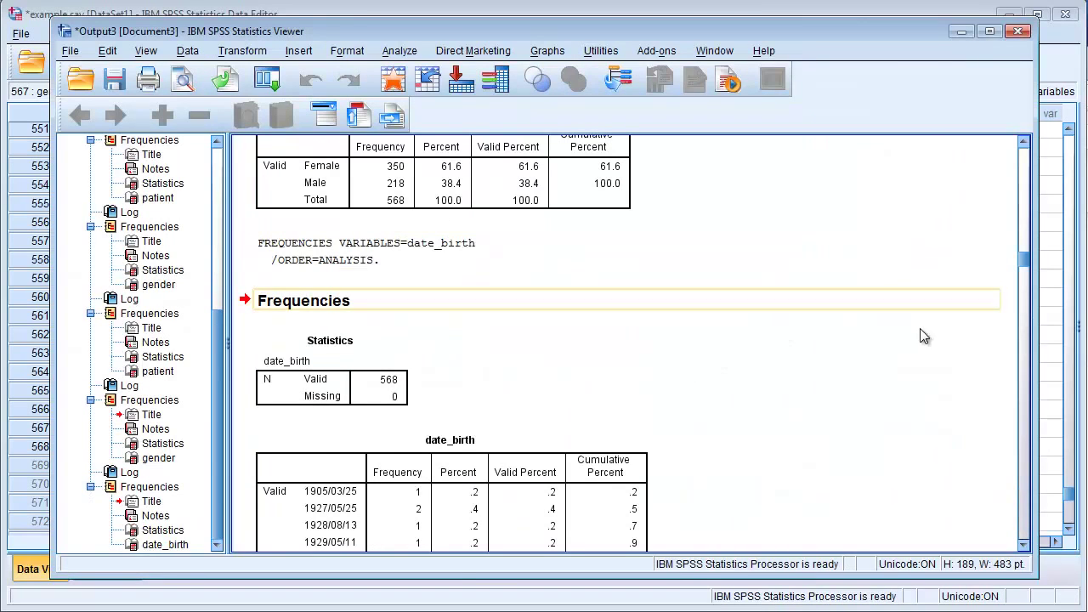
# Scroll the date_birth frequency table down to its 568-case Total row and back up.
pyautogui.click(864, 401)
pyautogui.scroll(-3, 864, 401)
pyautogui.scroll(-2, 865, 401)
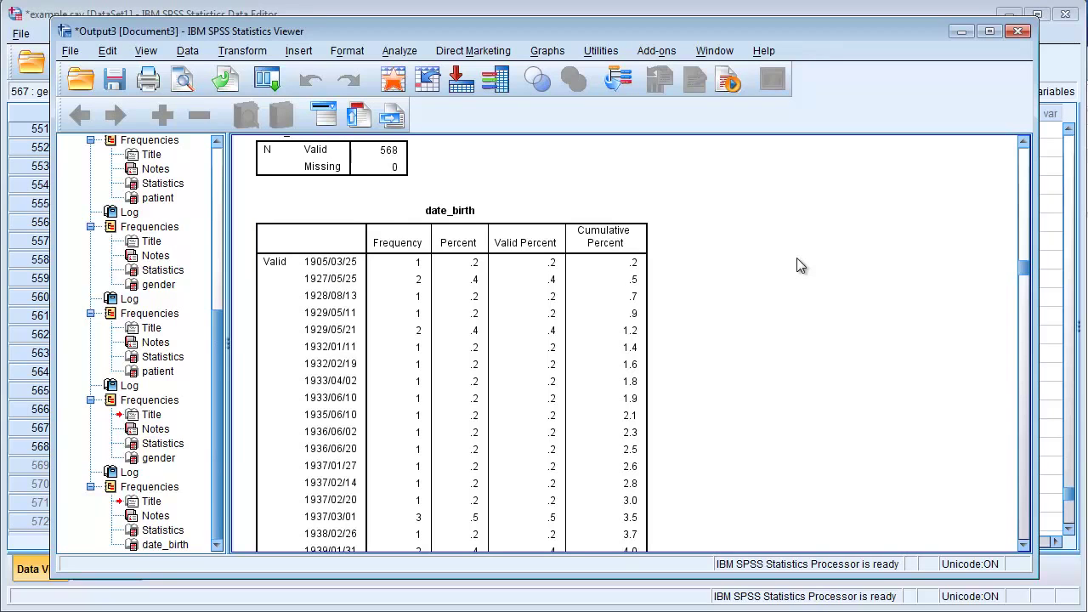
pyautogui.scroll(-15, 796, 258)
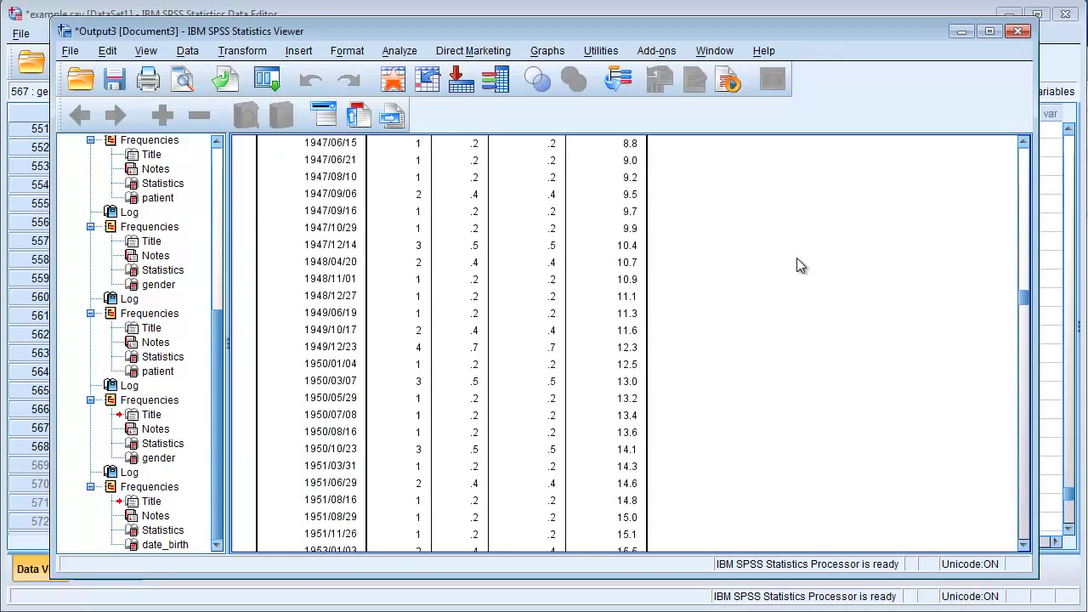
pyautogui.scroll(-15, 796, 257)
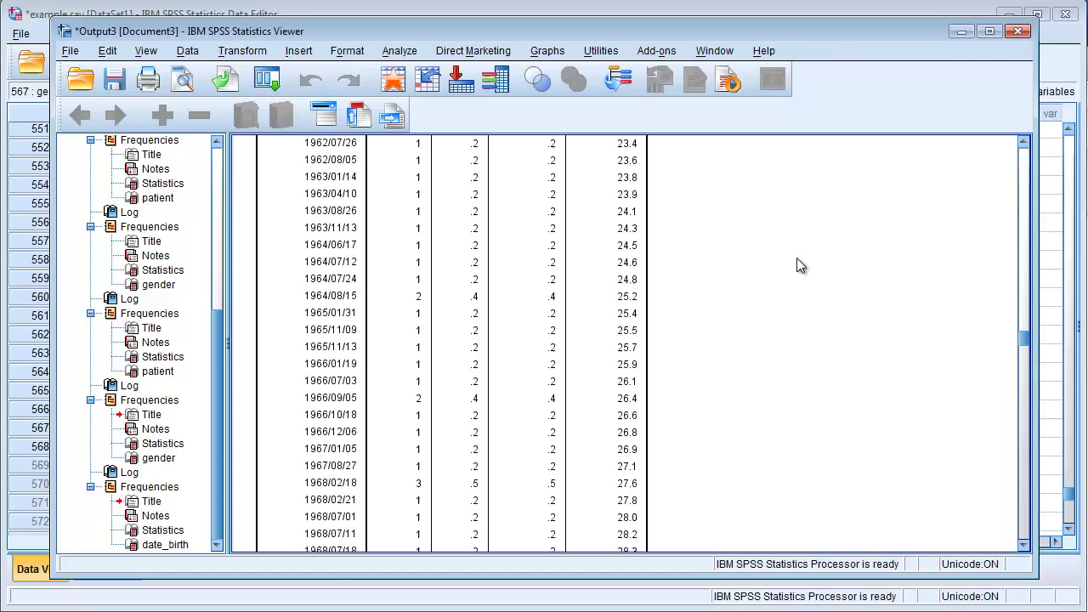
pyautogui.scroll(-15, 796, 266)
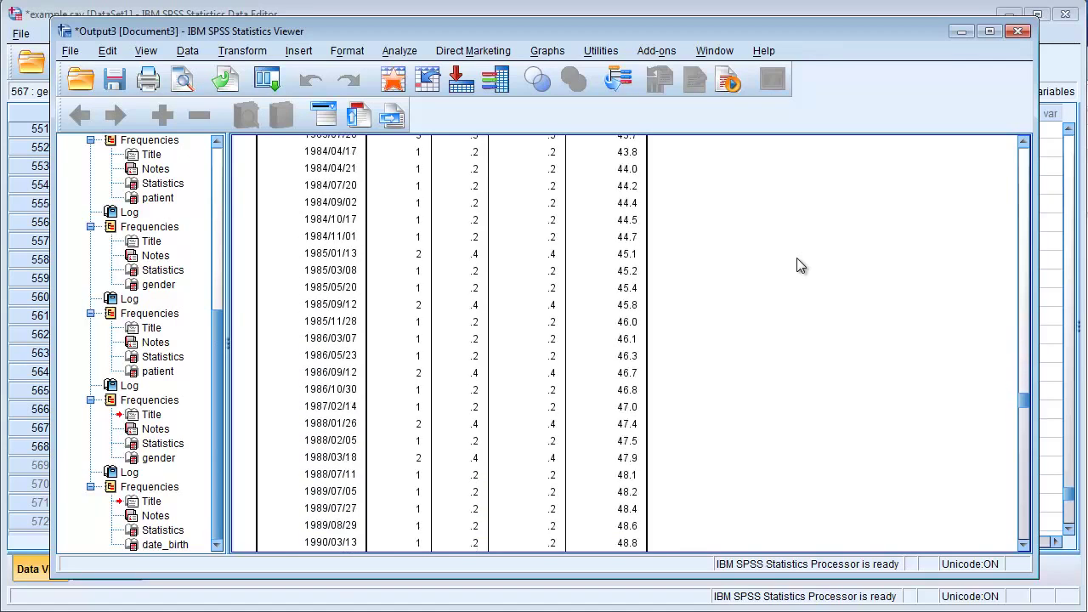
pyautogui.scroll(-20, 796, 266)
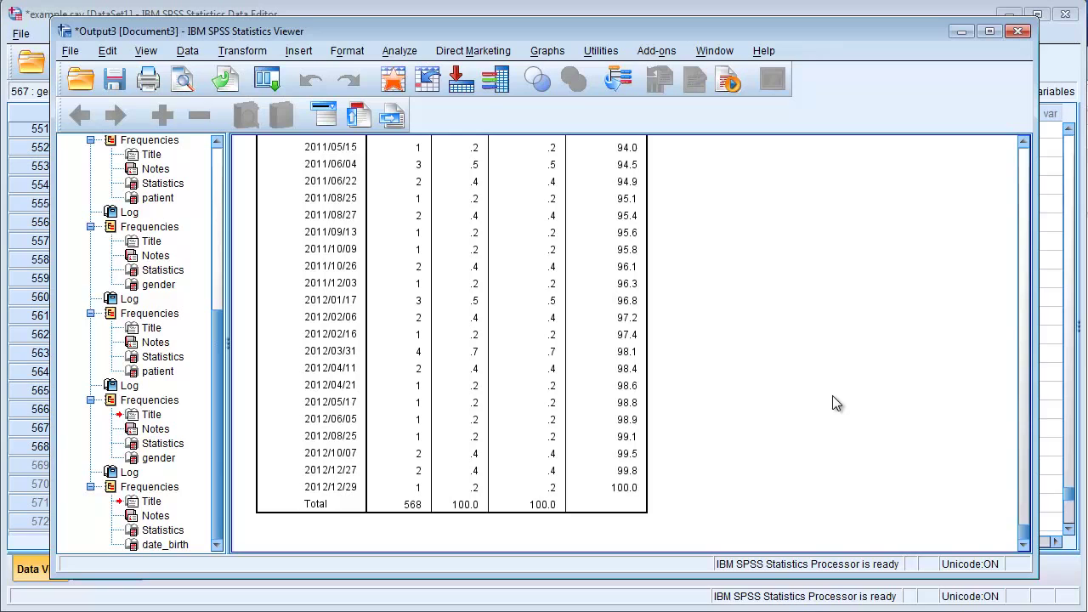
pyautogui.scroll(20, 832, 395)
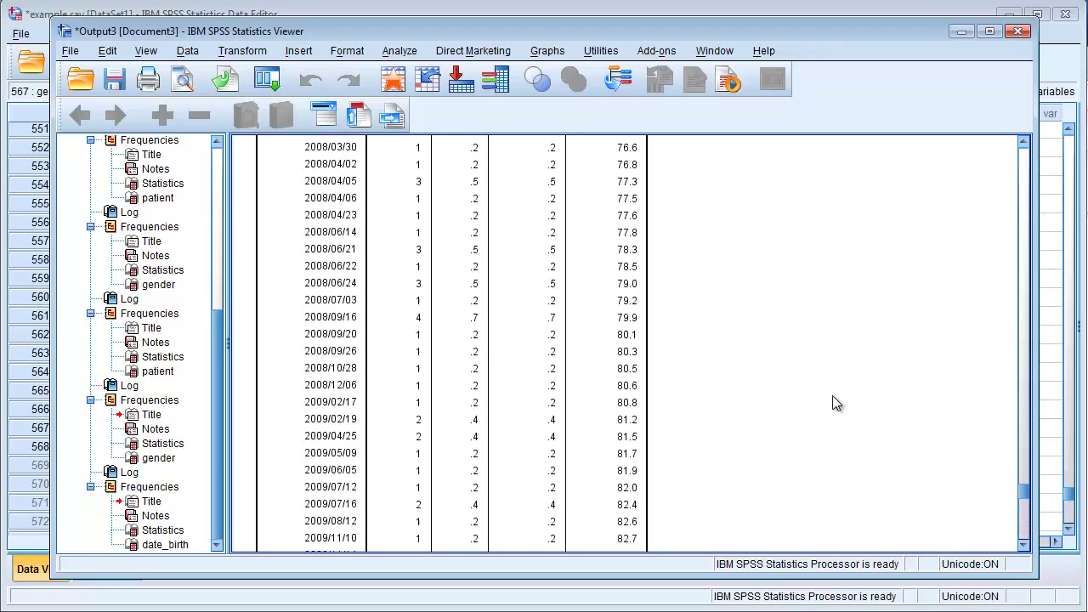
pyautogui.scroll(20, 832, 396)
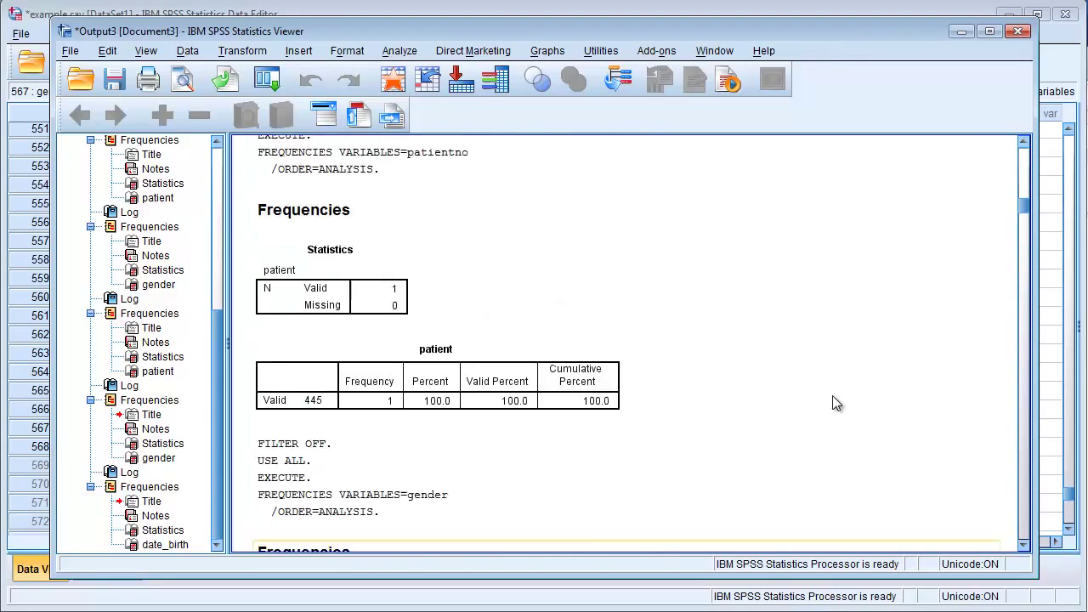
pyautogui.scroll(-15, 832, 395)
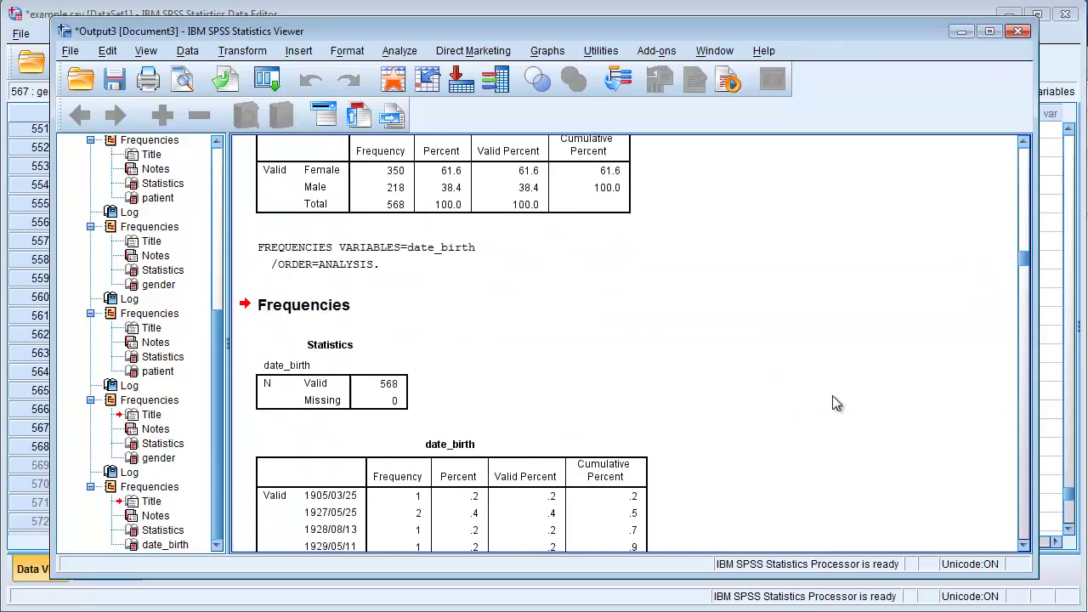
# Rerun Frequencies on date_birth with Minimum and Maximum, giving 1905/03/25 and 2012/12/29.
pyautogui.click(396, 52)
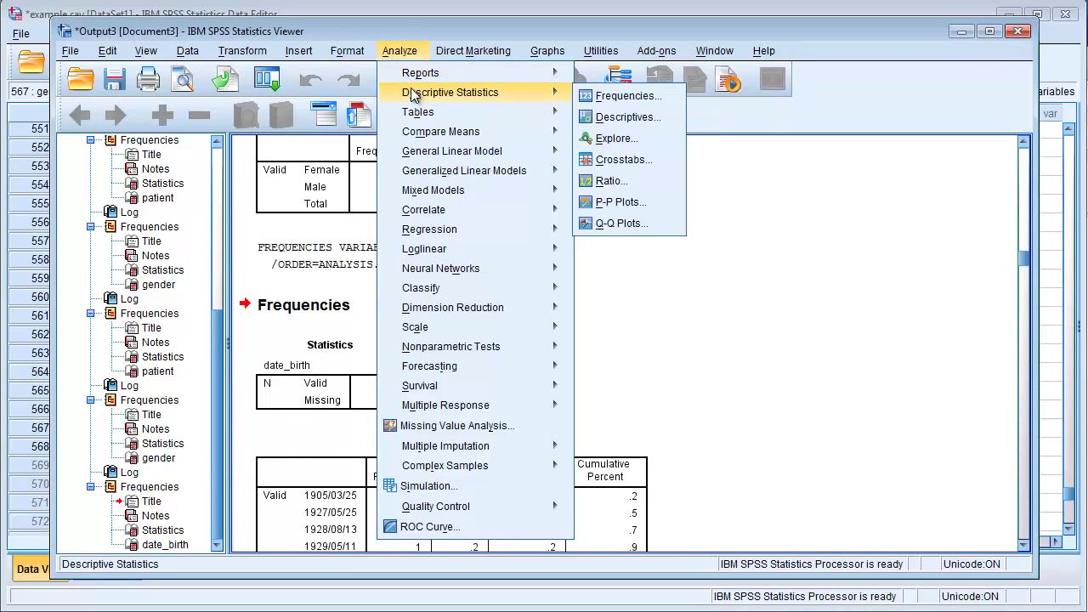
pyautogui.moveTo(545, 98)
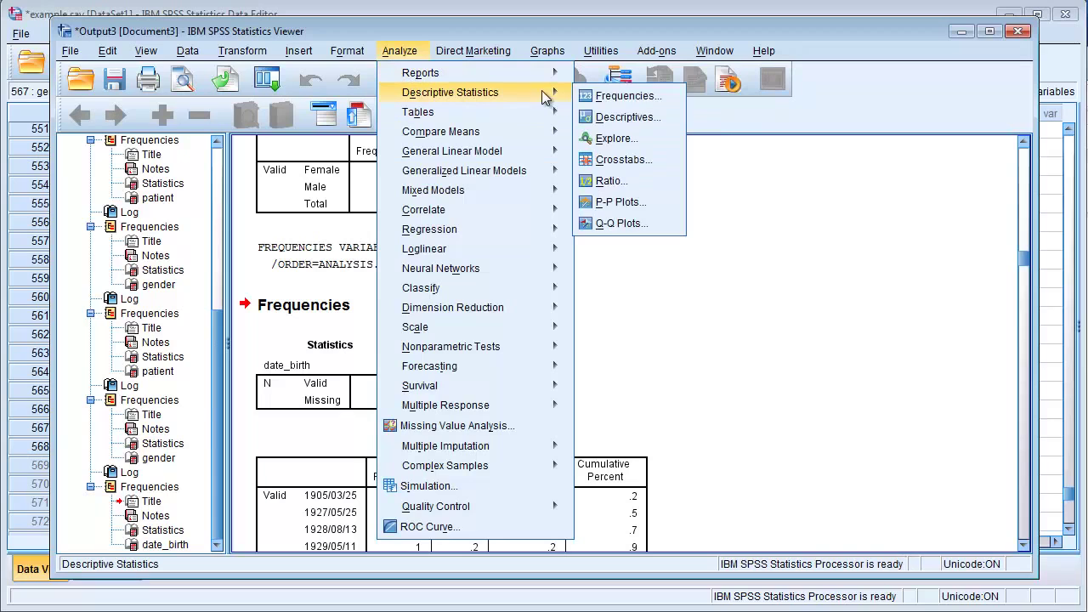
pyautogui.click(606, 97)
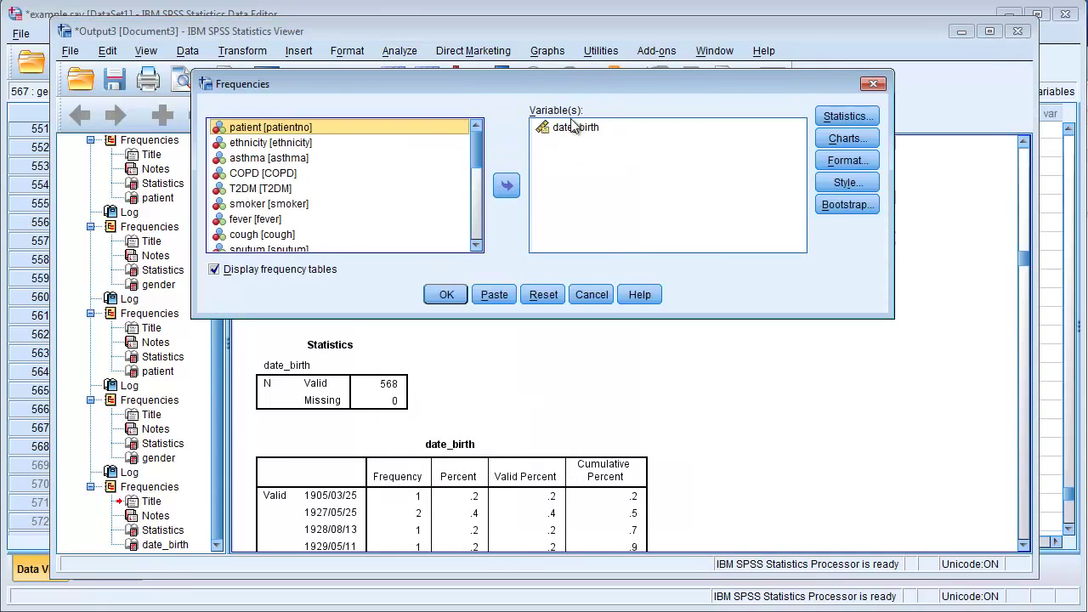
pyautogui.click(838, 116)
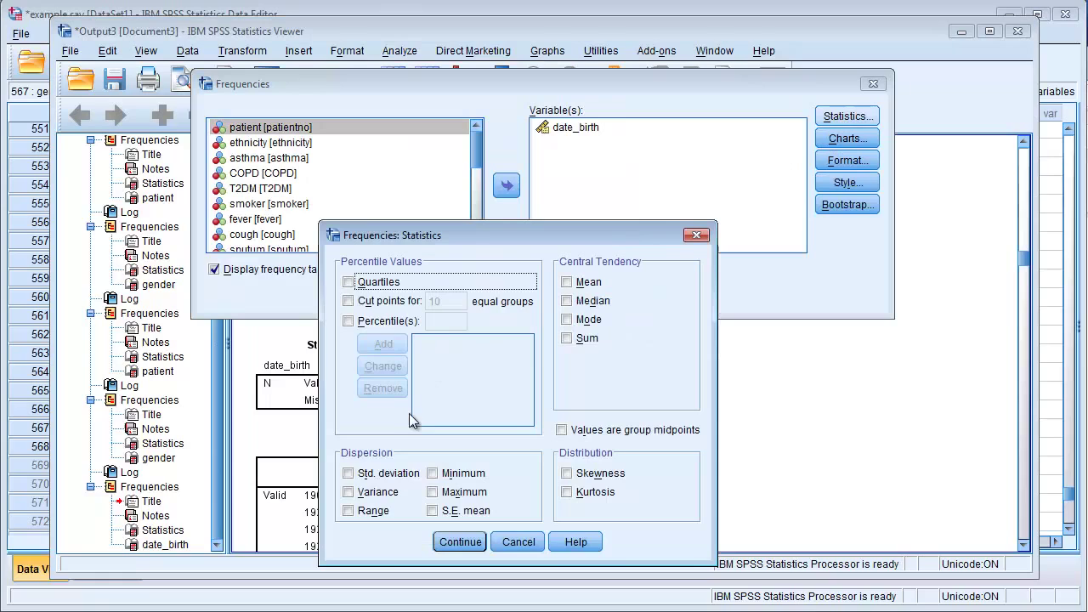
pyautogui.click(432, 492)
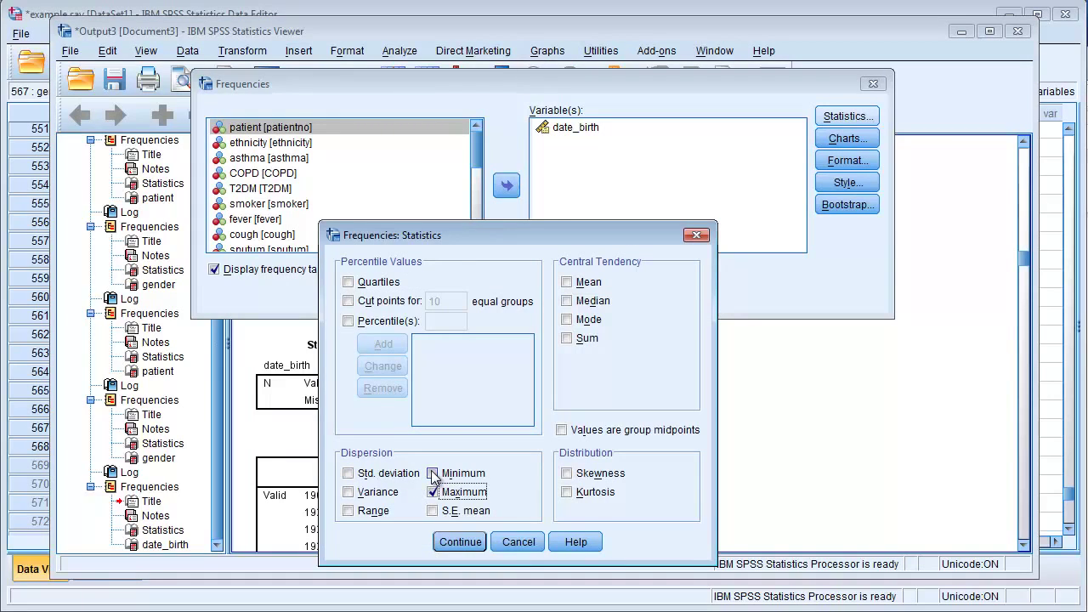
pyautogui.click(432, 473)
pyautogui.click(460, 541)
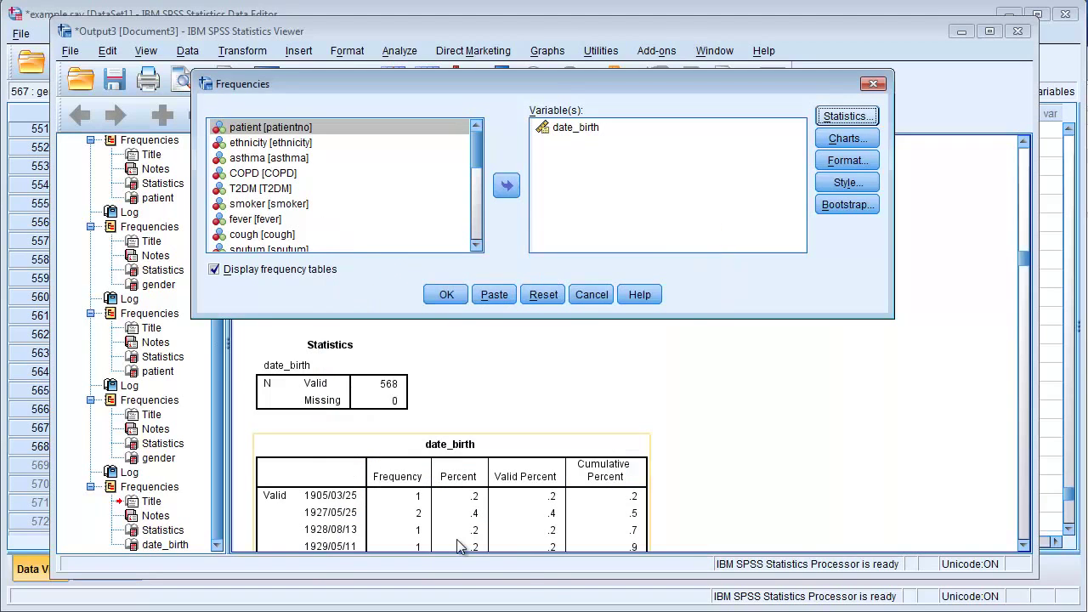
pyautogui.click(446, 294)
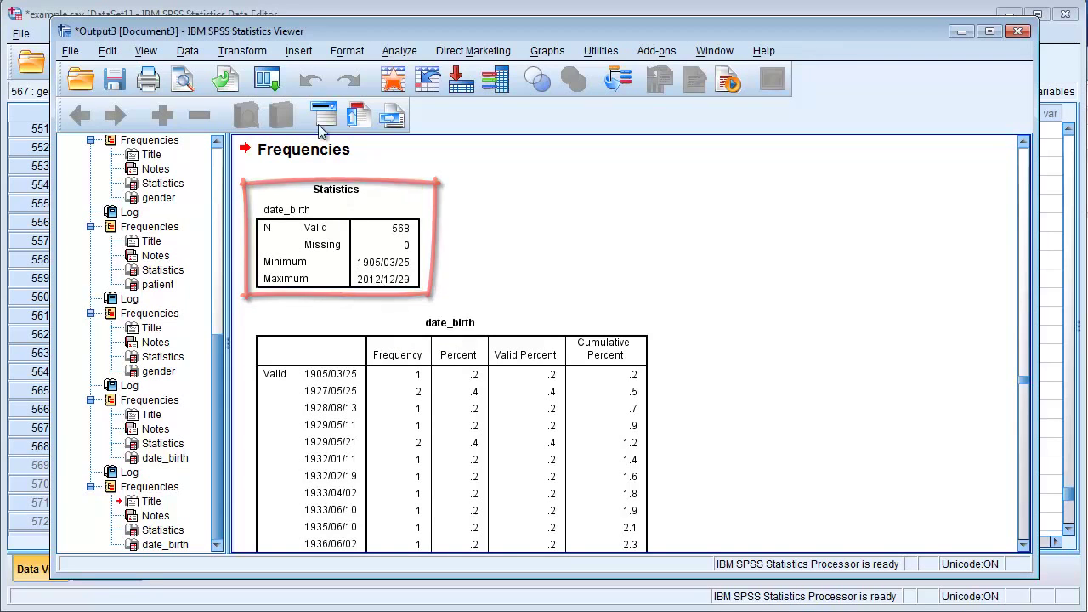
# Reopen Frequencies from the Data Editor and remove date_birth from the analysed variables.
pyautogui.click(340, 15)
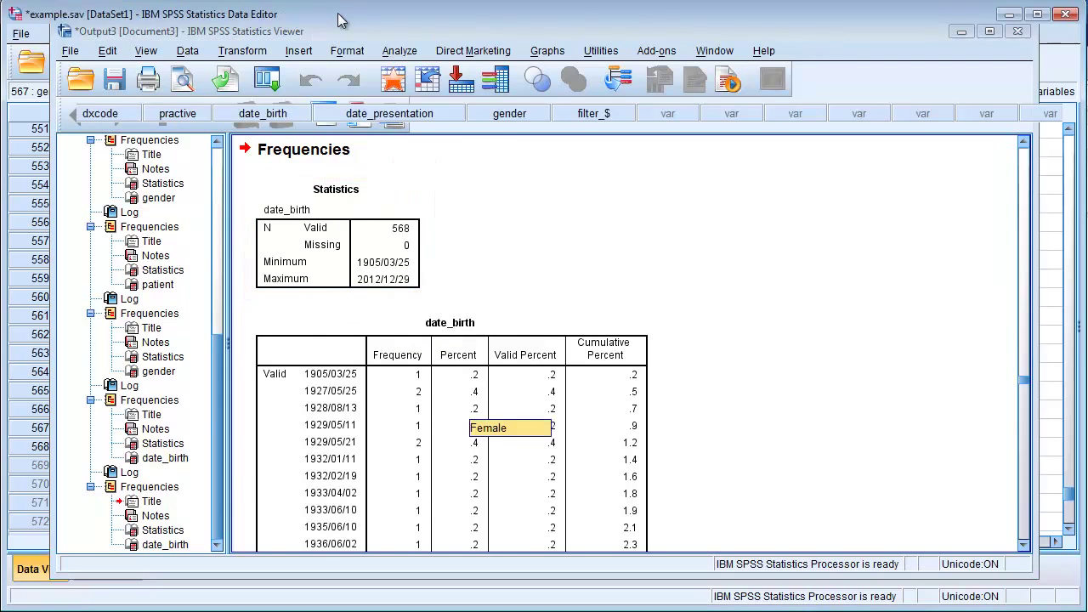
pyautogui.click(255, 34)
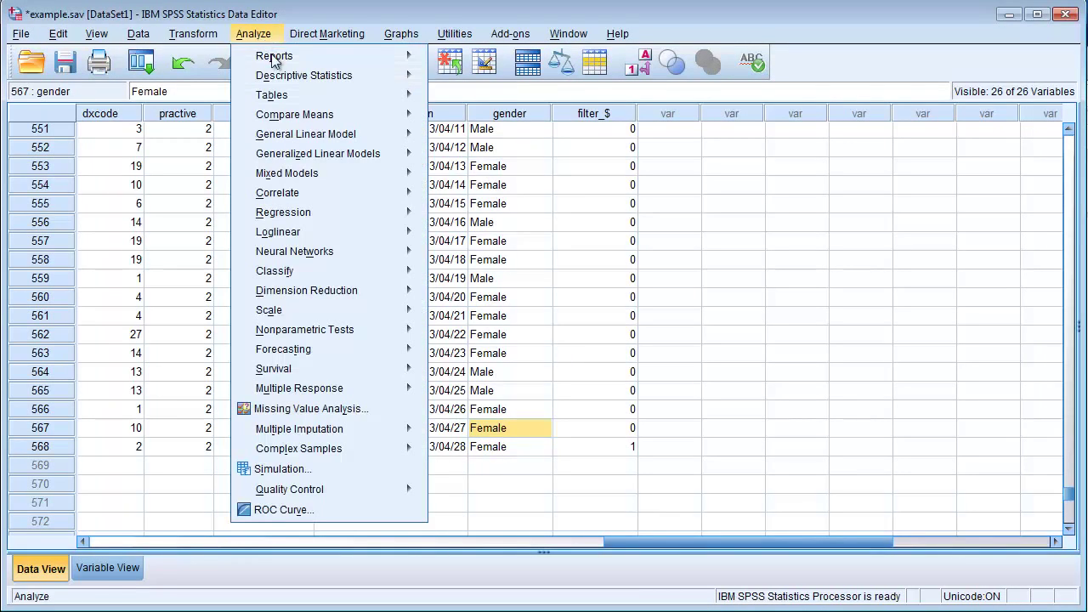
pyautogui.moveTo(364, 78)
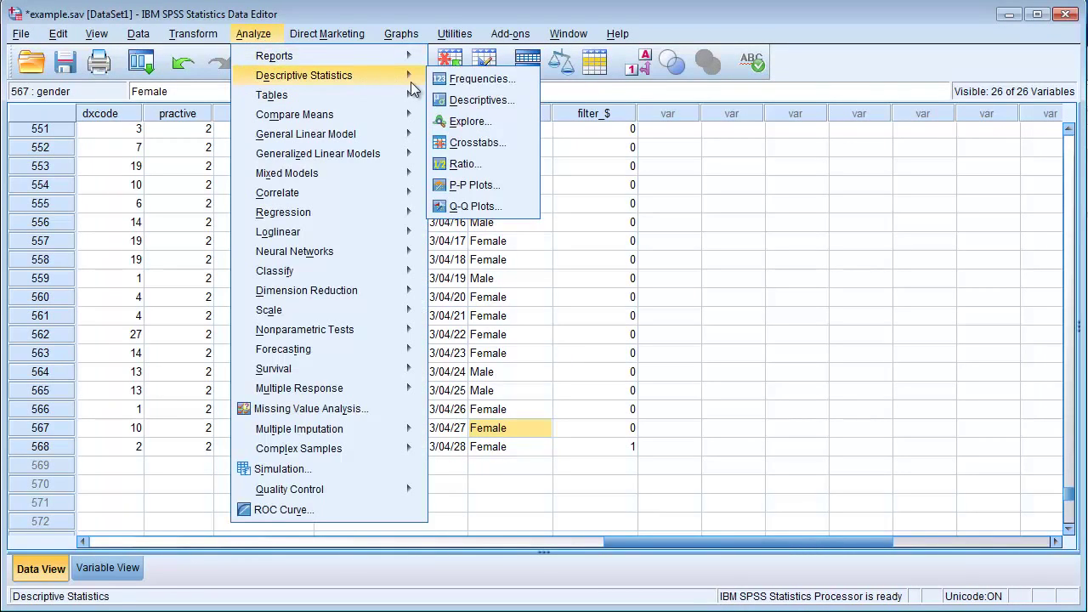
pyautogui.click(440, 80)
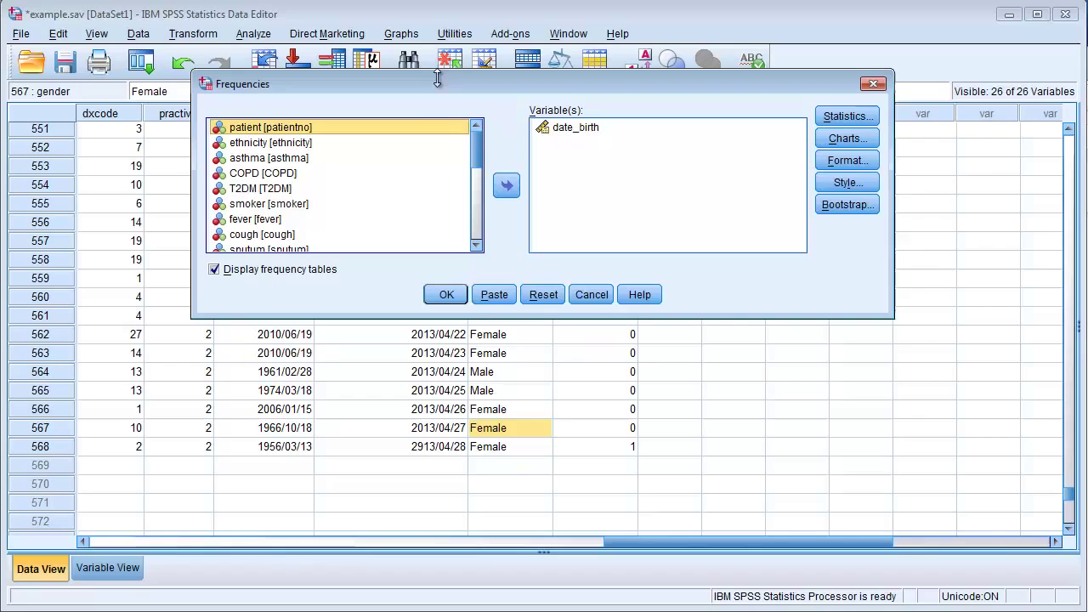
pyautogui.click(583, 127)
pyautogui.click(508, 187)
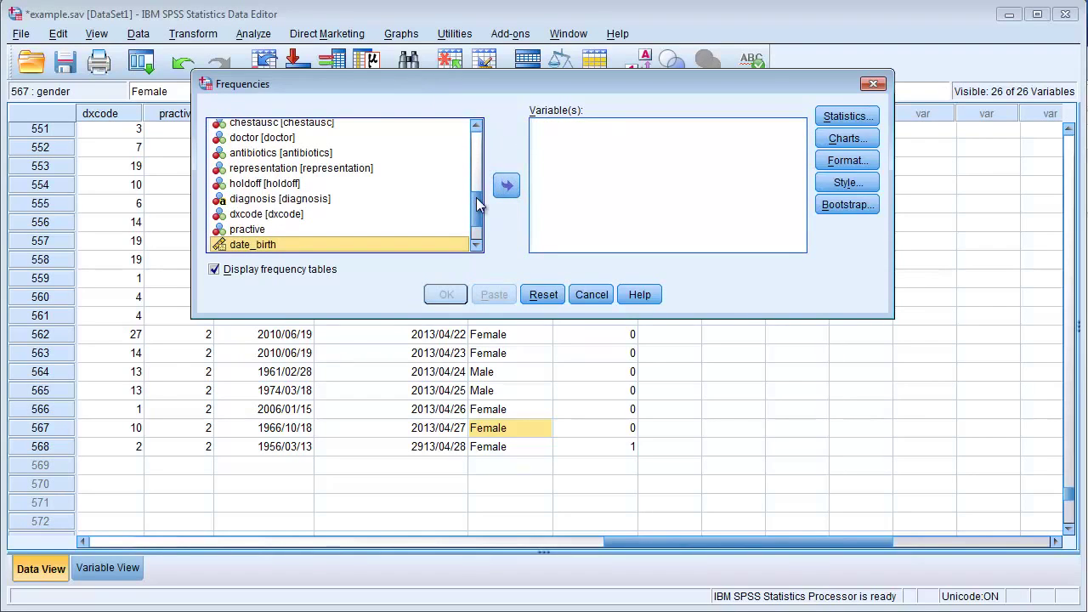
# Run Frequencies with Minimum/Maximum on date_presentation, revealing maximum 2913/04/28.
pyautogui.scroll(-1, 476, 198)
pyautogui.click(311, 216)
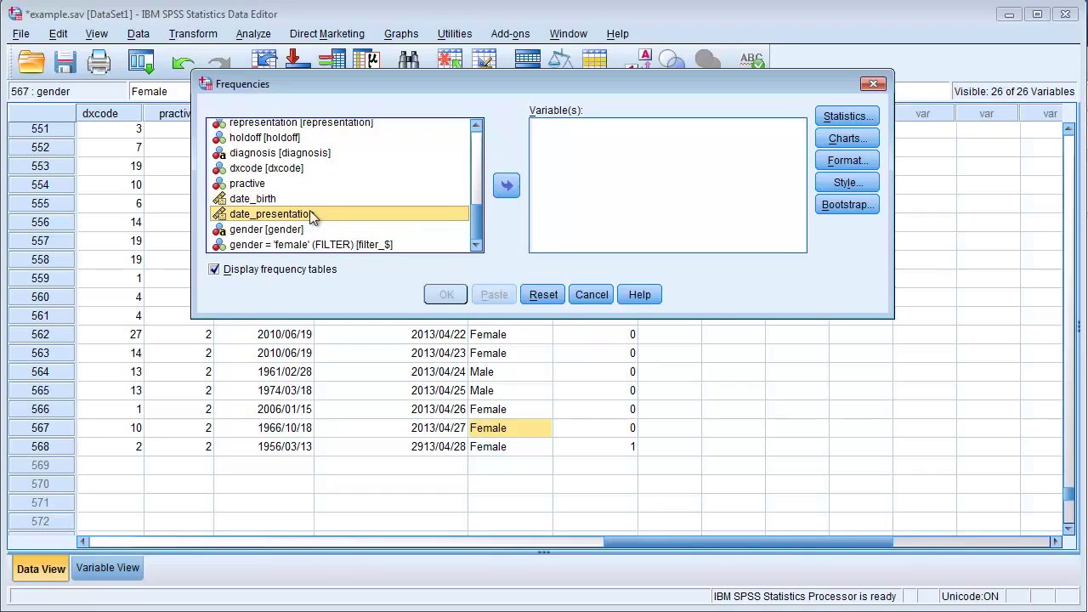
pyautogui.click(506, 185)
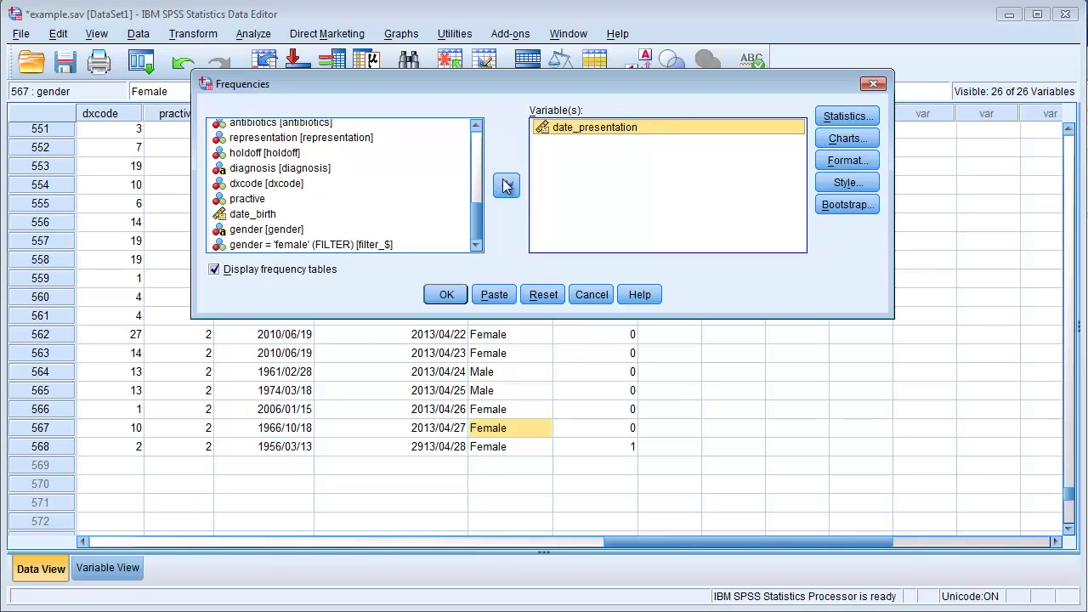
pyautogui.click(837, 117)
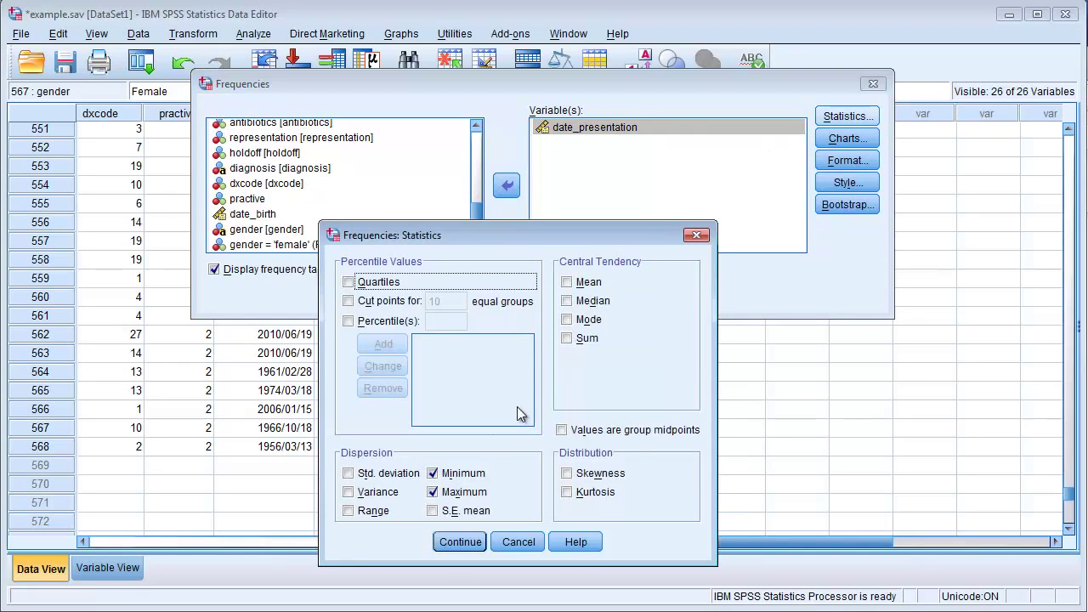
pyautogui.click(467, 542)
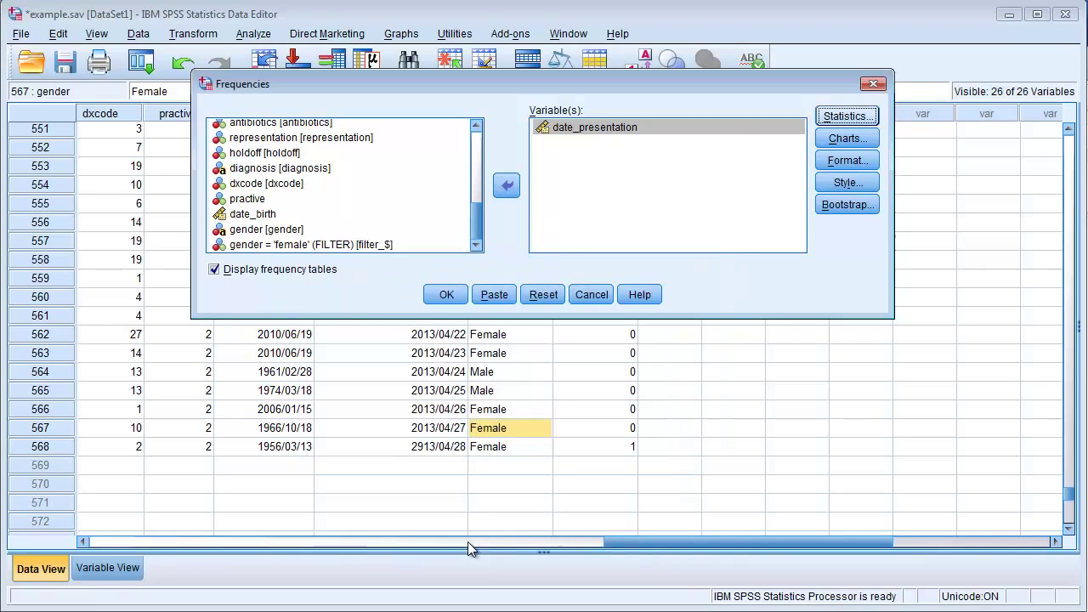
pyautogui.click(444, 295)
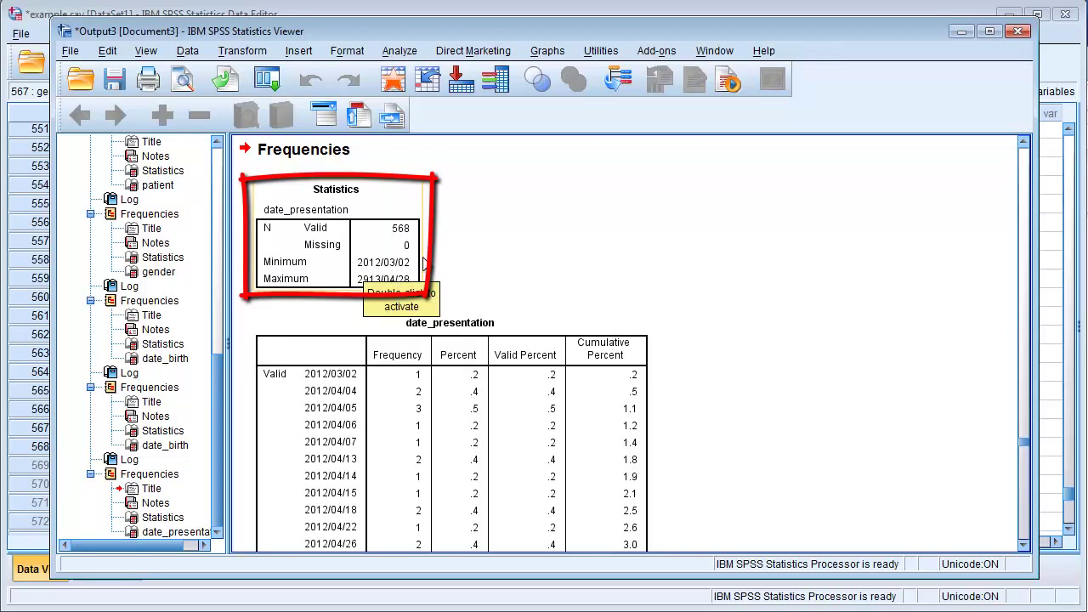
# Inspect the date_presentation Statistics and frequency tables, scrolling down through the dates.
pyautogui.click(417, 283)
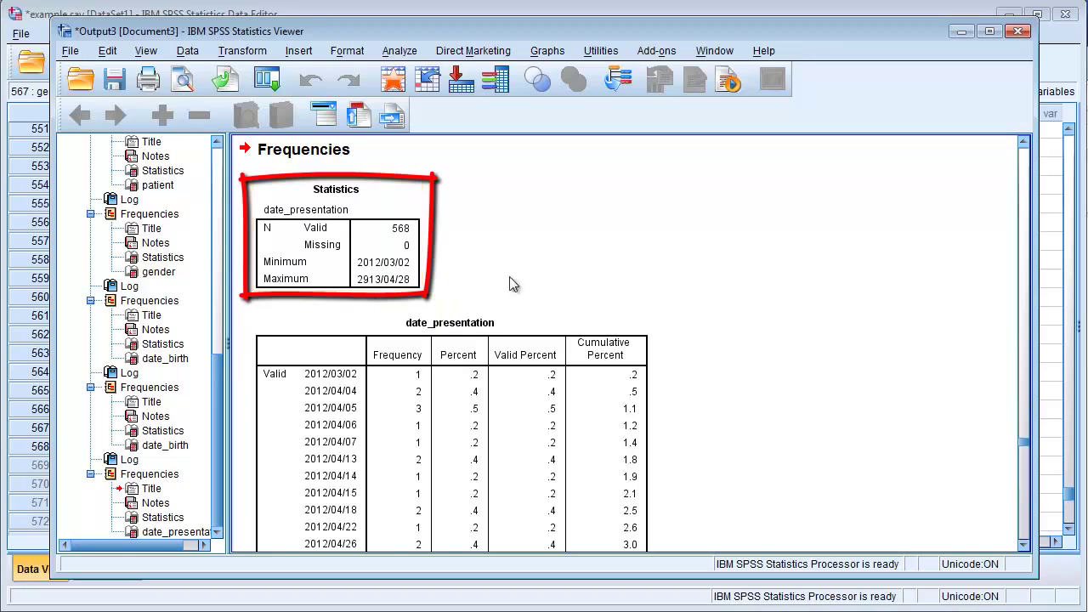
pyautogui.click(378, 287)
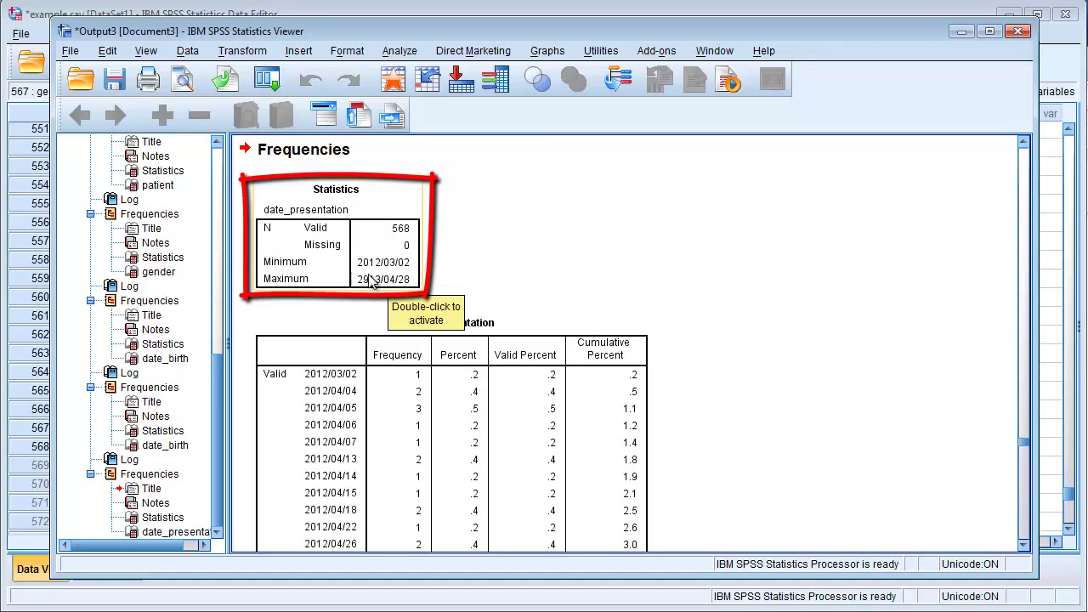
pyautogui.click(489, 322)
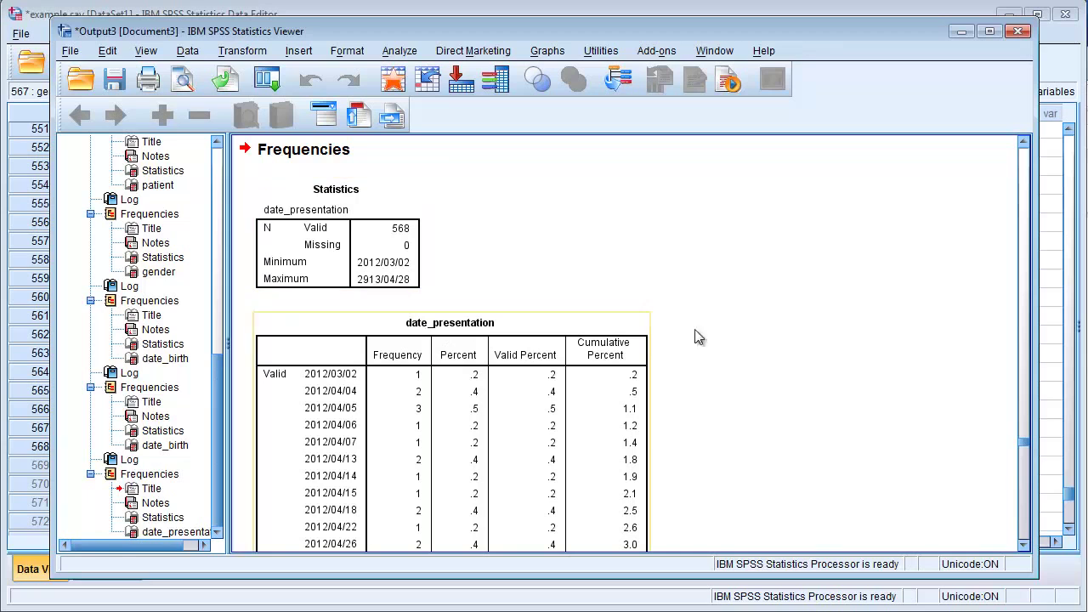
pyautogui.moveTo(1023, 449); pyautogui.dragTo(1013, 533)
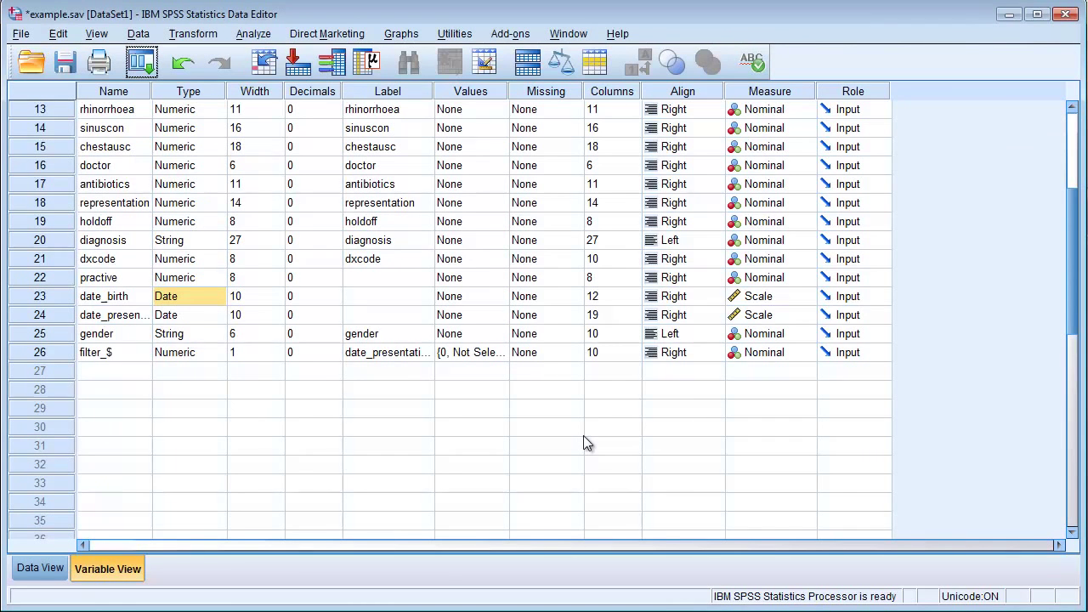
# Sort cases in descending order by filter_$ and return to the Data View grid.
pyautogui.click(136, 36)
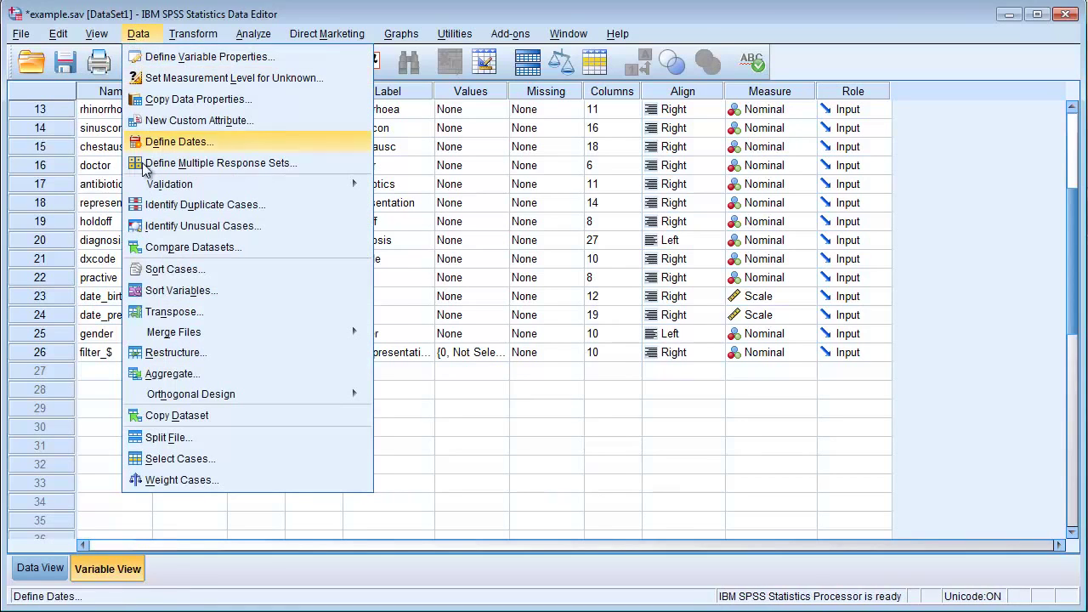
pyautogui.click(168, 271)
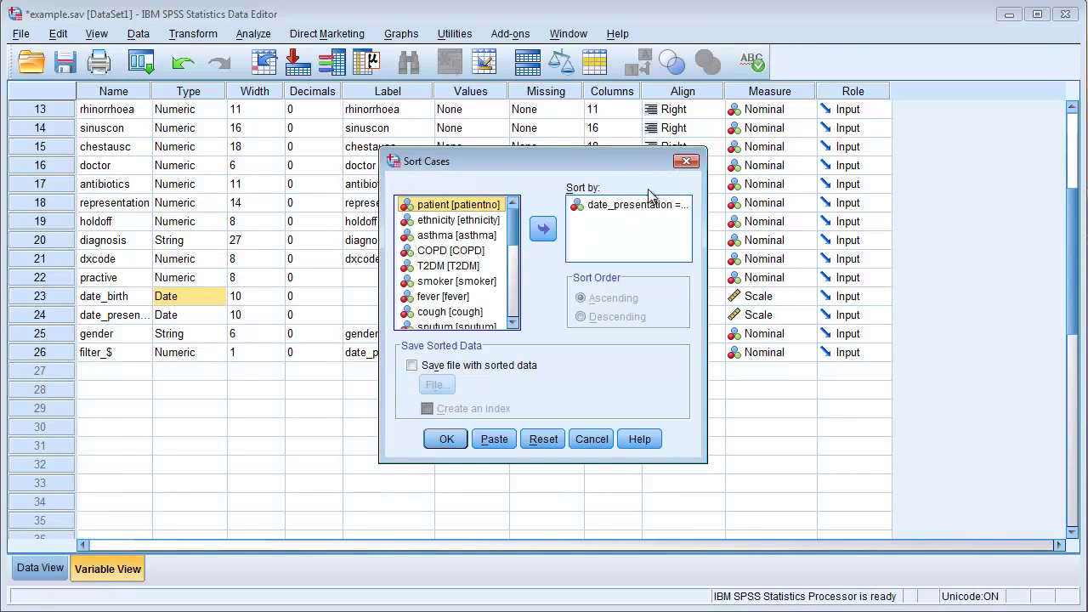
pyautogui.click(625, 204)
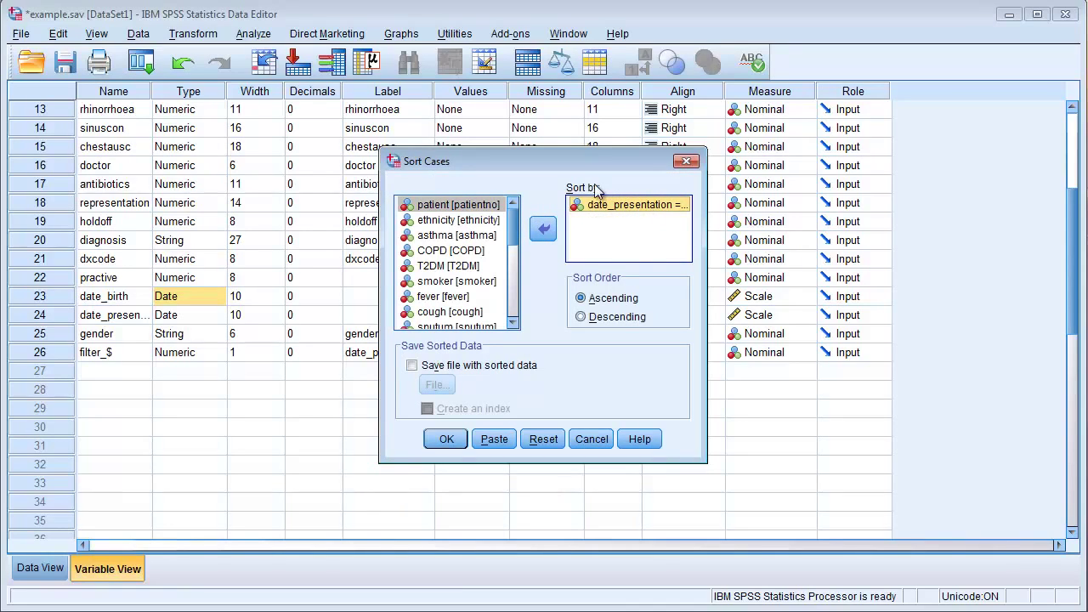
pyautogui.click(581, 317)
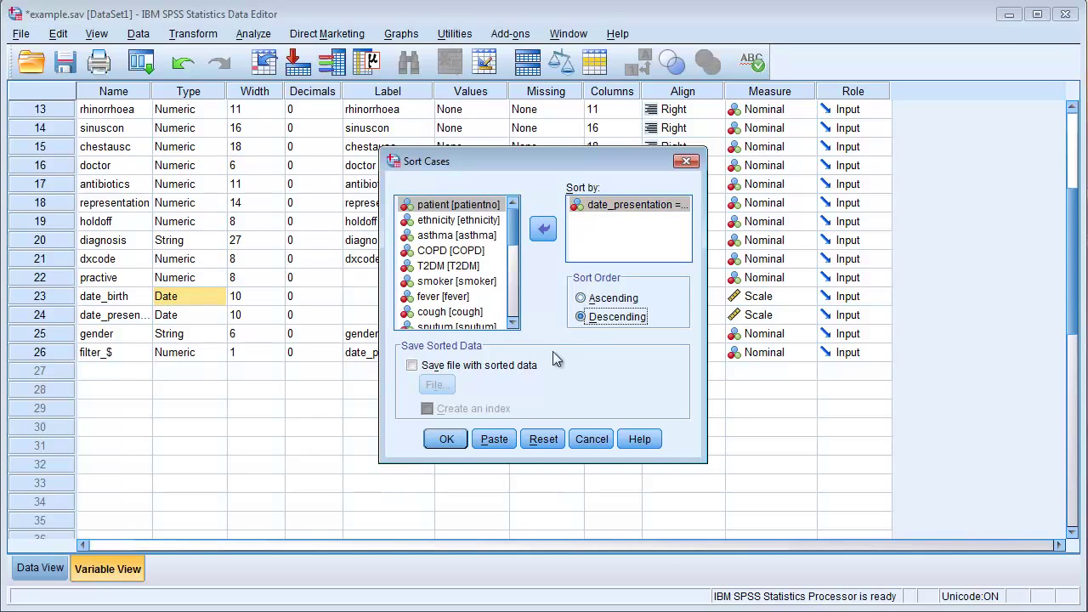
pyautogui.click(446, 438)
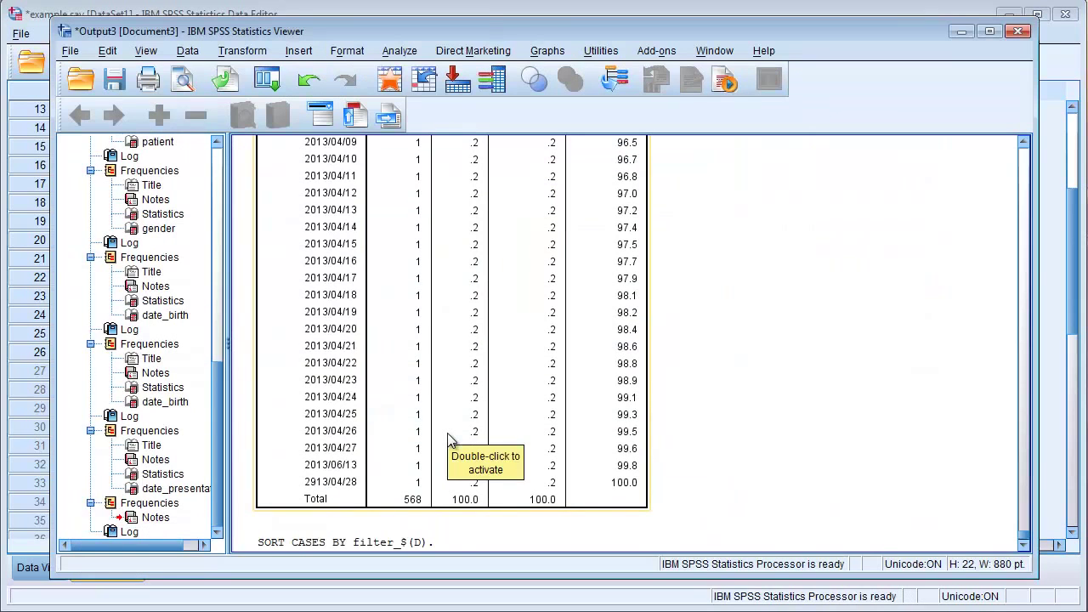
pyautogui.click(293, 6)
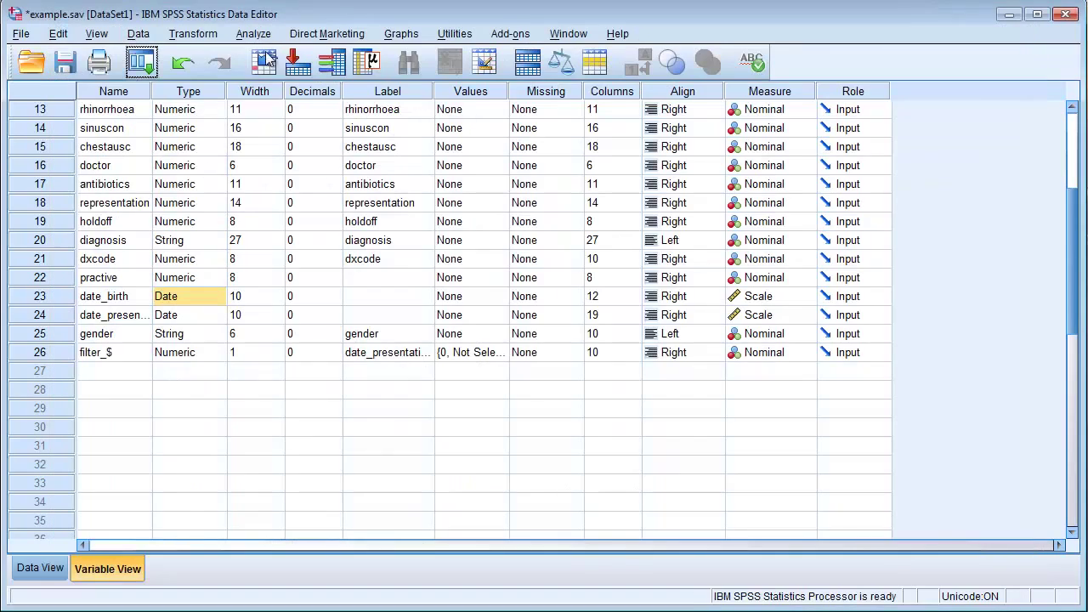
pyautogui.click(39, 568)
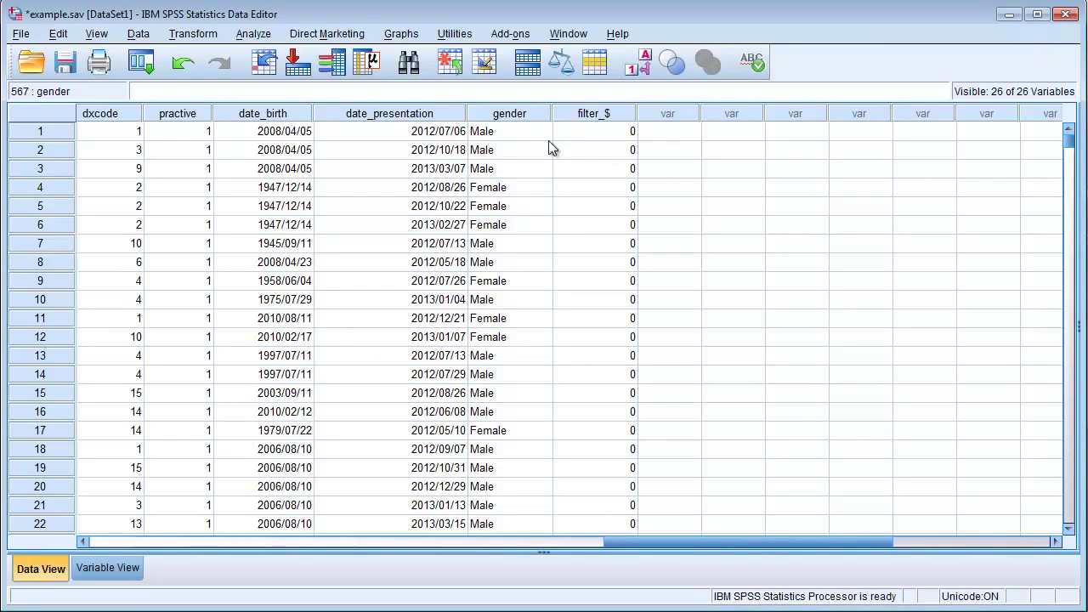
# Correct row 568's date_presentation from 2913/04/28 to 2013/04/28.
pyautogui.click(401, 131)
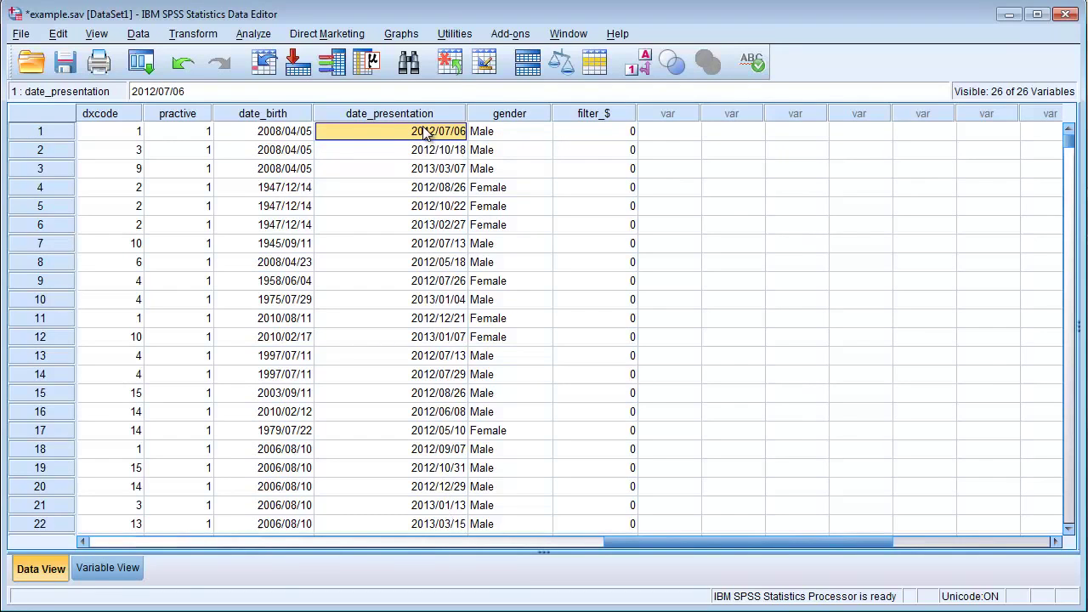
pyautogui.moveTo(1067, 139); pyautogui.dragTo(1075, 501)
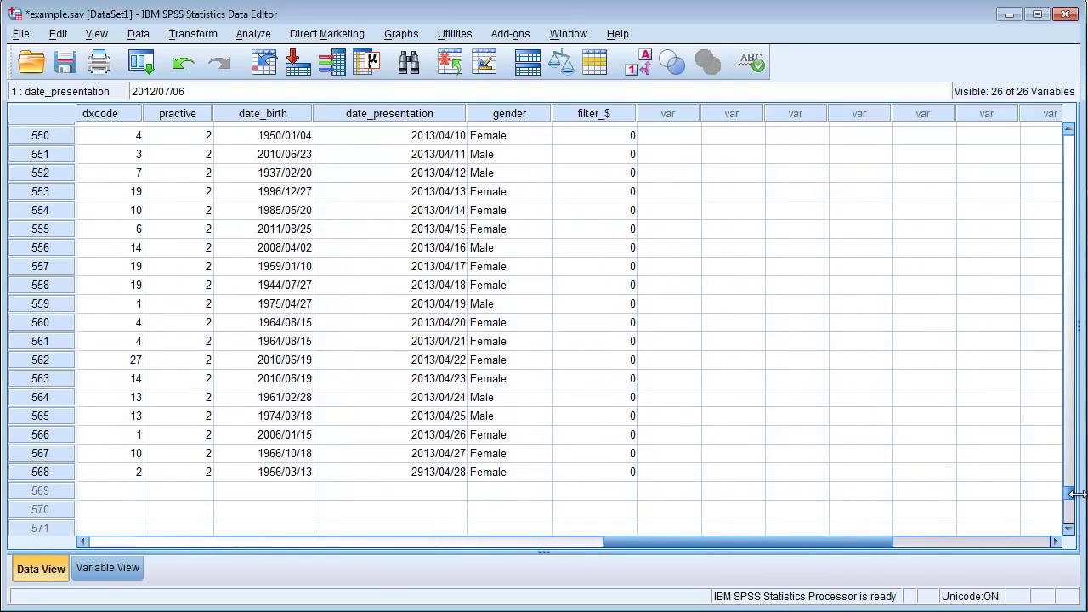
pyautogui.click(437, 476)
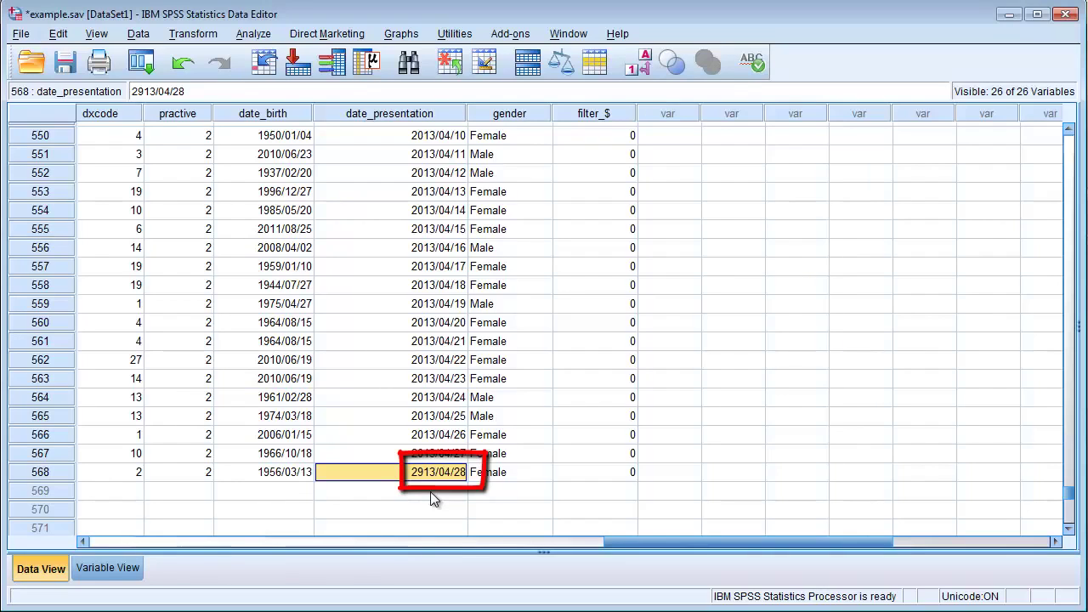
pyautogui.write('2013')
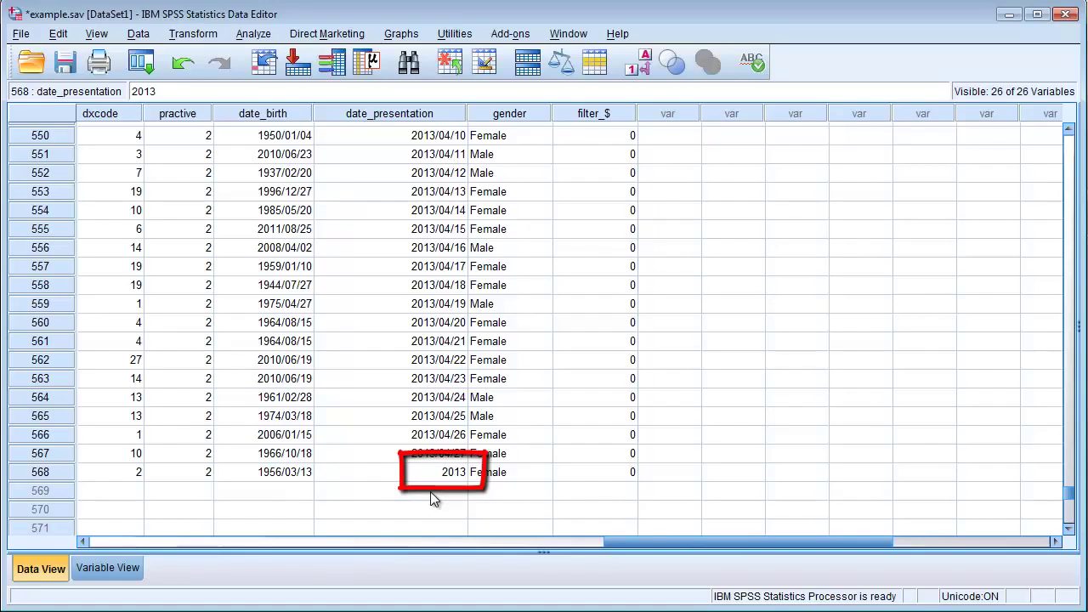
pyautogui.write('/04/28')
pyautogui.press('Up')
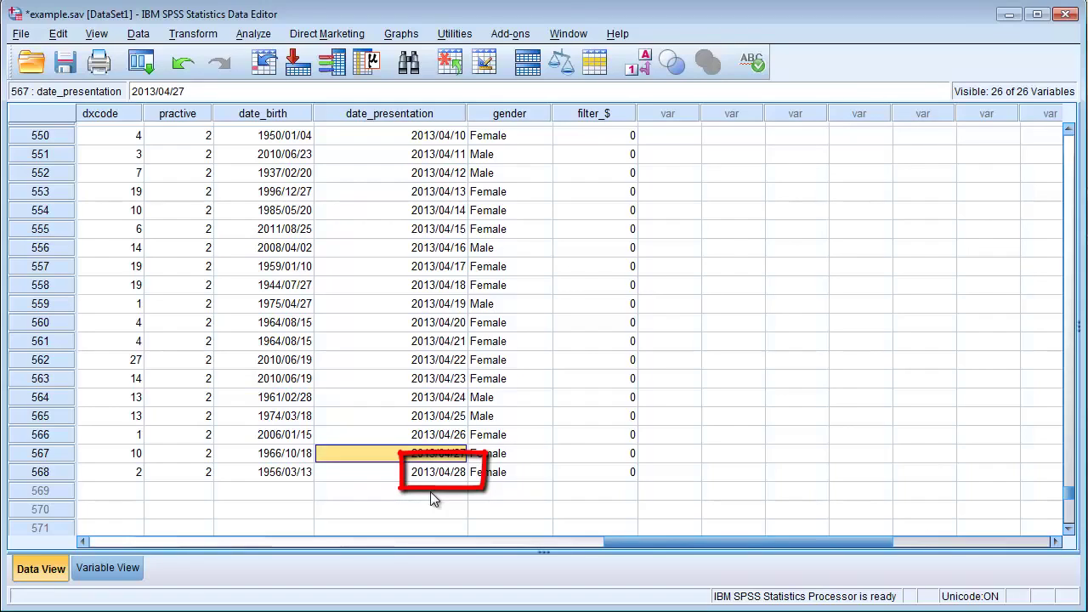